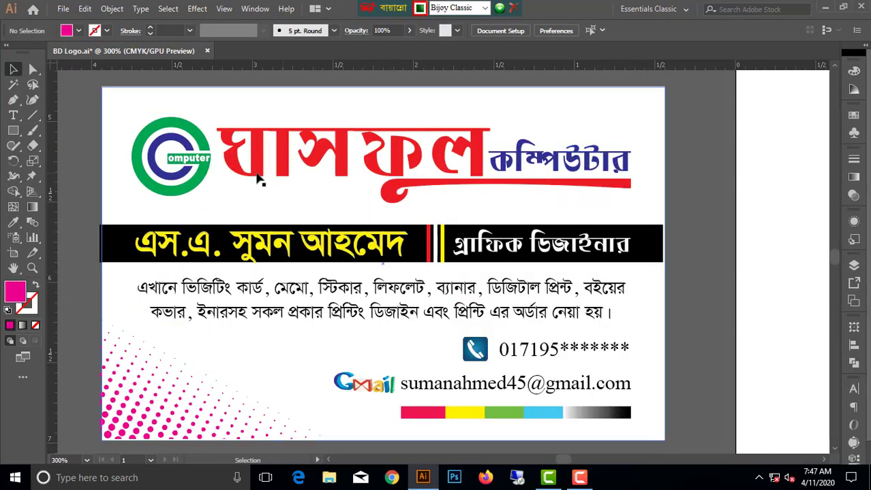
- Inspect the reference card's emblem, phone text, background and halftone pattern, then zoom out to show both artboards
{"action": "left_click", "coordinate": [200, 171]}
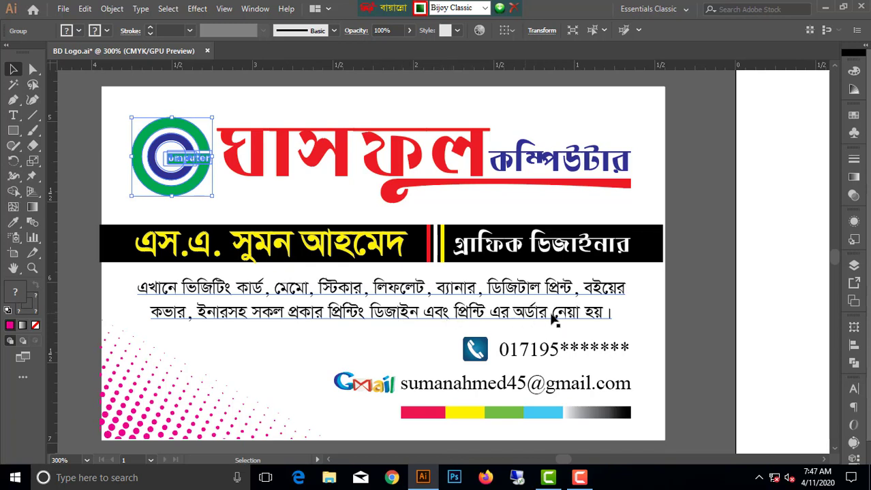
{"action": "left_click", "coordinate": [542, 353]}
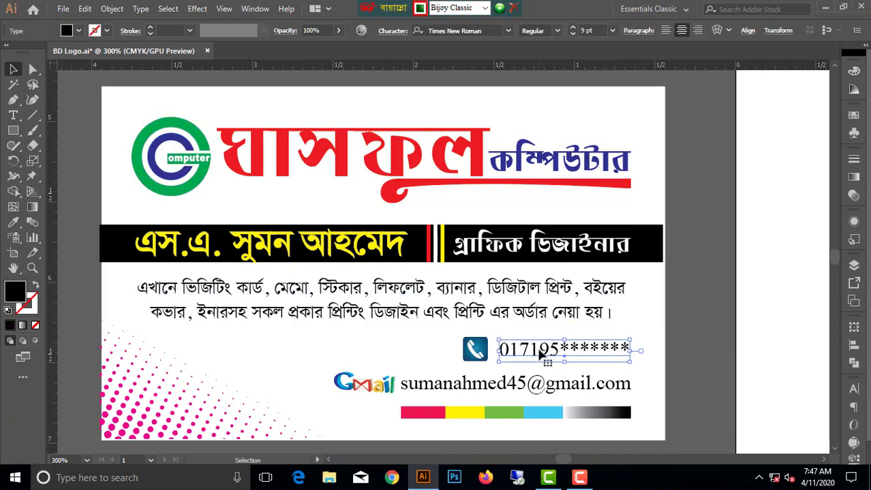
{"action": "left_click", "coordinate": [451, 385]}
{"action": "left_click", "coordinate": [333, 359]}
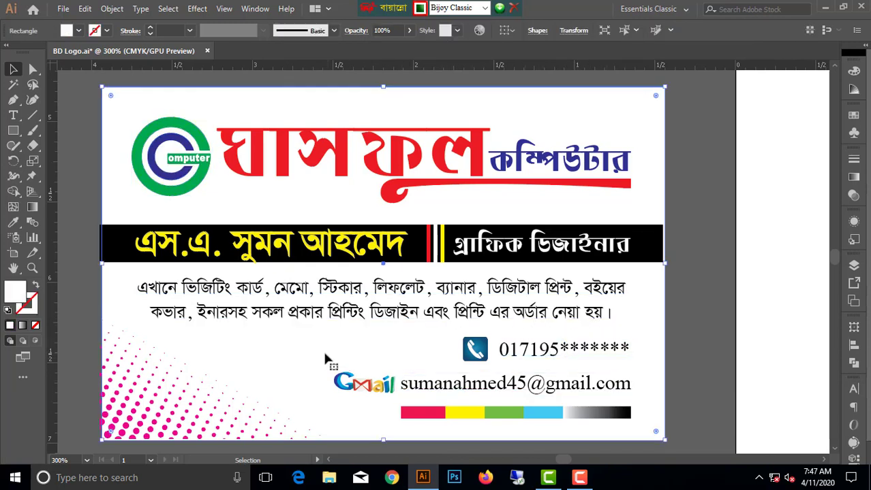
{"action": "left_click", "coordinate": [162, 423]}
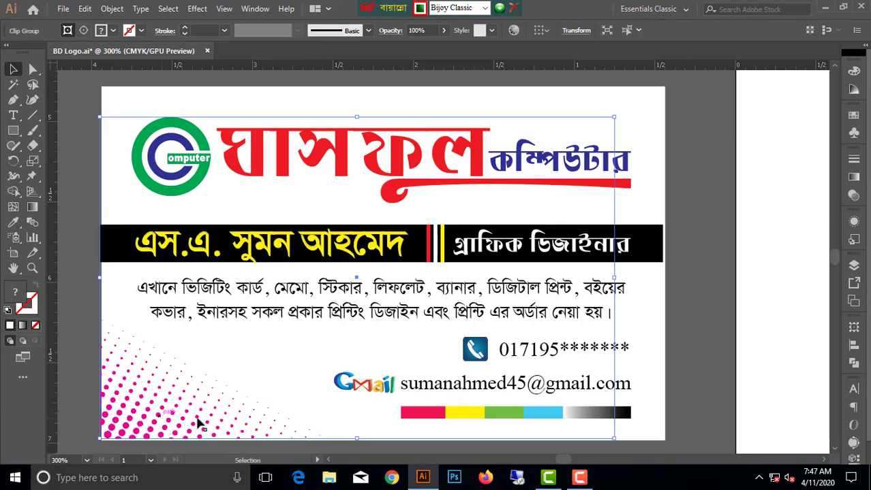
{"action": "key", "text": "ctrl+minus"}
{"action": "key", "text": "ctrl+minus"}
{"action": "left_click", "coordinate": [522, 255]}
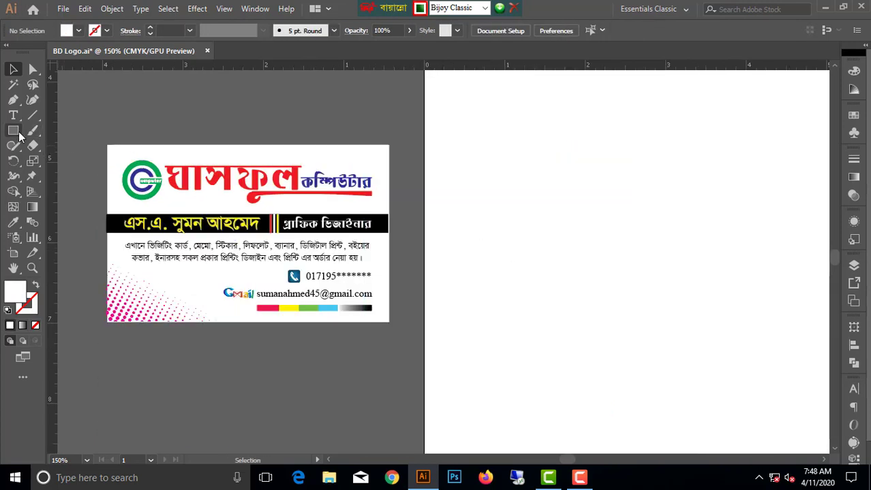
- Draw a 3.5 × 2.2 inch rectangle on the empty second artboard
{"action": "left_click", "coordinate": [13, 130]}
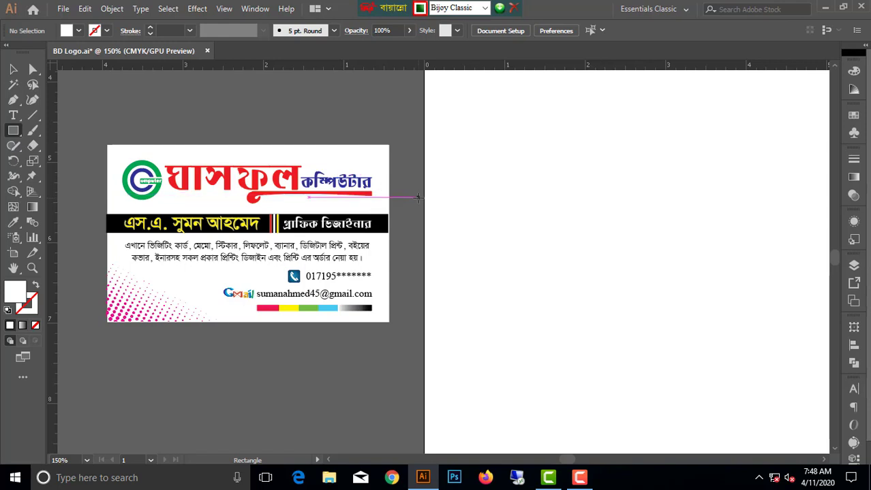
{"action": "left_click", "coordinate": [455, 207]}
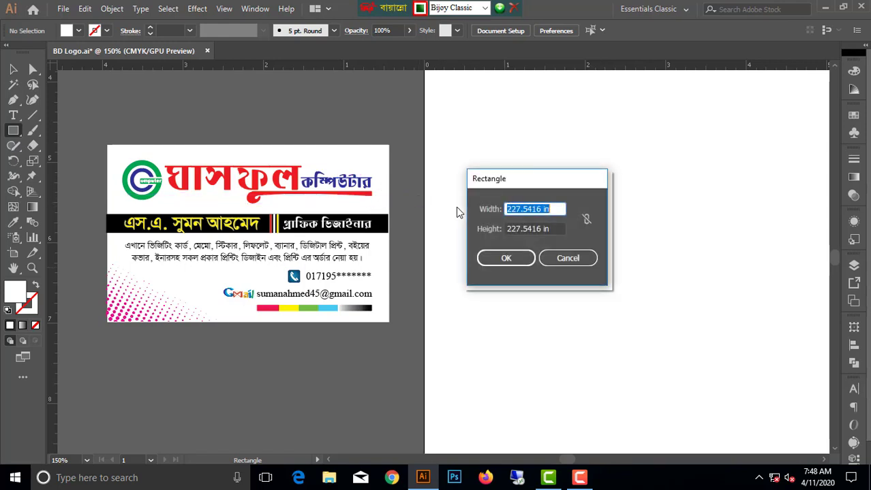
{"action": "mouse_move", "coordinate": [556, 190]}
{"action": "left_mouse_down"}
{"action": "mouse_move", "coordinate": [512, 185]}
{"action": "mouse_move", "coordinate": [515, 164]}
{"action": "left_mouse_up"}
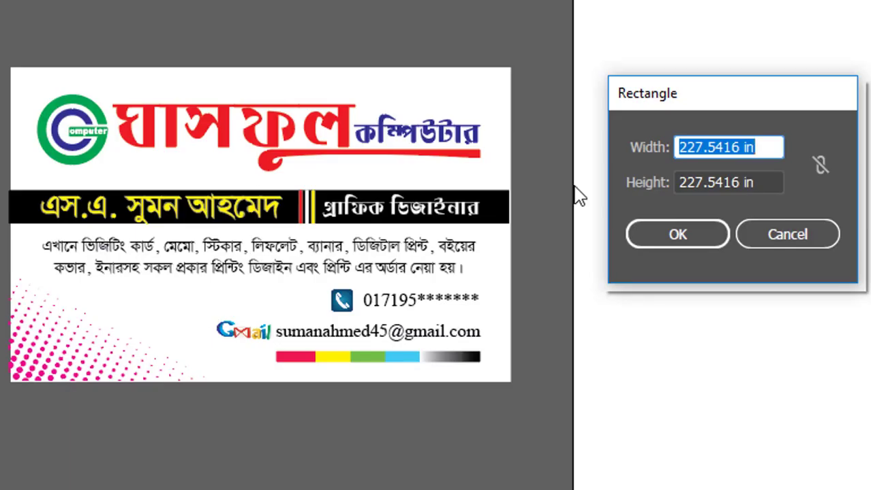
{"action": "left_click", "coordinate": [747, 153]}
{"action": "left_click_drag", "start_coordinate": [775, 146], "coordinate": [592, 141]}
{"action": "type", "text": "3.5"}
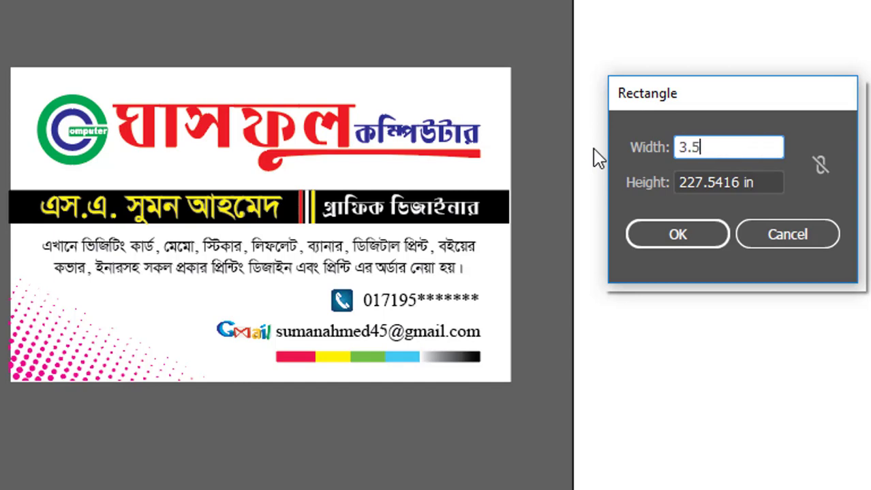
{"action": "key", "text": "Tab"}
{"action": "type", "text": "2.2"}
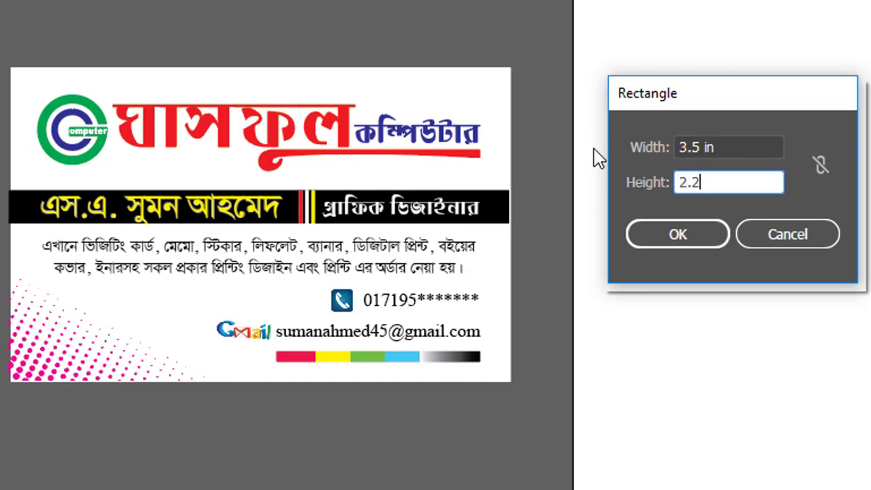
{"action": "left_click_drag", "start_coordinate": [721, 95], "coordinate": [780, 140]}
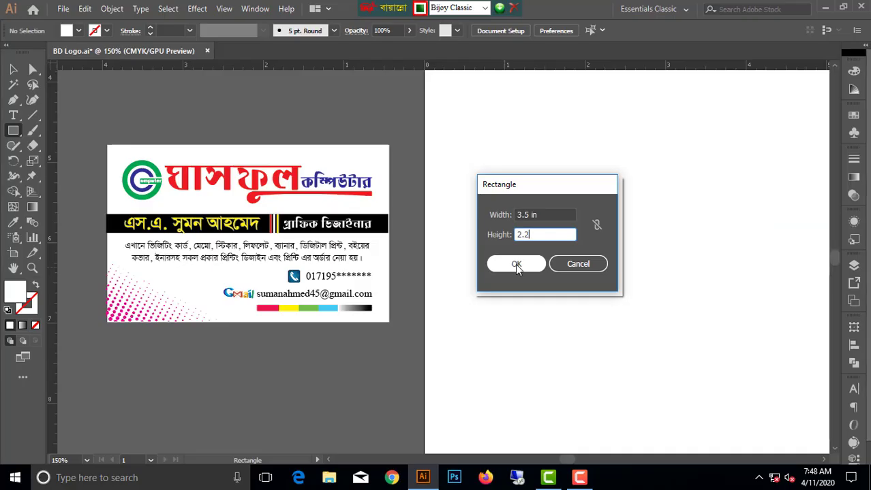
{"action": "left_click", "coordinate": [514, 264]}
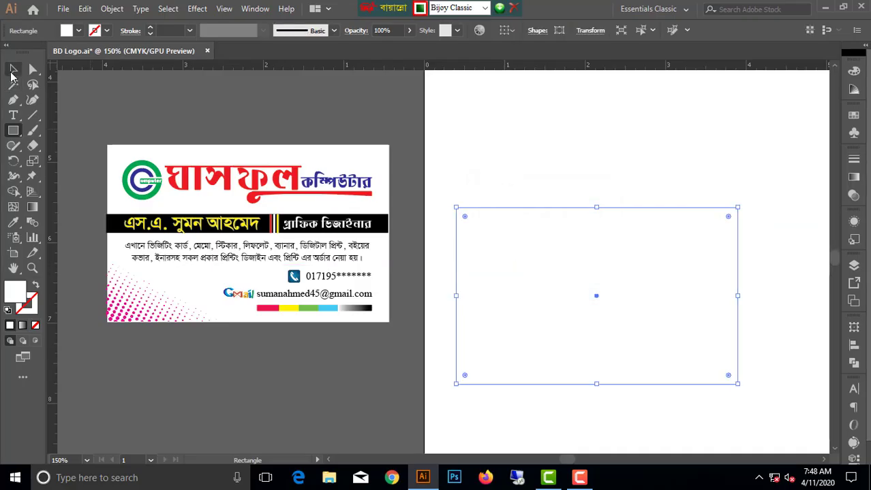
{"action": "left_click", "coordinate": [13, 69]}
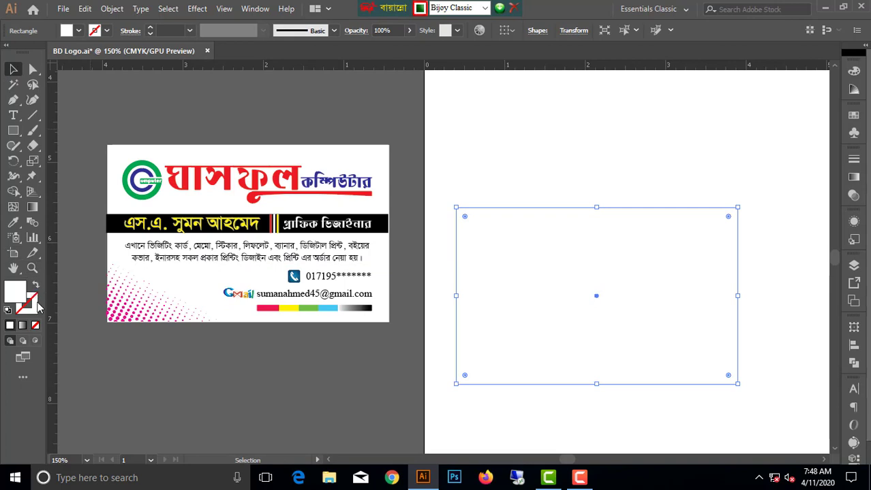
- Give the rectangle no fill and a black 1 pt stroke, and move it higher
{"action": "left_click", "coordinate": [35, 326]}
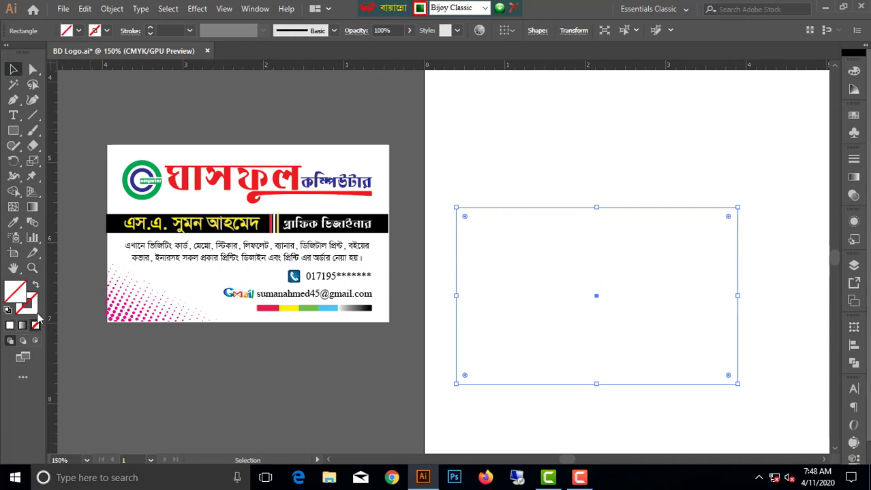
{"action": "left_click", "coordinate": [107, 30]}
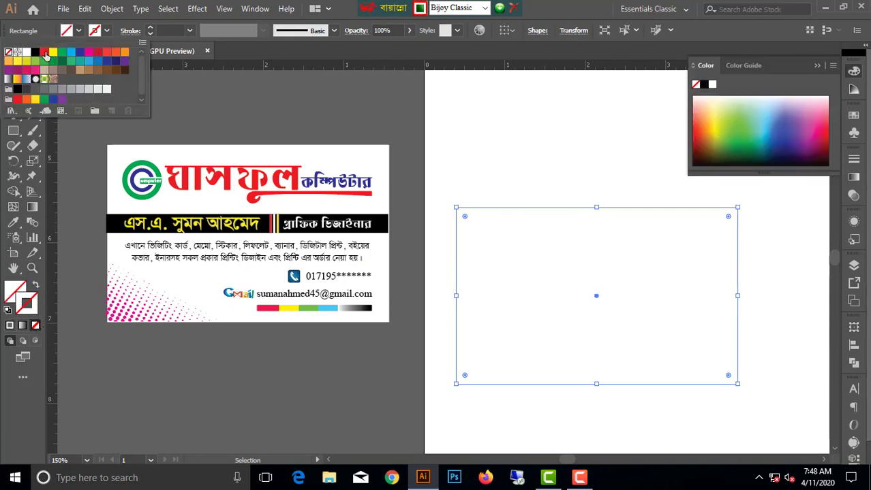
{"action": "left_click", "coordinate": [36, 52]}
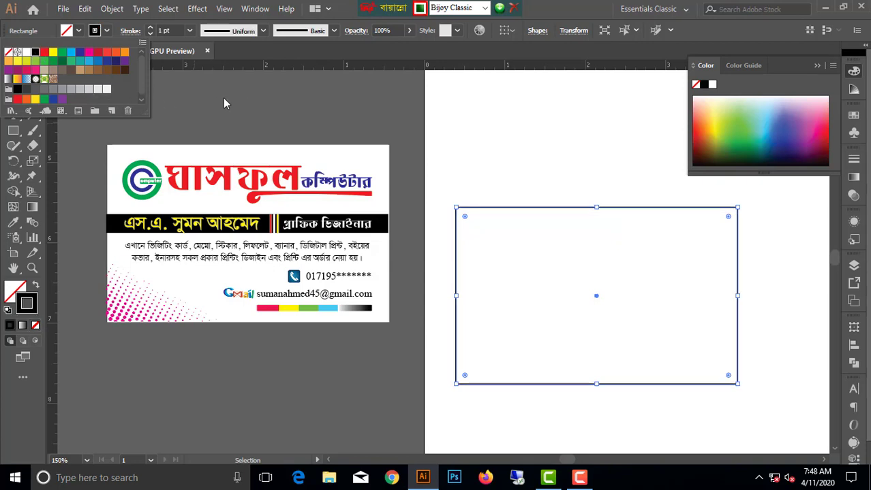
{"action": "left_click_drag", "start_coordinate": [458, 259], "coordinate": [450, 201]}
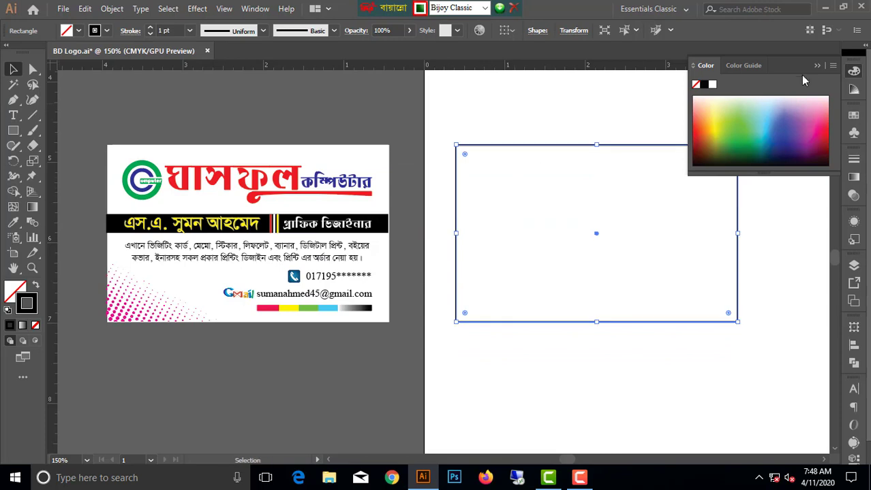
{"action": "left_click", "coordinate": [817, 65]}
{"action": "left_click", "coordinate": [540, 103]}
{"action": "left_click_drag", "start_coordinate": [452, 145], "coordinate": [404, 152]}
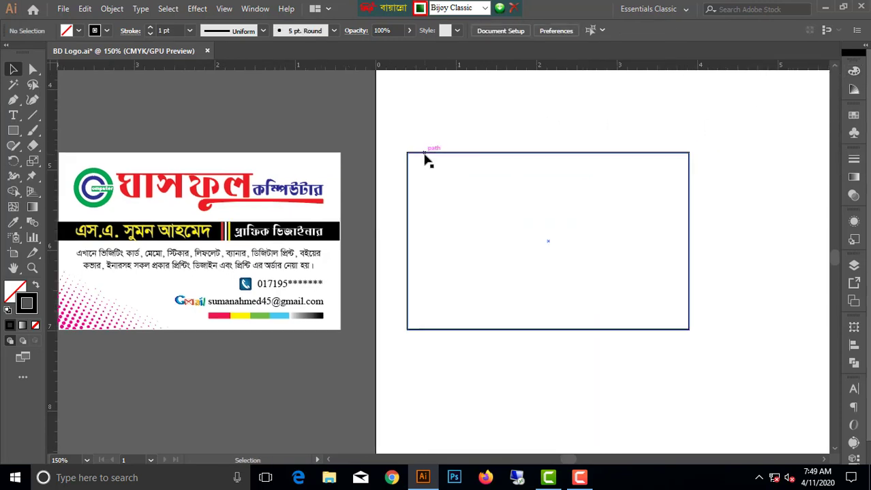
- Create a 0.2 × 0.2 inch square just above the card outline's upper left
{"action": "left_click", "coordinate": [13, 130]}
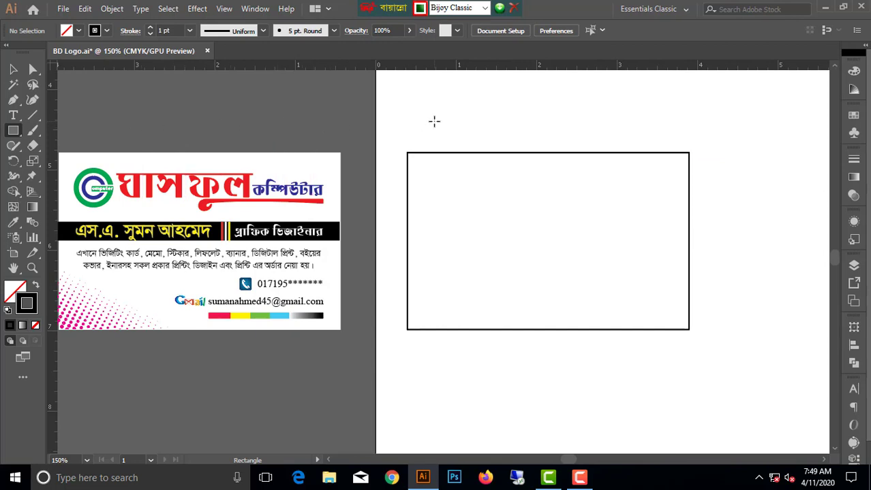
{"action": "left_click", "coordinate": [447, 156]}
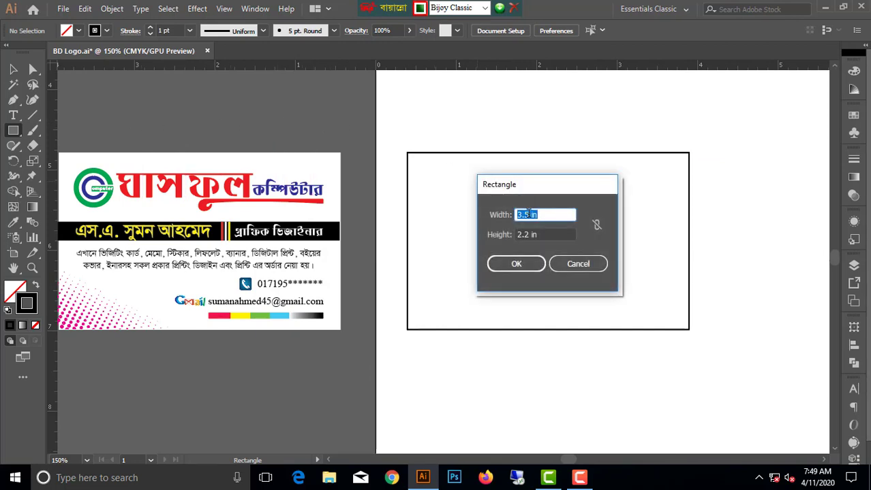
{"action": "left_click", "coordinate": [529, 215]}
{"action": "left_click_drag", "start_coordinate": [529, 215], "coordinate": [481, 219]}
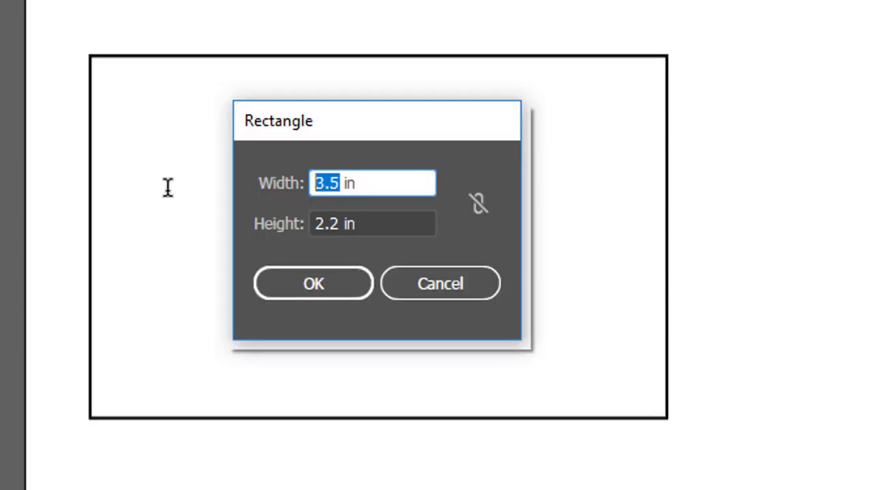
{"action": "type", "text": "0.2"}
{"action": "key", "text": "Tab"}
{"action": "type", "text": "0"}
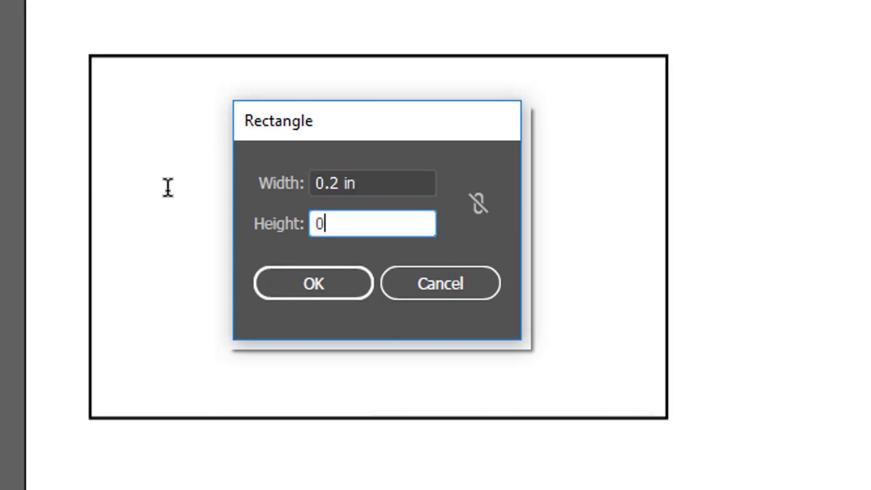
{"action": "type", "text": ".2"}
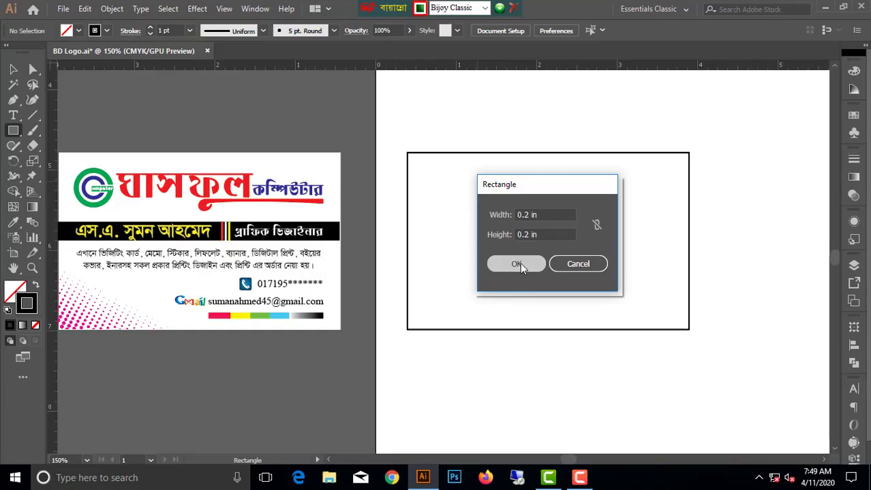
{"action": "left_click", "coordinate": [520, 262]}
{"action": "left_click", "coordinate": [13, 69]}
{"action": "left_click", "coordinate": [368, 127]}
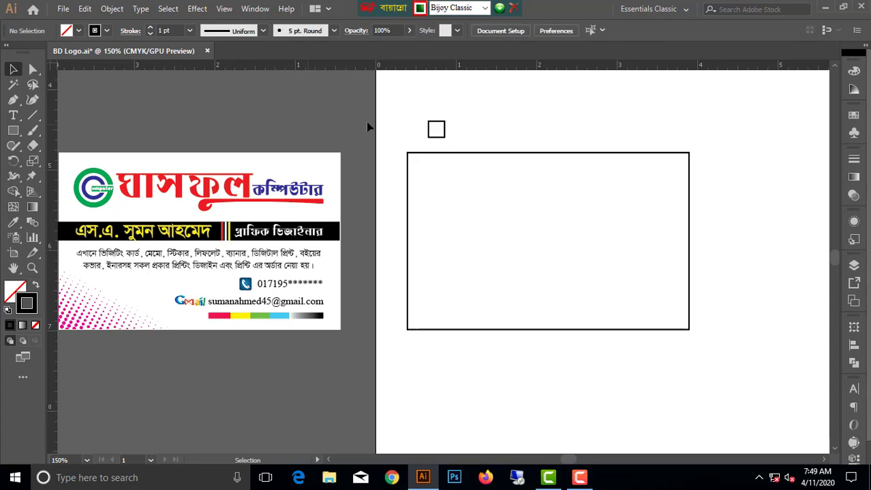
- Snap a 0.2 in square into the outline's top-left inside corner using left and top alignment
{"action": "left_click", "coordinate": [430, 128]}
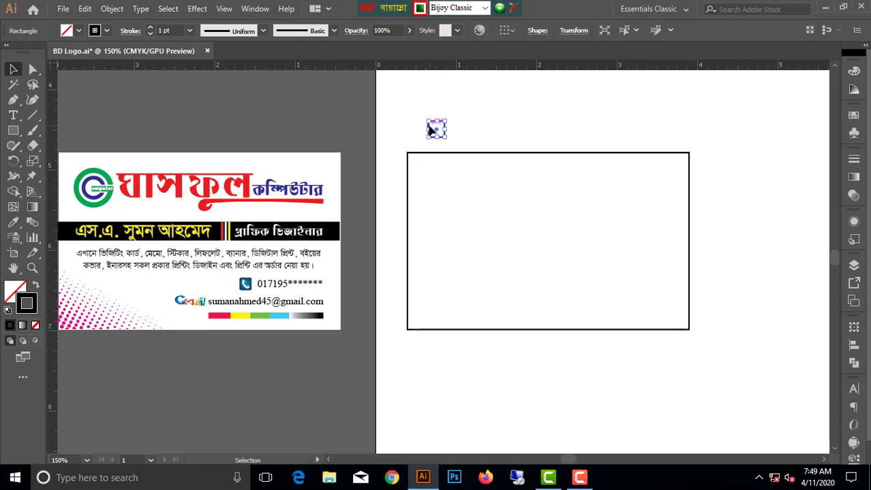
{"action": "left_click_drag", "start_coordinate": [430, 128], "coordinate": [604, 273]}
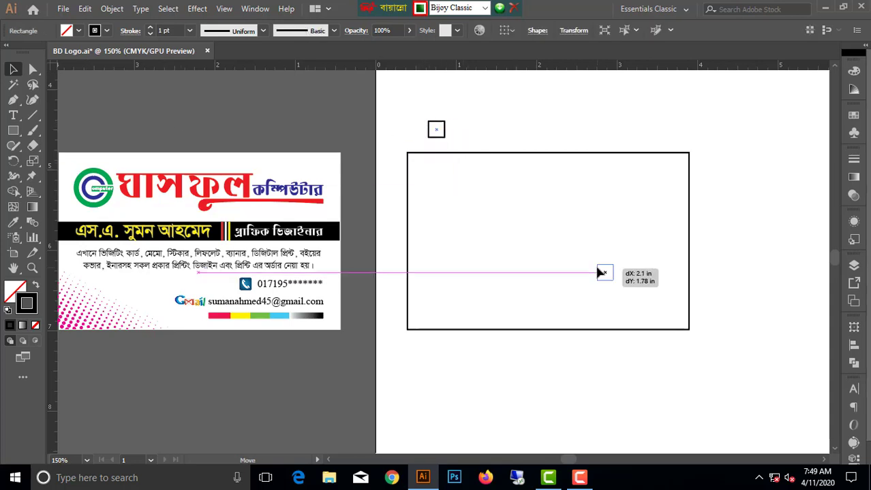
{"action": "left_click", "coordinate": [854, 345]}
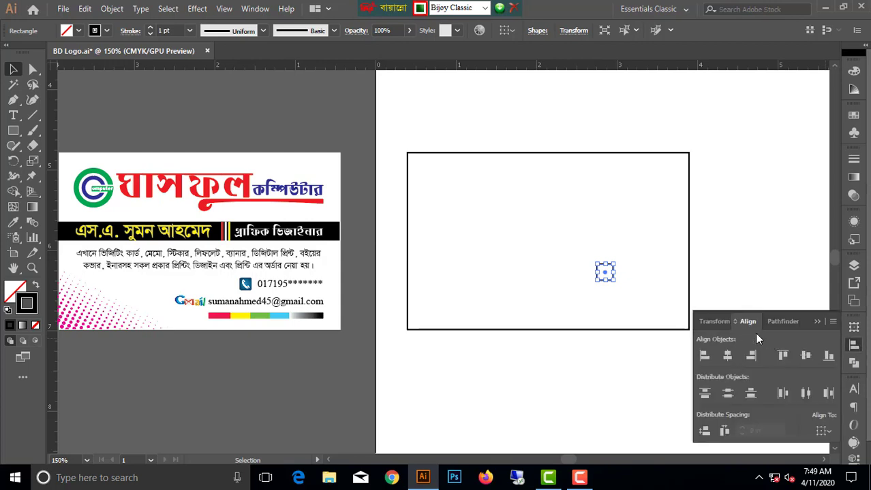
{"action": "left_click_drag", "start_coordinate": [533, 117], "coordinate": [652, 361]}
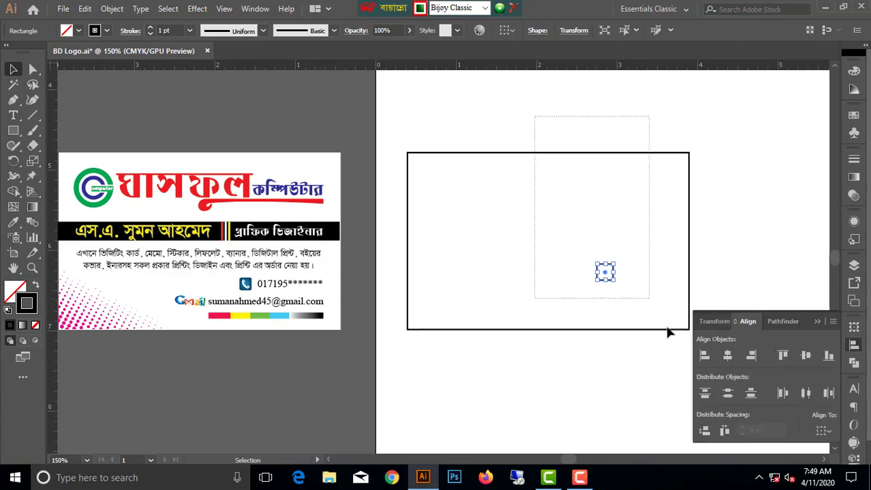
{"action": "left_click", "coordinate": [823, 432]}
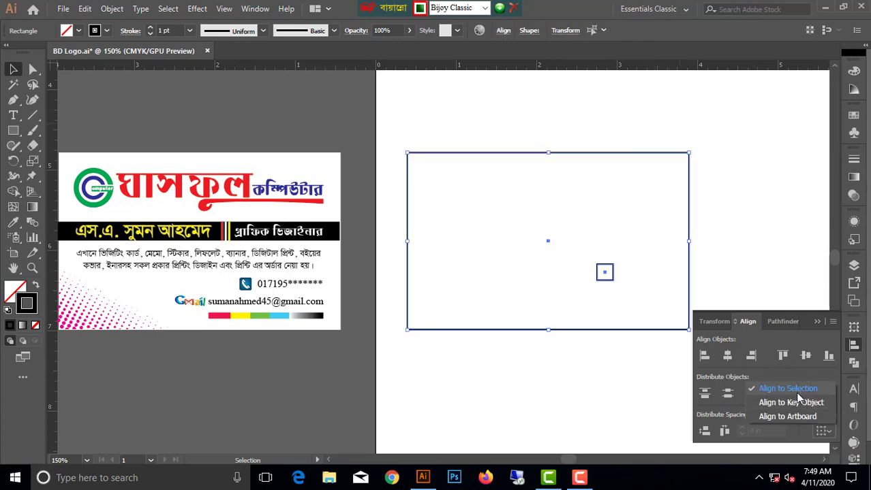
{"action": "left_click", "coordinate": [797, 395]}
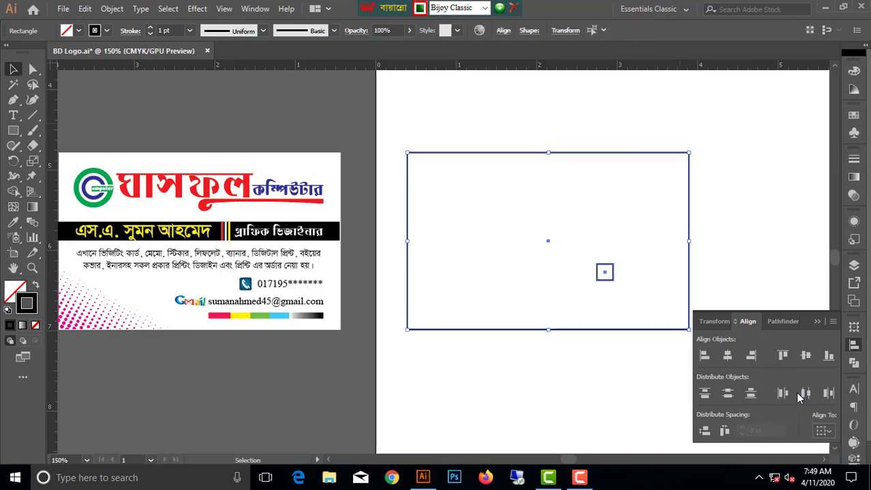
{"action": "left_click", "coordinate": [704, 356]}
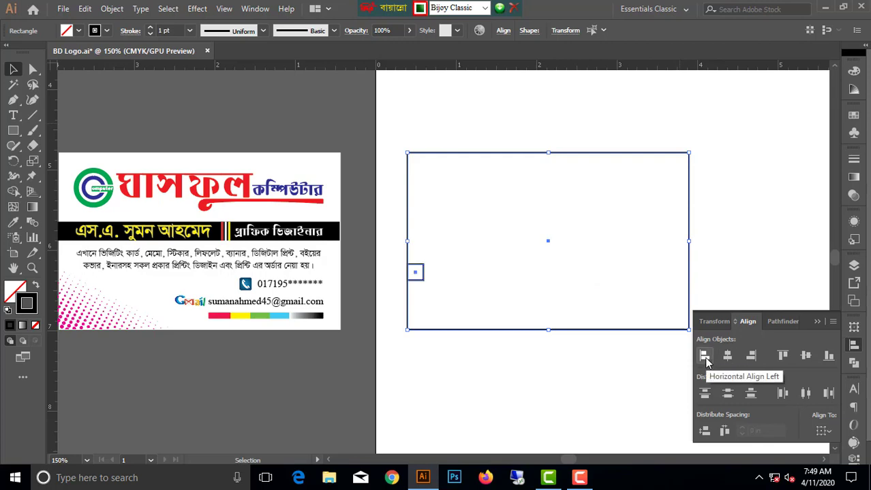
{"action": "left_click", "coordinate": [783, 360]}
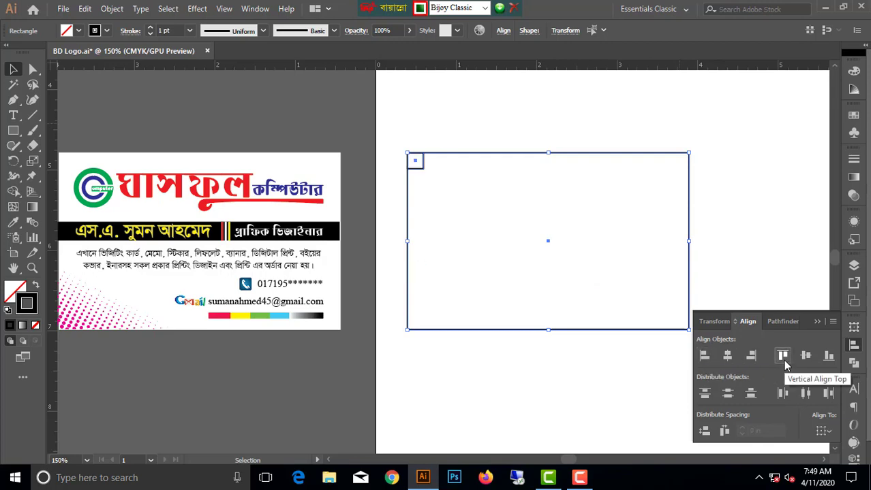
{"action": "left_click", "coordinate": [426, 117]}
{"action": "left_click", "coordinate": [418, 166]}
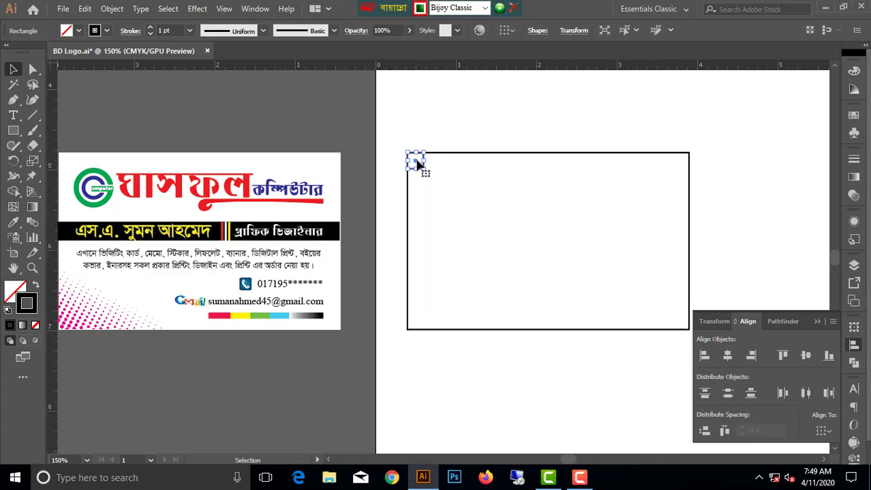
{"action": "left_click_drag", "start_coordinate": [418, 164], "coordinate": [475, 224]}
- Align the second square to the outline's bottom and right edges, tucking it into that corner
{"action": "left_click_drag", "start_coordinate": [551, 373], "coordinate": [447, 207]}
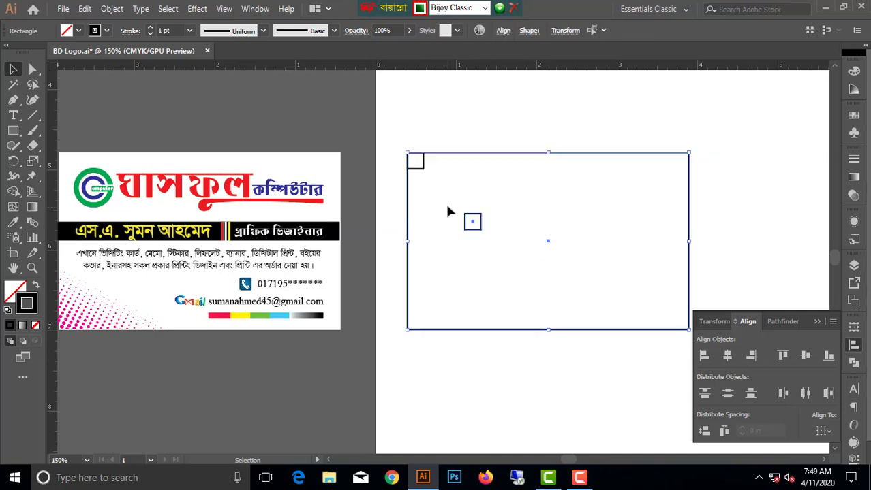
{"action": "left_click", "coordinate": [827, 360]}
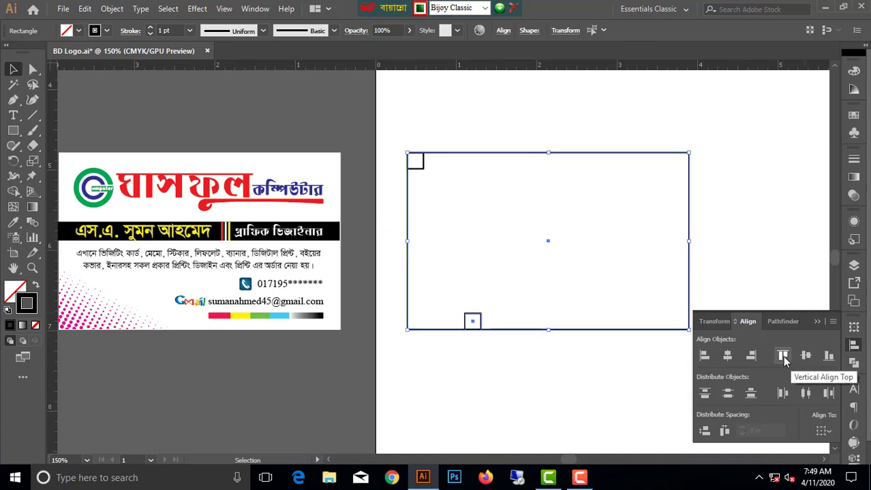
{"action": "left_click", "coordinate": [751, 355]}
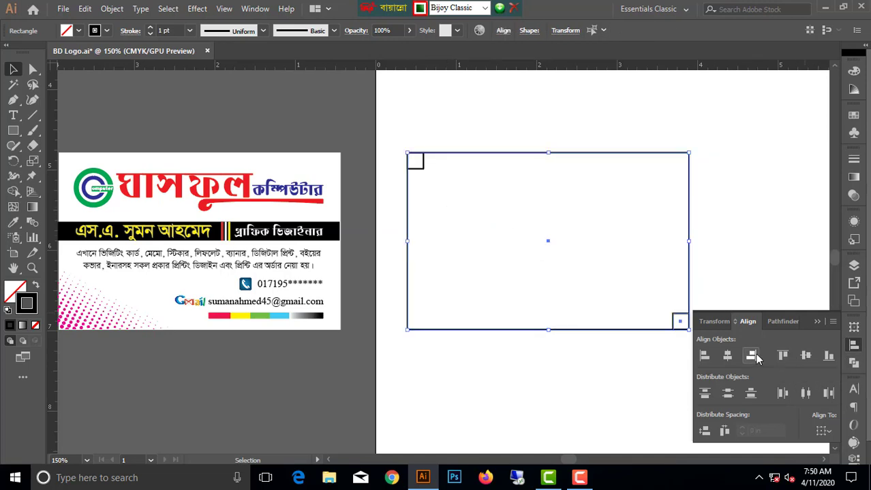
{"action": "left_click", "coordinate": [752, 220]}
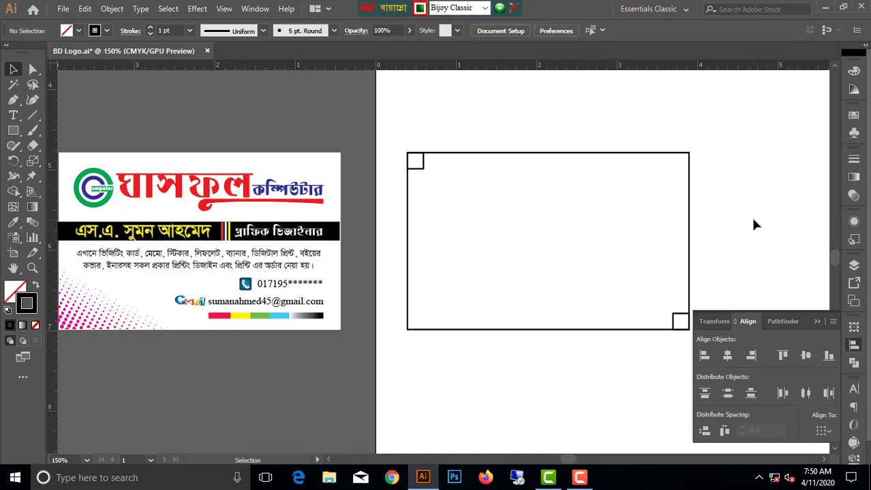
{"action": "left_click", "coordinate": [817, 321]}
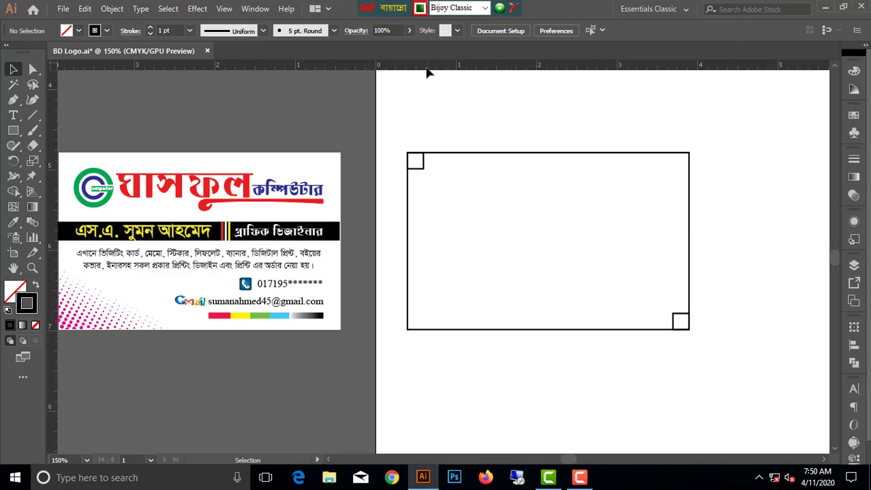
- Pull horizontal and vertical ruler guides onto the top-left square's inner edges
{"action": "left_click_drag", "start_coordinate": [423, 66], "coordinate": [420, 174]}
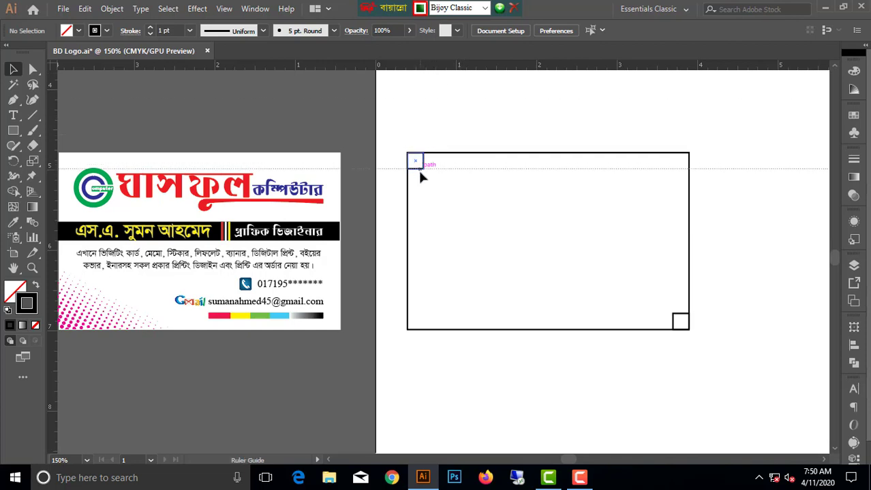
{"action": "left_click_drag", "start_coordinate": [421, 176], "coordinate": [420, 172]}
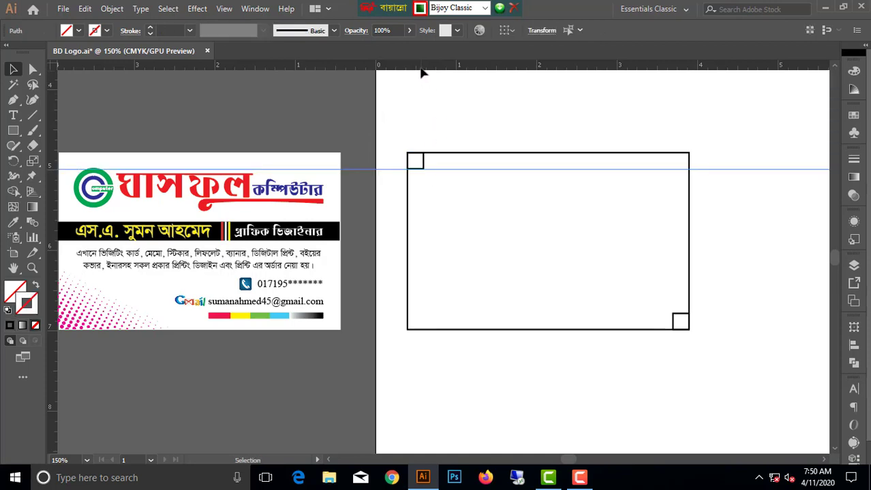
{"action": "mouse_move", "coordinate": [53, 127]}
{"action": "left_mouse_down"}
{"action": "mouse_move", "coordinate": [426, 208]}
{"action": "mouse_move", "coordinate": [423, 200]}
{"action": "left_mouse_up"}
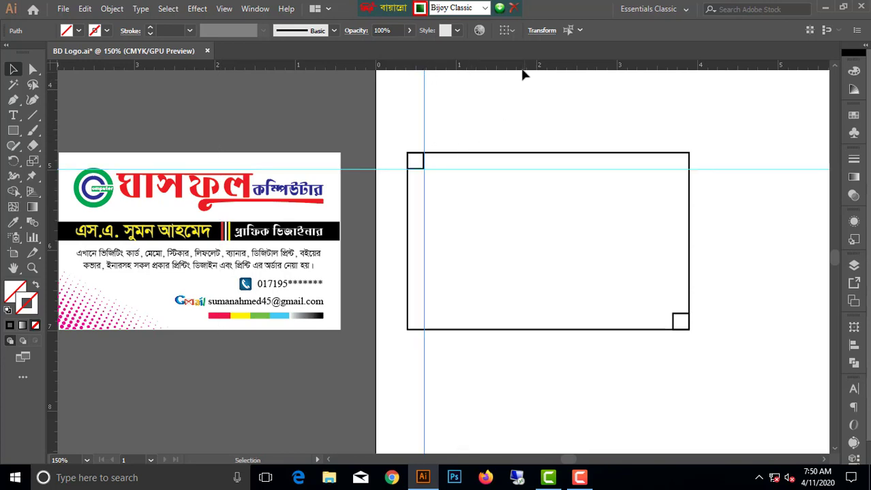
{"action": "left_click_drag", "start_coordinate": [522, 68], "coordinate": [541, 320]}
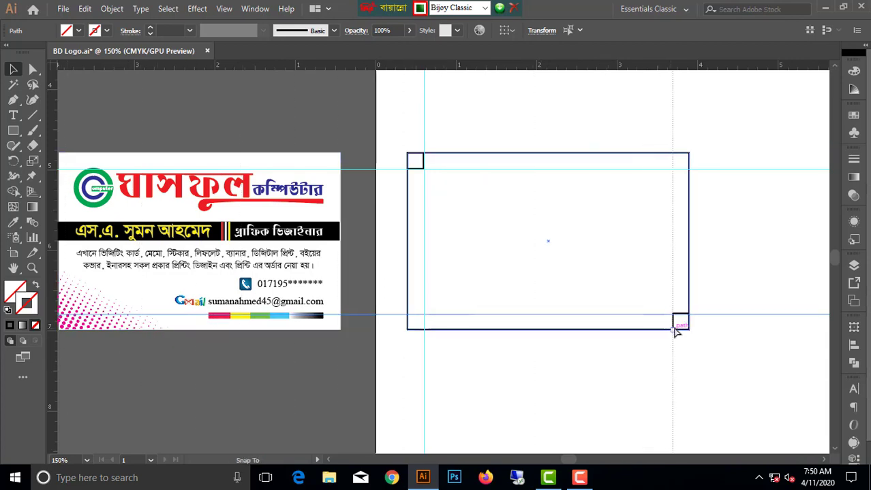
{"action": "left_click_drag", "start_coordinate": [411, 156], "coordinate": [423, 170]}
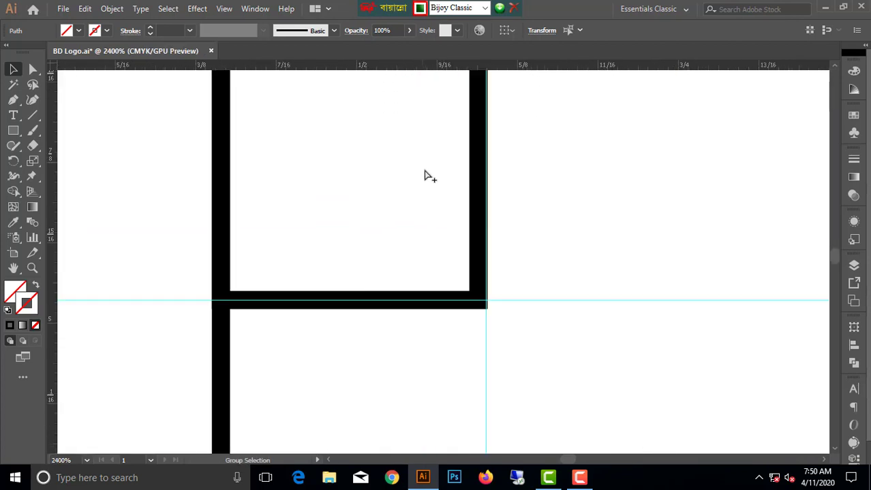
{"action": "scroll", "coordinate": [460, 239], "scroll_direction": "down", "scroll_amount": 2}
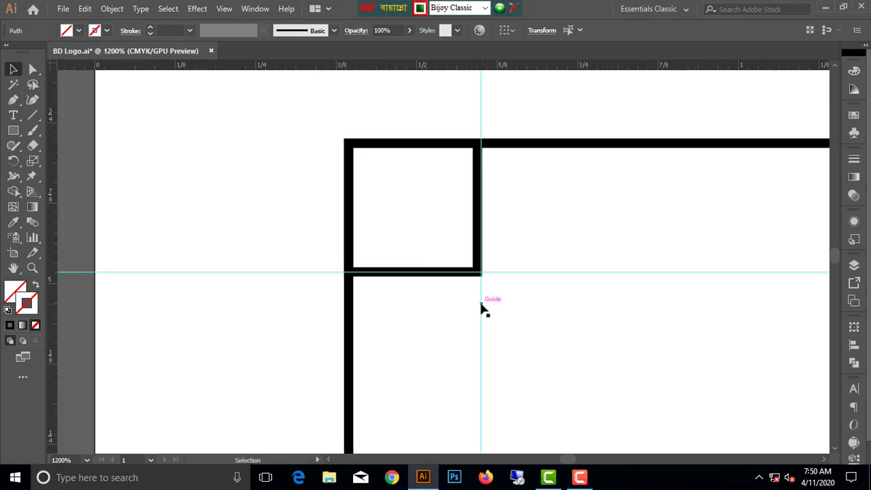
{"action": "left_click_drag", "start_coordinate": [480, 309], "coordinate": [479, 312]}
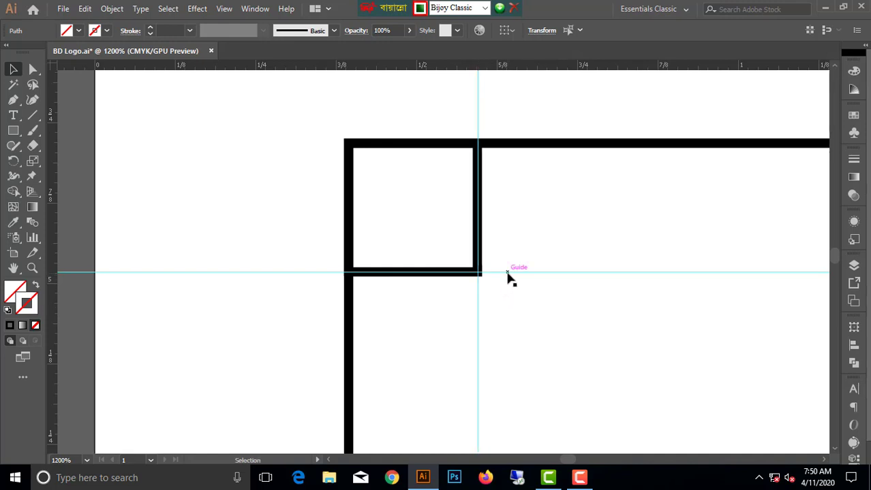
- Select all the margin guides around the card outline and lock them
{"action": "scroll", "coordinate": [575, 311], "scroll_direction": "down", "scroll_amount": 4}
{"action": "left_click_drag", "start_coordinate": [742, 369], "coordinate": [425, 220]}
{"action": "scroll", "coordinate": [579, 272], "scroll_direction": "up", "scroll_amount": 4}
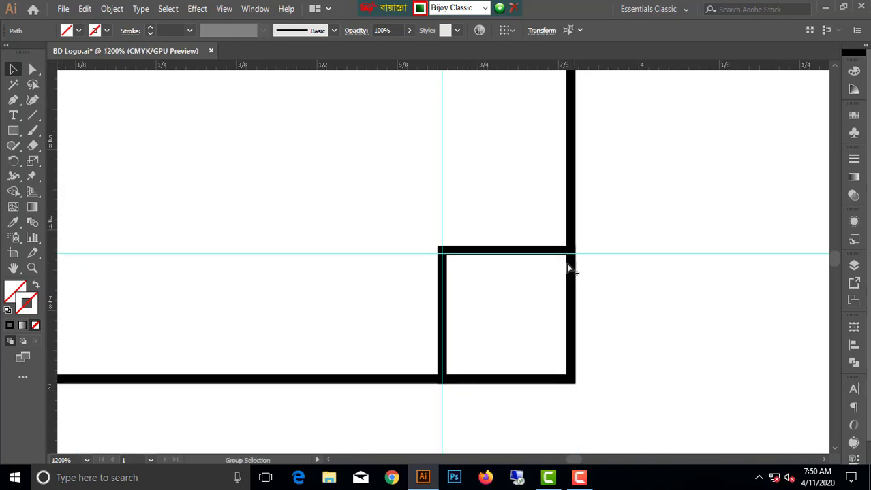
{"action": "scroll", "coordinate": [566, 263], "scroll_direction": "up", "scroll_amount": 3}
{"action": "scroll", "coordinate": [462, 268], "scroll_direction": "down", "scroll_amount": 8}
{"action": "scroll", "coordinate": [522, 276], "scroll_direction": "down", "scroll_amount": 2}
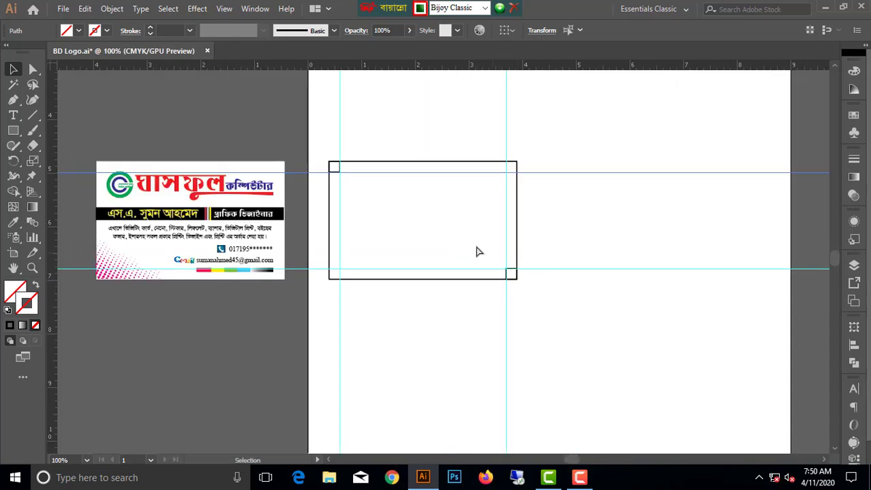
{"action": "left_click_drag", "start_coordinate": [385, 211], "coordinate": [474, 238]}
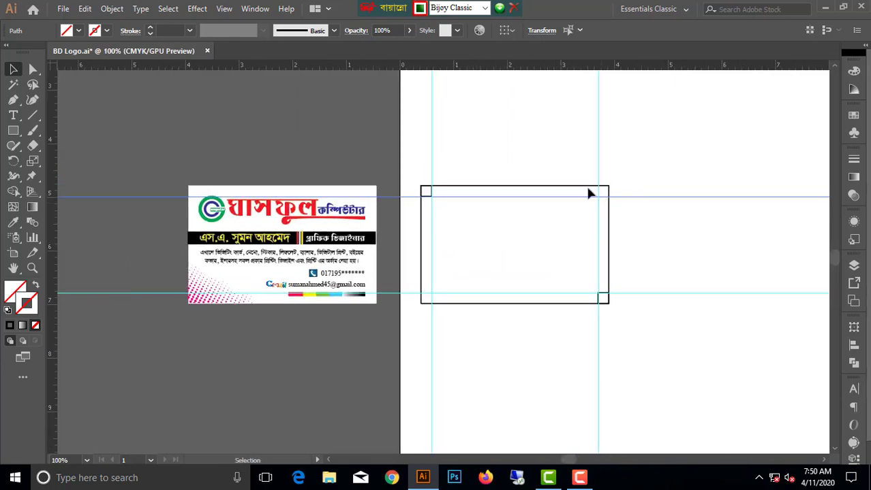
{"action": "left_click_drag", "start_coordinate": [573, 118], "coordinate": [714, 191]}
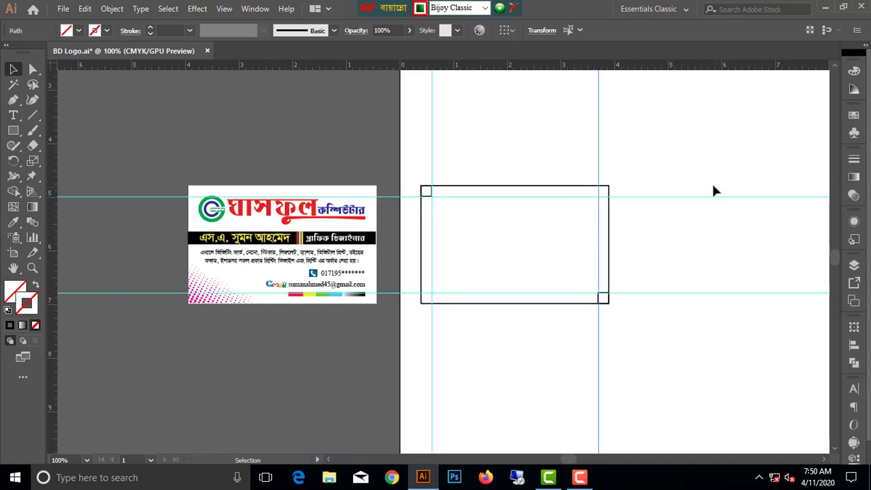
{"action": "left_click_drag", "start_coordinate": [685, 152], "coordinate": [717, 365]}
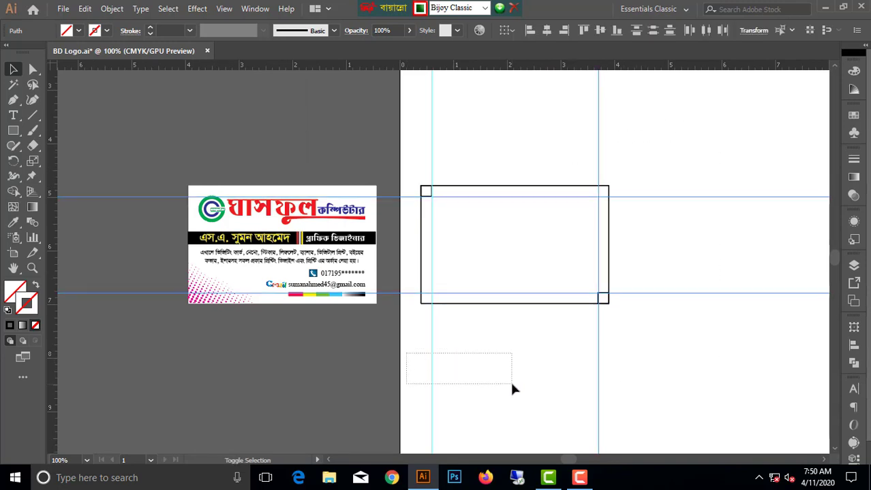
{"action": "left_click_drag", "start_coordinate": [514, 389], "coordinate": [514, 389]}
{"action": "right_click", "coordinate": [431, 143]}
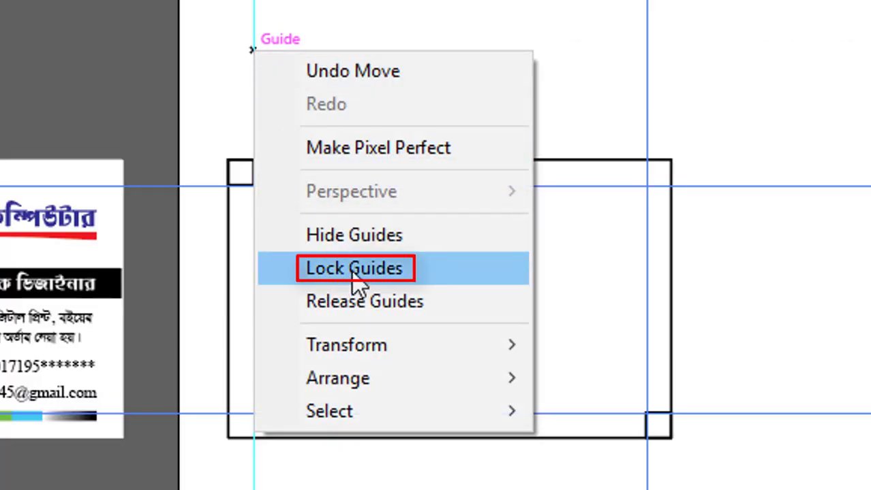
{"action": "left_click", "coordinate": [354, 269]}
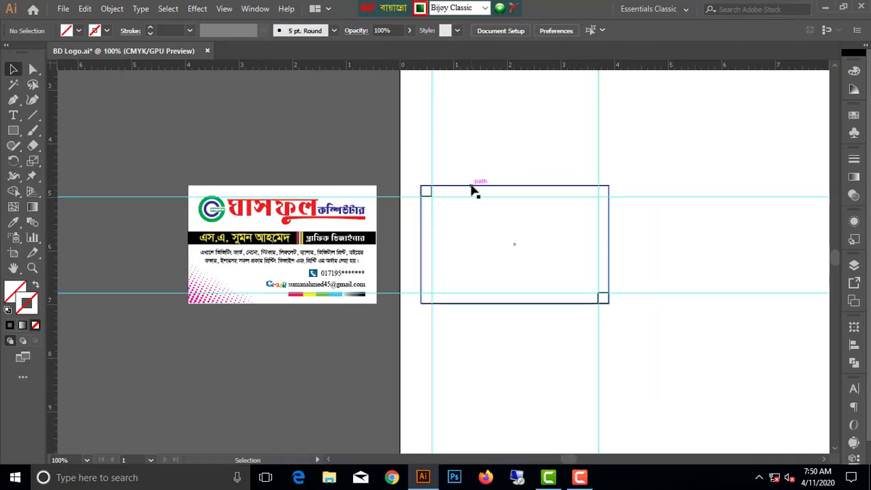
- Lock the card rectangle with Ctrl+2 and select the two corner squares
{"action": "left_click", "coordinate": [472, 186]}
{"action": "key", "text": "ctrl+2"}
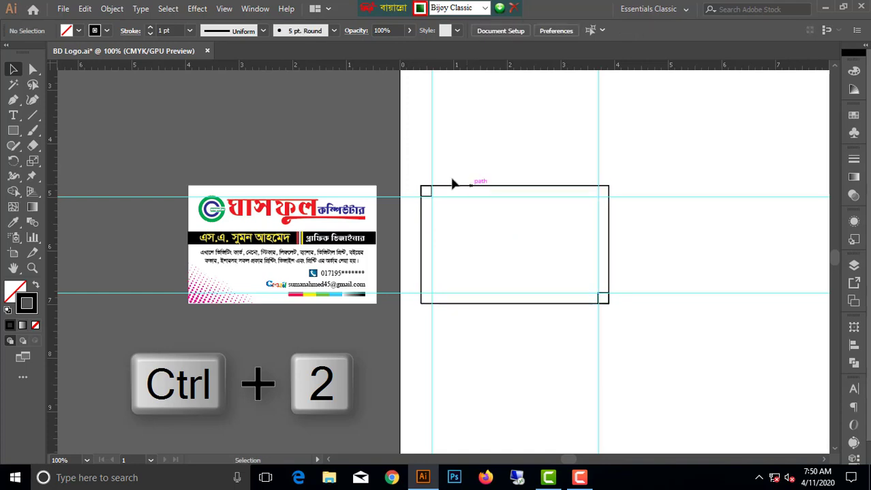
{"action": "left_click_drag", "start_coordinate": [407, 164], "coordinate": [649, 347]}
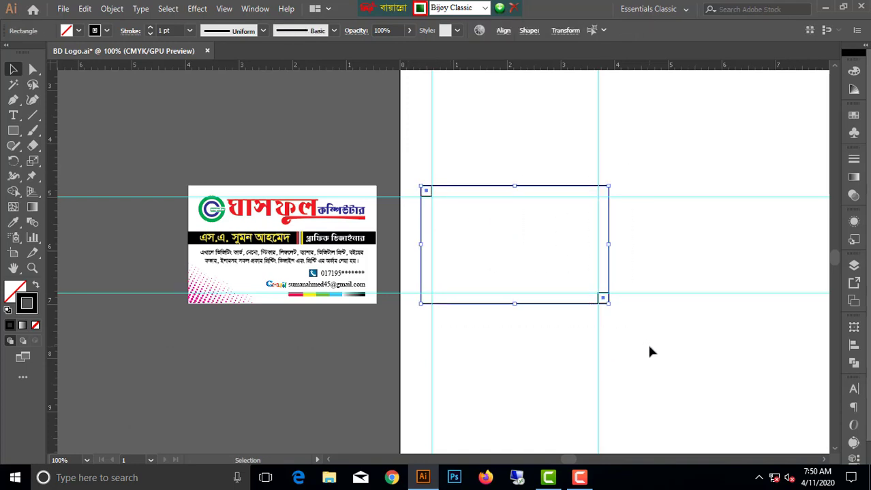
{"action": "left_click", "coordinate": [641, 301]}
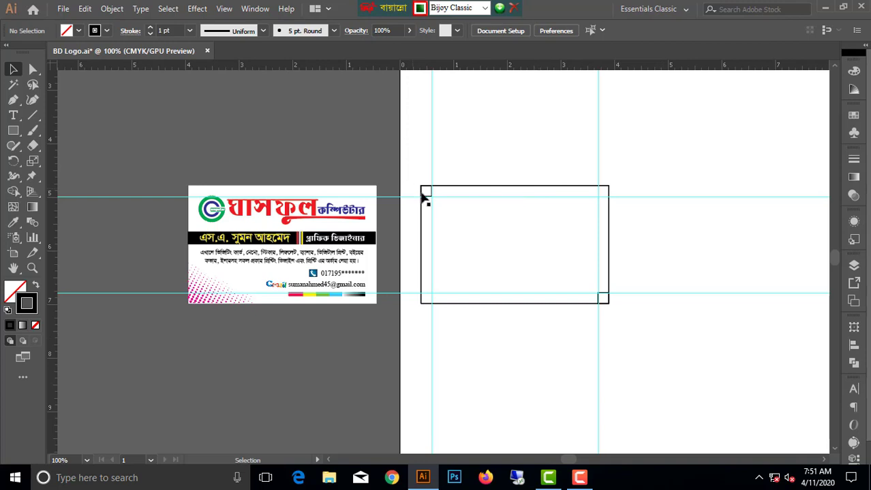
{"action": "left_click_drag", "start_coordinate": [406, 168], "coordinate": [652, 371]}
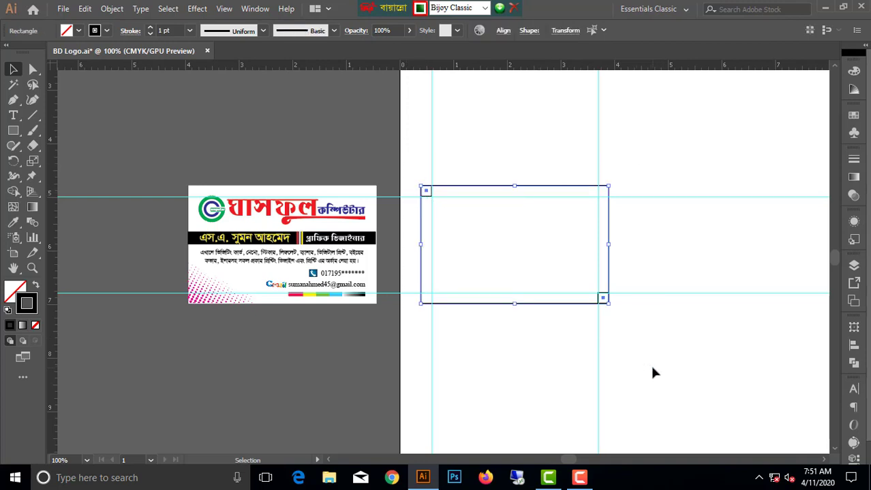
{"action": "left_click", "coordinate": [652, 371]}
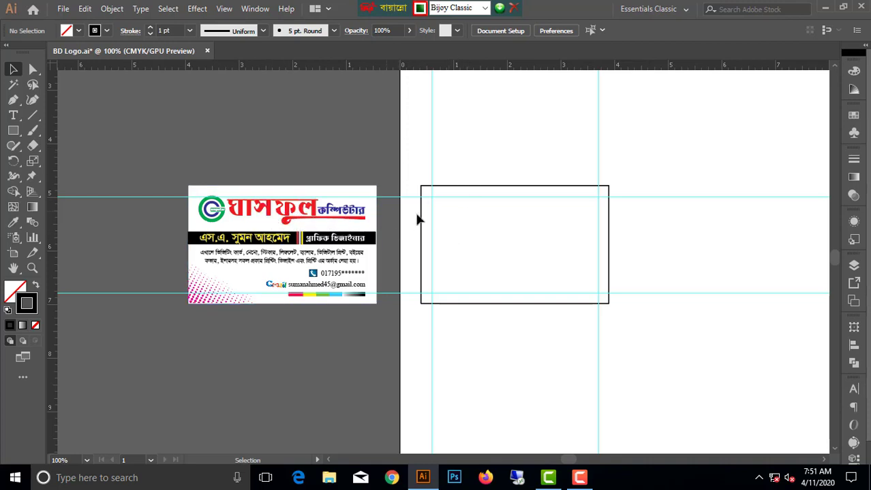
- Add a text object above the rectangle and set its font to UrmeeMJ
{"action": "scroll", "coordinate": [463, 218], "scroll_direction": "up", "scroll_amount": 2}
{"action": "scroll", "coordinate": [463, 219], "scroll_direction": "down", "scroll_amount": 1}
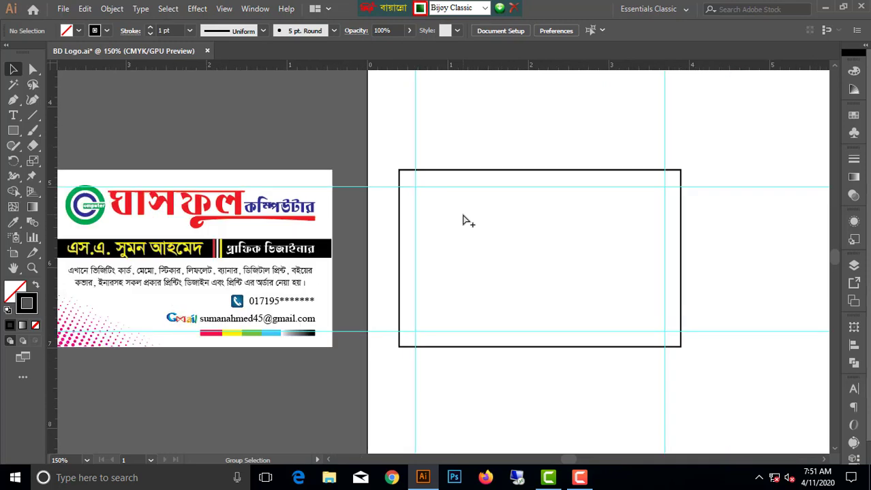
{"action": "left_click", "coordinate": [13, 115]}
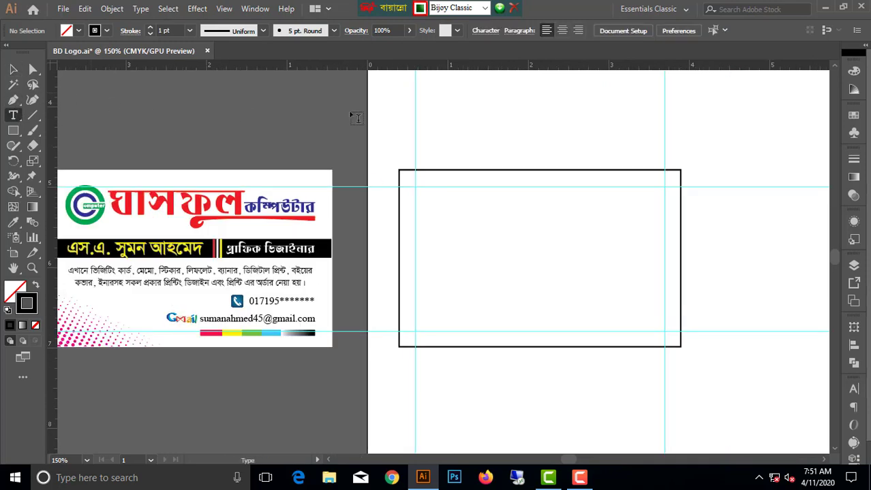
{"action": "left_click", "coordinate": [447, 134]}
{"action": "left_click", "coordinate": [460, 30]}
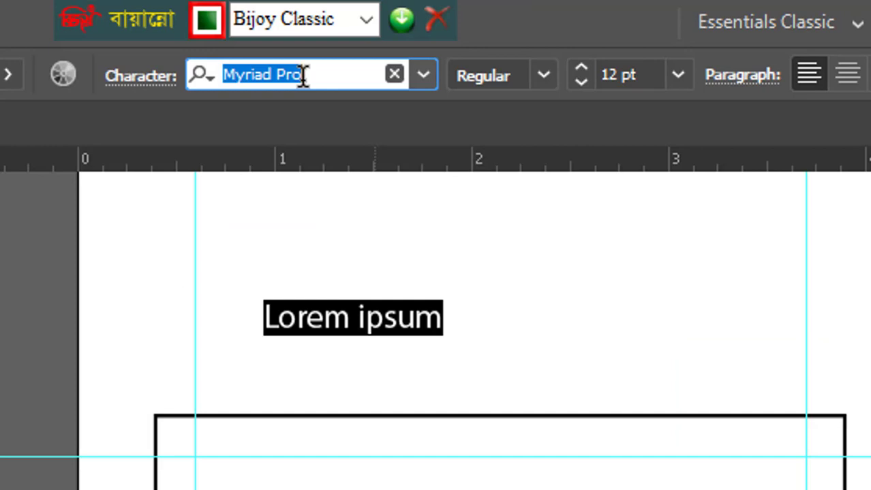
{"action": "type", "text": "Ra"}
{"action": "key", "text": "BackSpace"}
{"action": "key", "text": "BackSpace"}
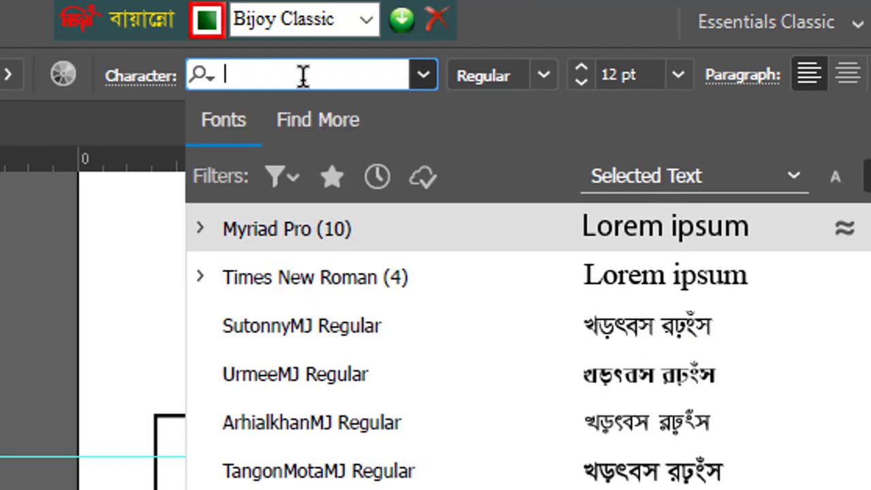
{"action": "key", "text": "ctrl+alt+b"}
{"action": "type", "text": "urm"}
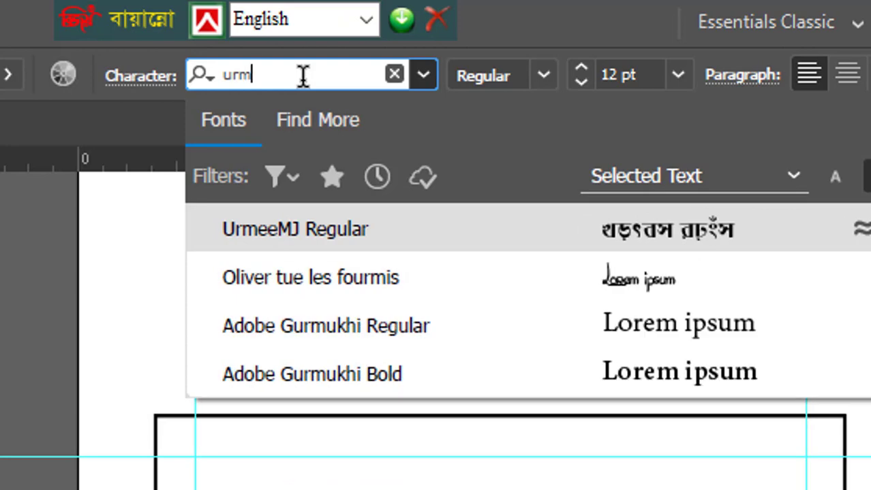
{"action": "left_click", "coordinate": [320, 238]}
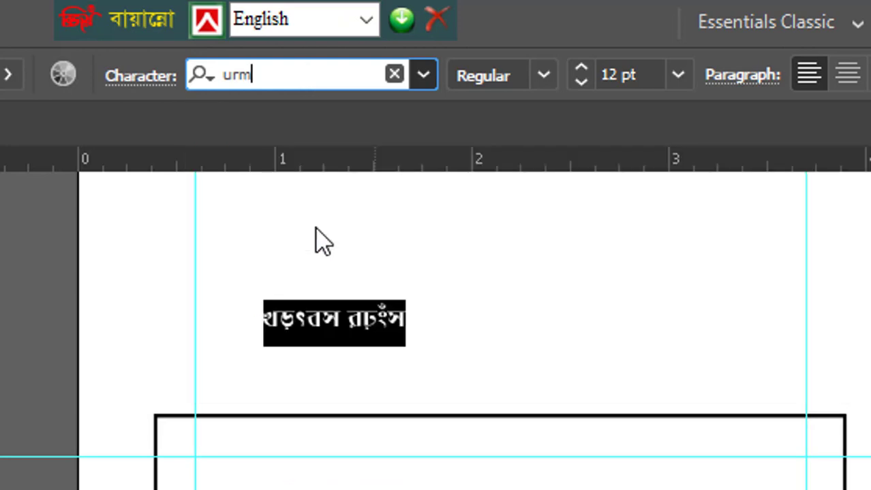
- Retype the text as ঘাসফুল using Bijoy input and delete the leftover characters
{"action": "double_click", "coordinate": [468, 133]}
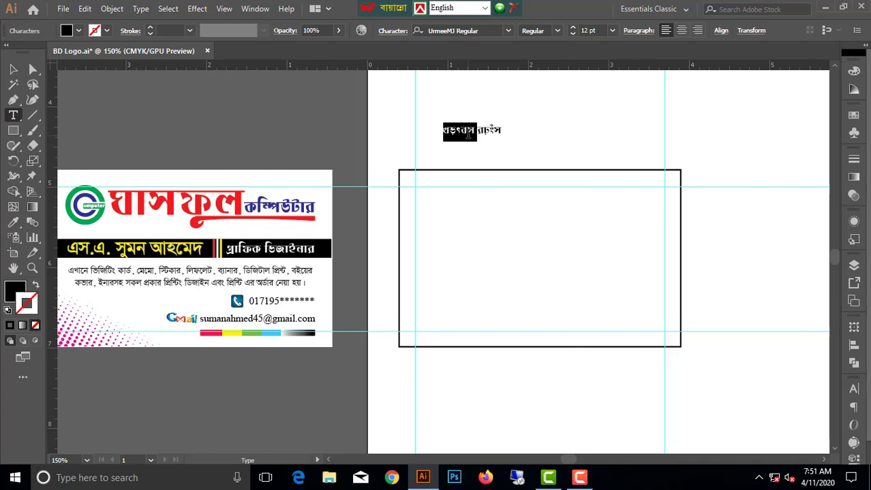
{"action": "key", "text": "ctrl+alt+b"}
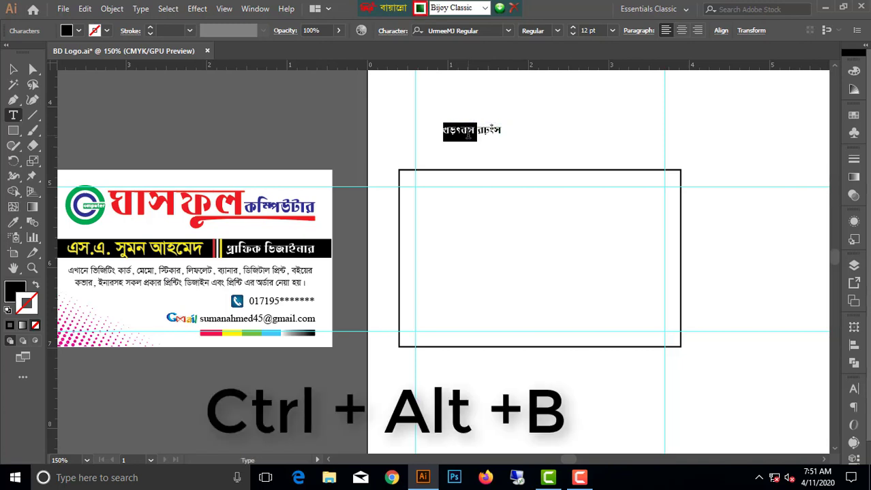
{"action": "type", "text": "Of"}
{"action": "type", "text": "nR"}
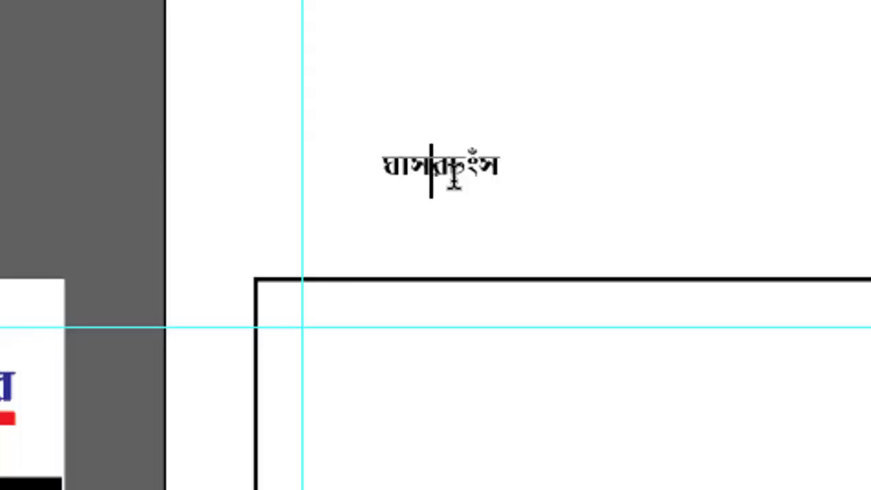
{"action": "type", "text": "sv"}
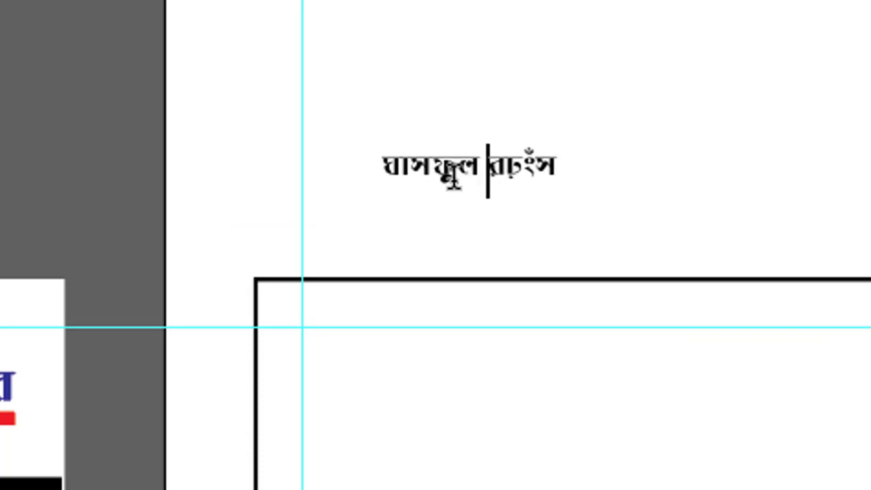
{"action": "key", "text": "Delete"}
{"action": "key", "text": "Delete"}
{"action": "key", "text": "Delete"}
{"action": "key", "text": "Delete"}
{"action": "key", "text": "Delete"}
{"action": "key", "text": "Delete"}
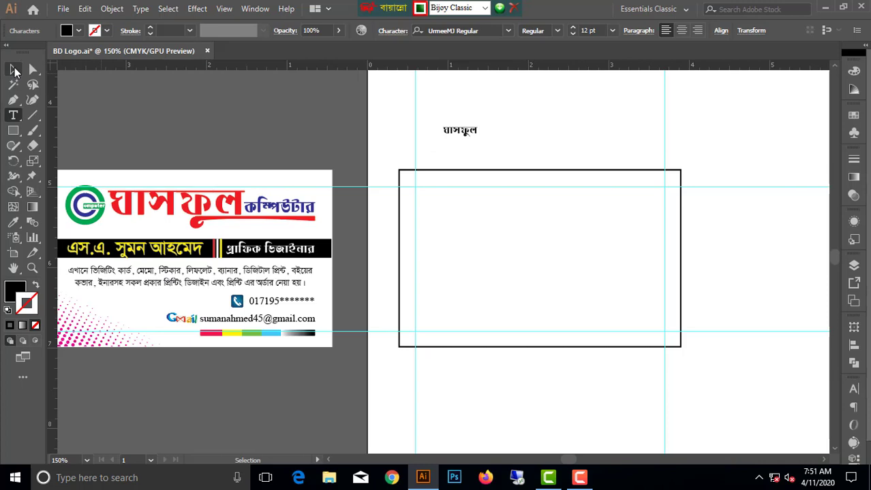
- Enlarge ঘাসফুল to about 56 pt and duplicate it, retyping the copy as কম্পিউটার
{"action": "left_click", "coordinate": [13, 69]}
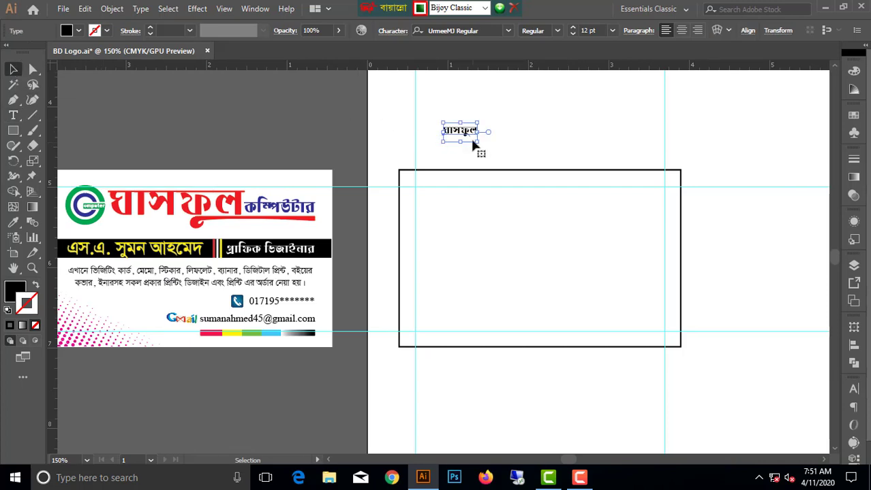
{"action": "mouse_move", "coordinate": [478, 141]}
{"action": "left_mouse_down"}
{"action": "mouse_move", "coordinate": [599, 210]}
{"action": "mouse_move", "coordinate": [539, 176]}
{"action": "left_mouse_up"}
{"action": "left_click_drag", "start_coordinate": [498, 143], "coordinate": [660, 140]}
{"action": "double_click", "coordinate": [608, 135]}
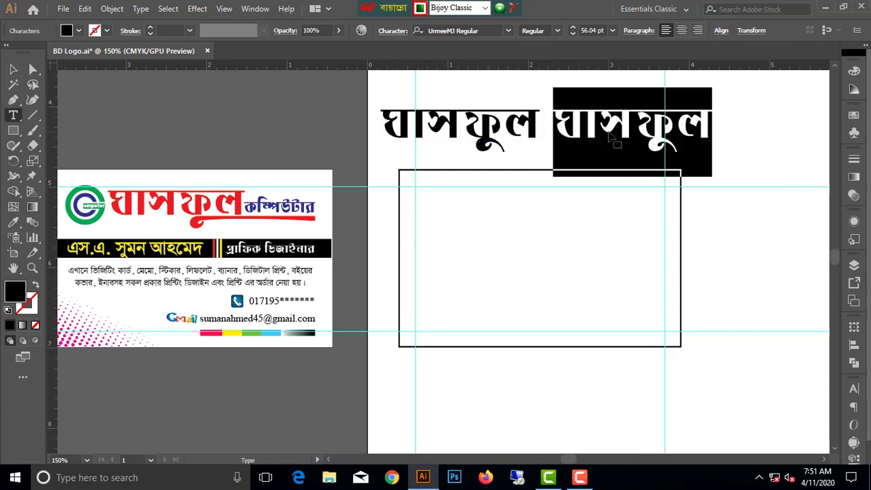
{"action": "type", "text": "jmgu"}
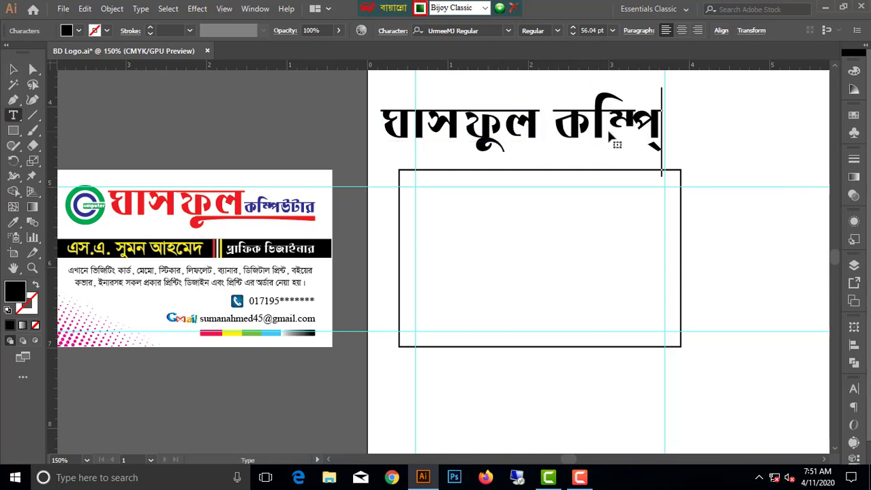
{"action": "type", "text": "gstfv"}
{"action": "key", "text": "Escape"}
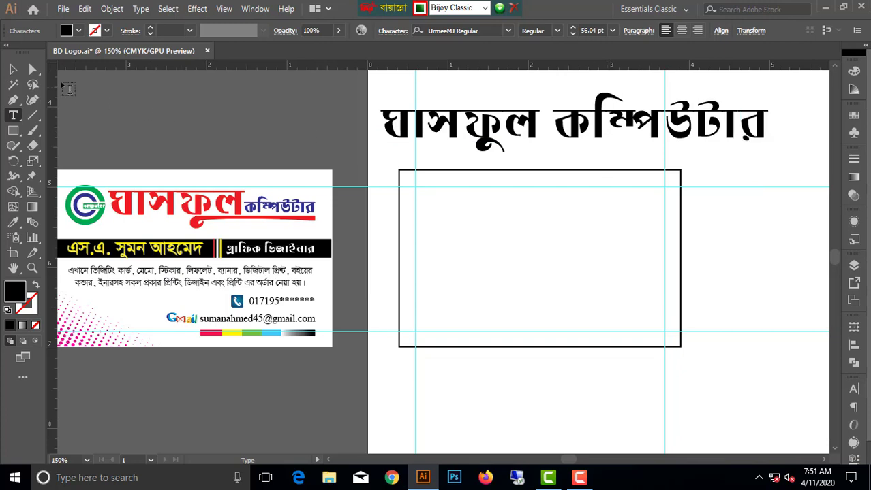
- Shrink কম্পিউটার to about 22 pt and position both words side by side
{"action": "left_click", "coordinate": [13, 69]}
{"action": "left_click", "coordinate": [85, 101]}
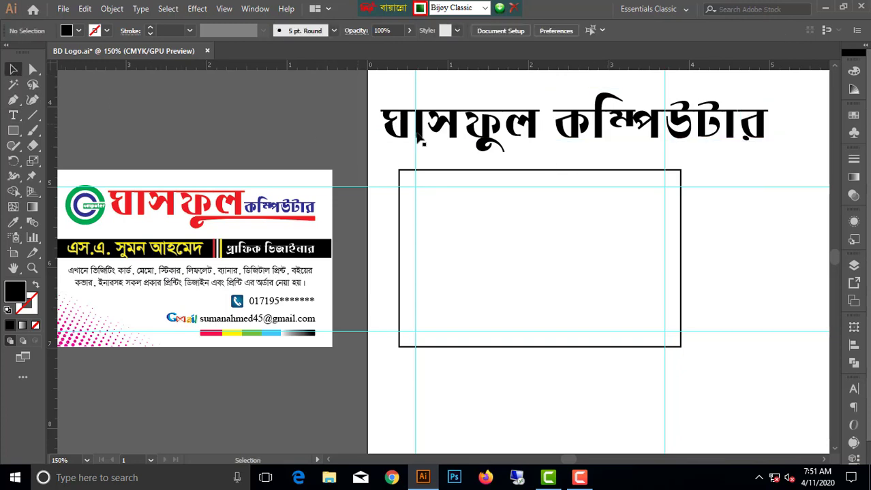
{"action": "left_click", "coordinate": [501, 146]}
{"action": "left_click", "coordinate": [769, 121]}
{"action": "mouse_move", "coordinate": [769, 88]}
{"action": "left_mouse_down"}
{"action": "mouse_move", "coordinate": [641, 145]}
{"action": "mouse_move", "coordinate": [605, 134]}
{"action": "left_mouse_up"}
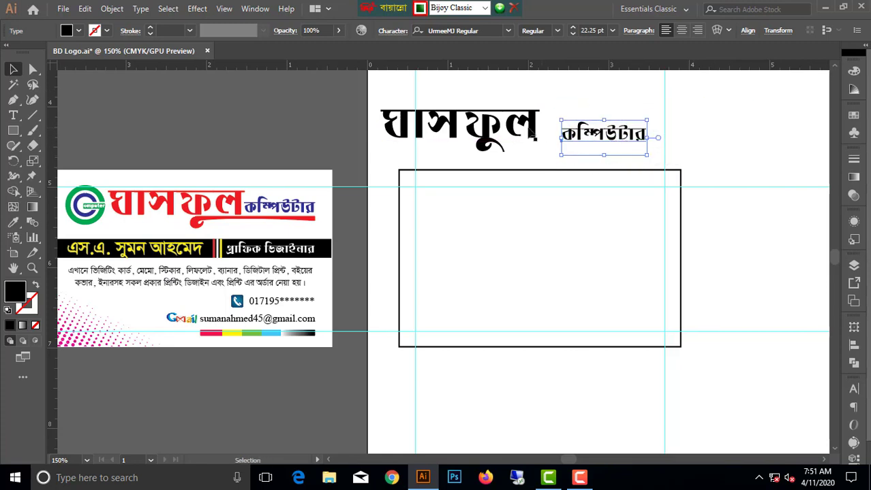
{"action": "left_click_drag", "start_coordinate": [483, 133], "coordinate": [514, 139]}
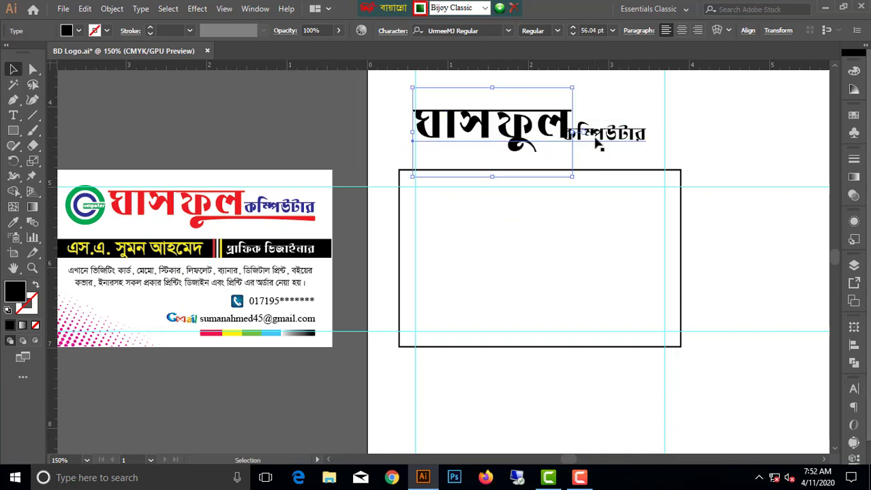
{"action": "mouse_move", "coordinate": [617, 137]}
{"action": "left_mouse_down"}
{"action": "mouse_move", "coordinate": [635, 124]}
{"action": "mouse_move", "coordinate": [615, 128]}
{"action": "left_mouse_up"}
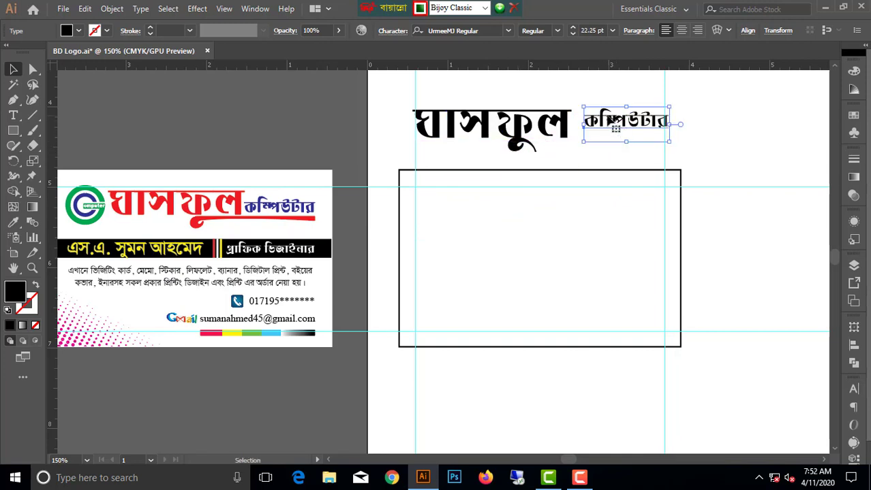
- Color ঘাসফুল red, nudge কম্পিউটার snugly beside it, and compare with the reference title
{"action": "left_click", "coordinate": [522, 137]}
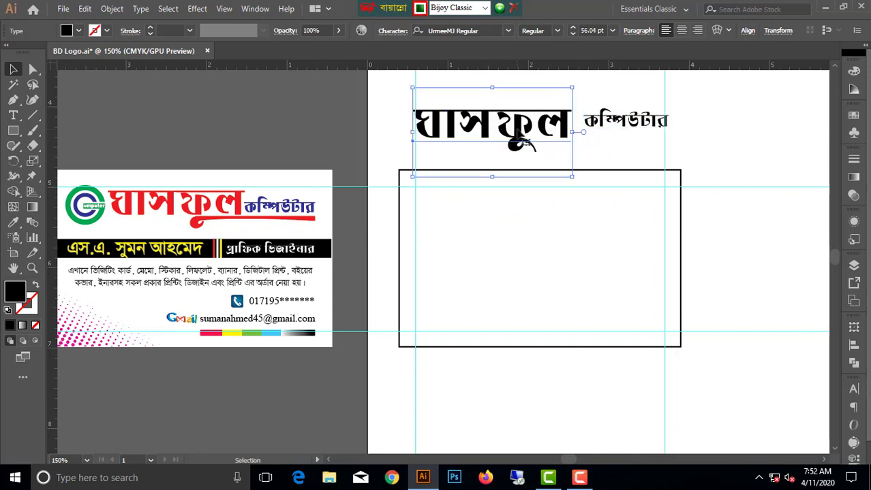
{"action": "left_click", "coordinate": [79, 31]}
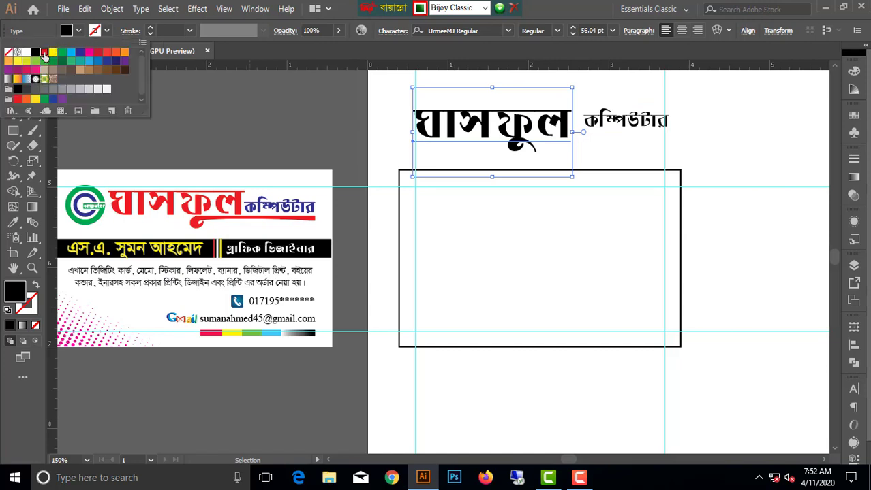
{"action": "left_click", "coordinate": [44, 53]}
{"action": "left_click", "coordinate": [202, 96]}
{"action": "left_click", "coordinate": [357, 125]}
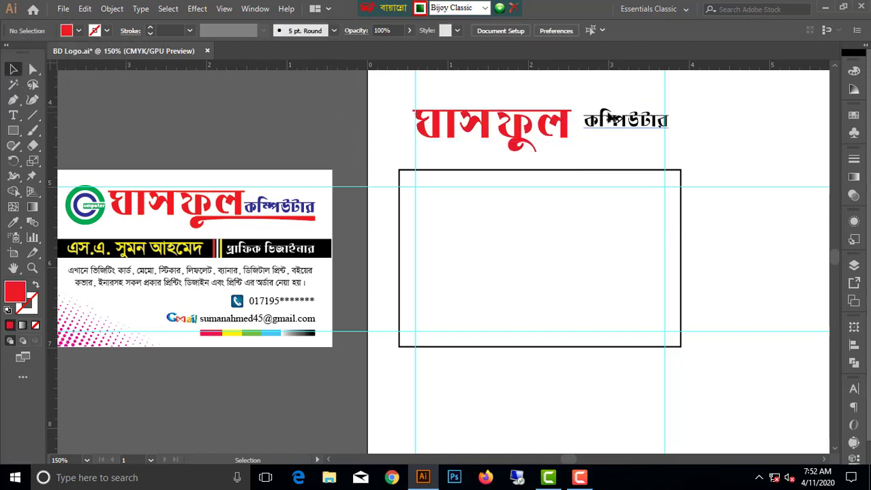
{"action": "left_click_drag", "start_coordinate": [608, 122], "coordinate": [599, 126]}
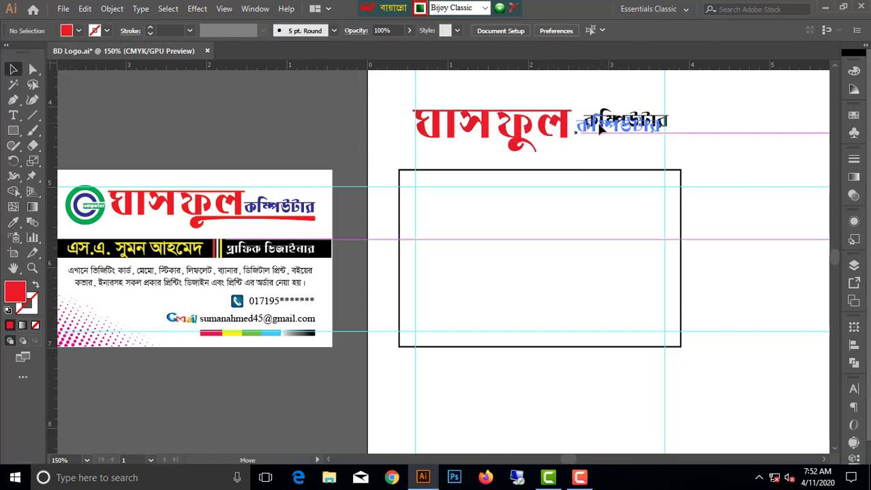
{"action": "left_click", "coordinate": [502, 96]}
{"action": "key", "text": "ctrl"}
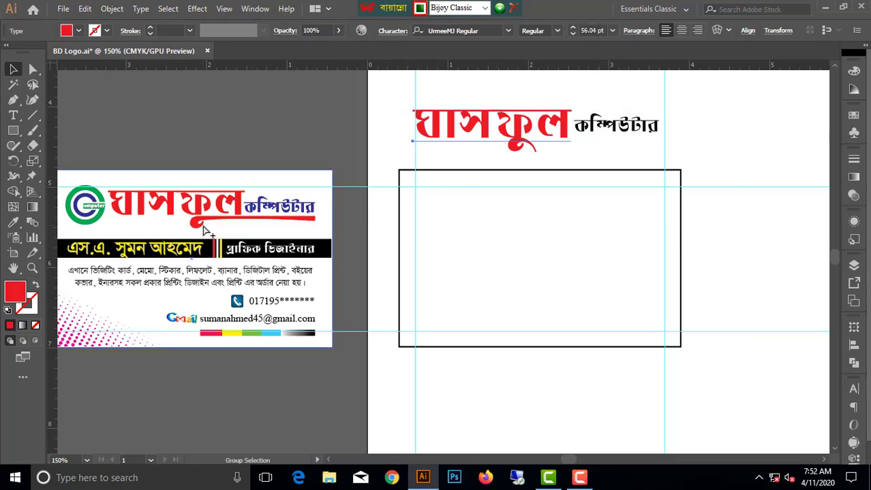
{"action": "scroll", "coordinate": [202, 230], "scroll_direction": "up", "scroll_amount": 2}
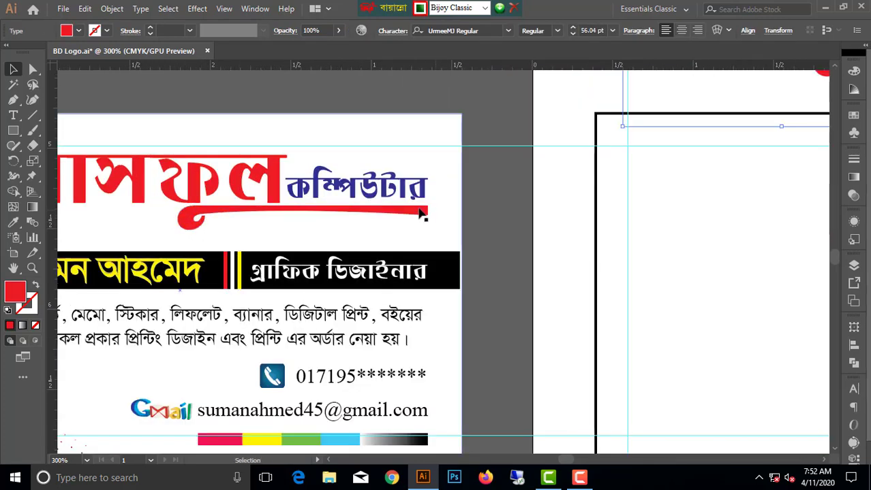
{"action": "left_click", "coordinate": [495, 201]}
{"action": "scroll", "coordinate": [499, 207], "scroll_direction": "down", "scroll_amount": 1}
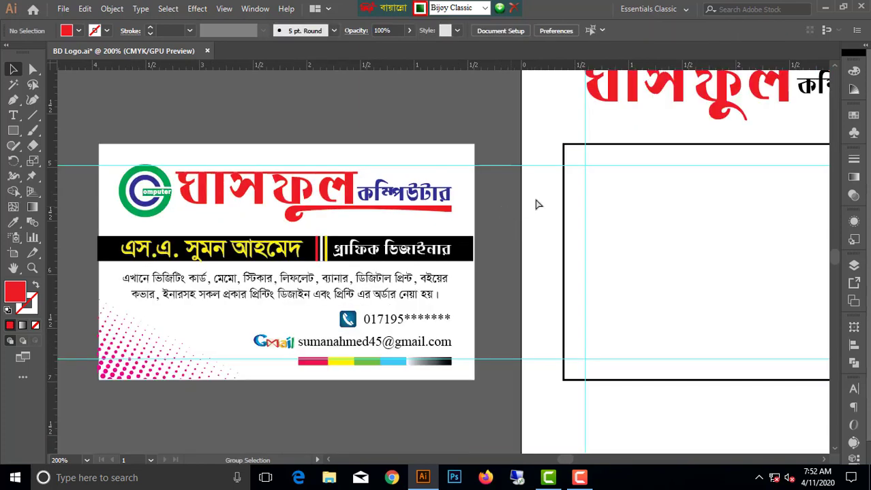
{"action": "left_click_drag", "start_coordinate": [657, 128], "coordinate": [470, 171]}
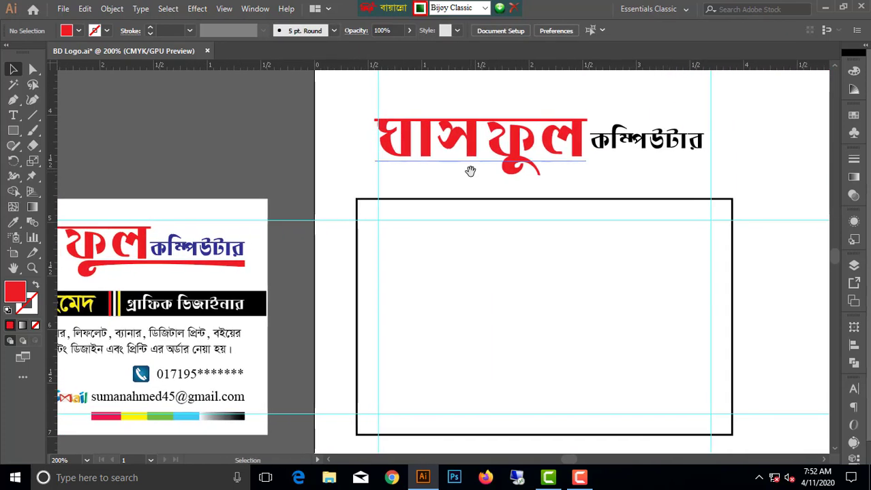
- Draw a thin red bar, about 1.73 × 0.08 in, under কম্পিউটার, then select both title words
{"action": "left_click", "coordinate": [13, 131]}
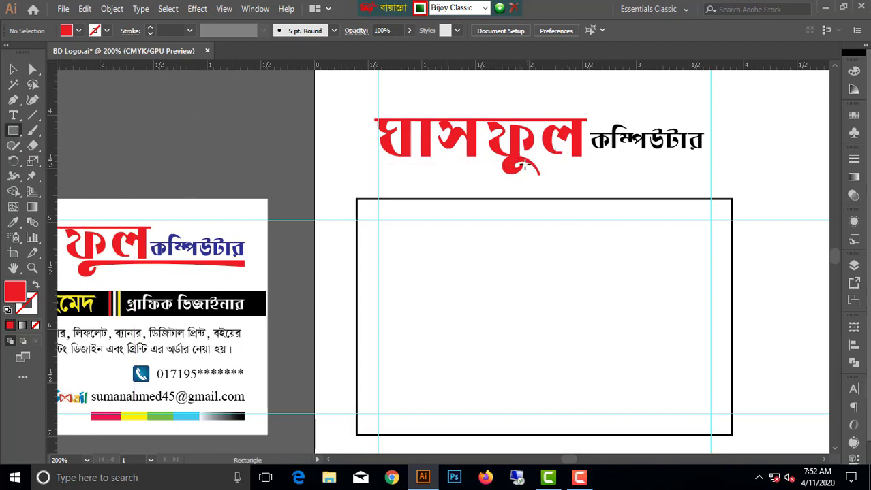
{"action": "left_click_drag", "start_coordinate": [523, 164], "coordinate": [711, 169]}
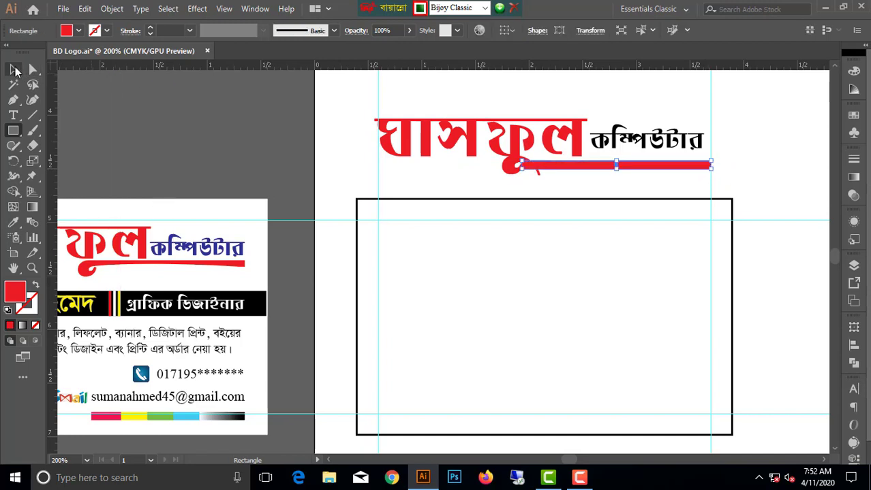
{"action": "left_click", "coordinate": [15, 71]}
{"action": "left_click", "coordinate": [167, 96]}
{"action": "left_click", "coordinate": [498, 146]}
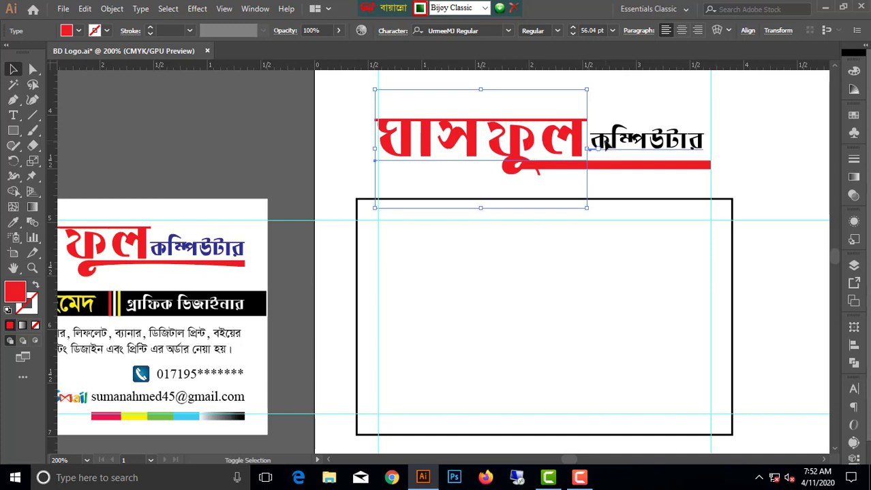
{"action": "left_click", "coordinate": [586, 147], "text": "shift"}
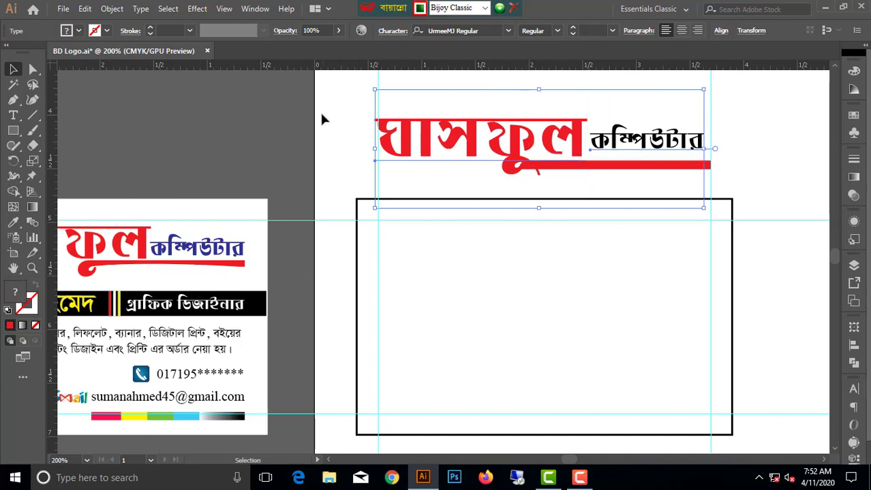
- Convert both title words, ঘাসফুল and কম্পিউটার, to outlines
{"action": "left_click_drag", "start_coordinate": [325, 104], "coordinate": [724, 147]}
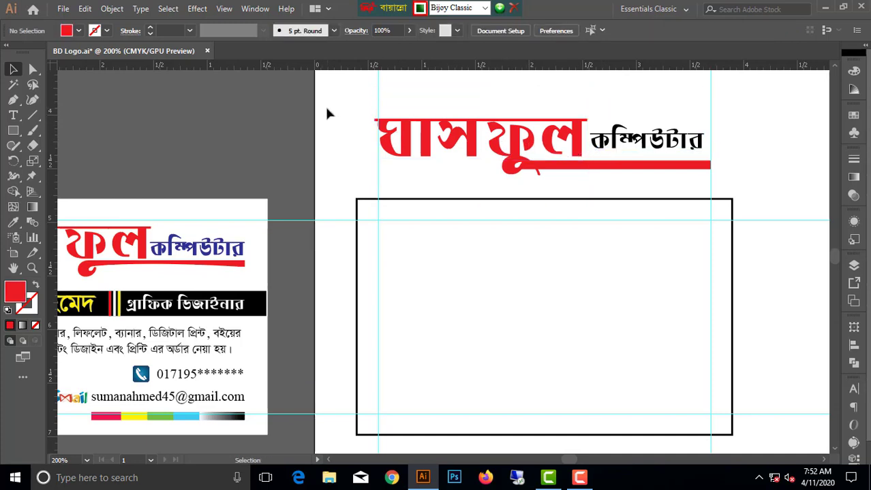
{"action": "right_click", "coordinate": [553, 137]}
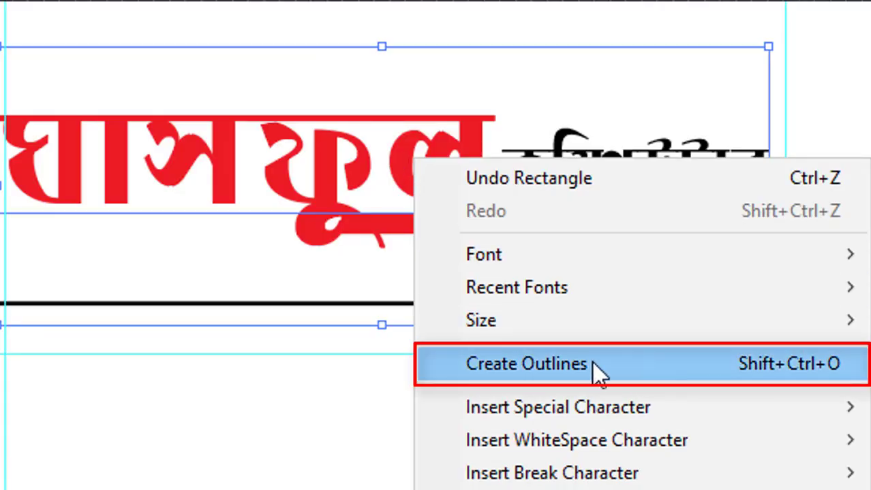
{"action": "left_click", "coordinate": [771, 365]}
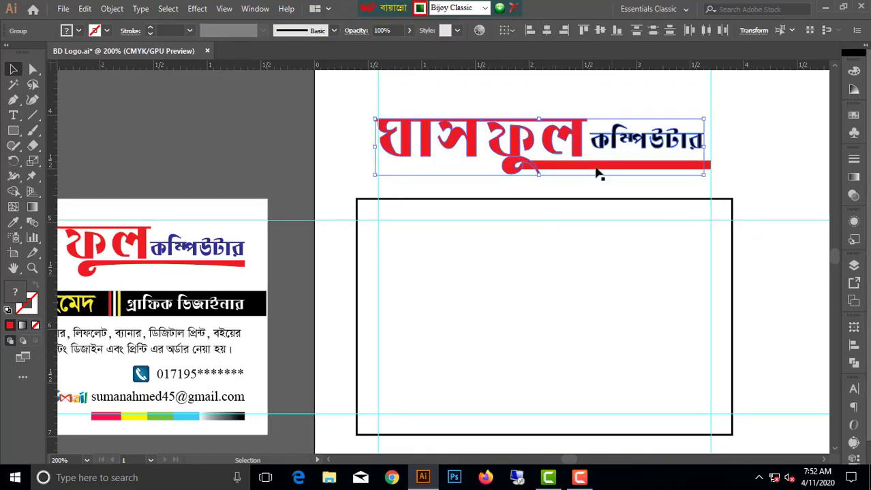
- Shift the red bar down and right, then ungroup the outlined ঘাসফুল and select its curl
{"action": "left_click", "coordinate": [481, 97]}
{"action": "left_click_drag", "start_coordinate": [576, 163], "coordinate": [613, 174]}
{"action": "left_click_drag", "start_coordinate": [527, 167], "coordinate": [515, 176]}
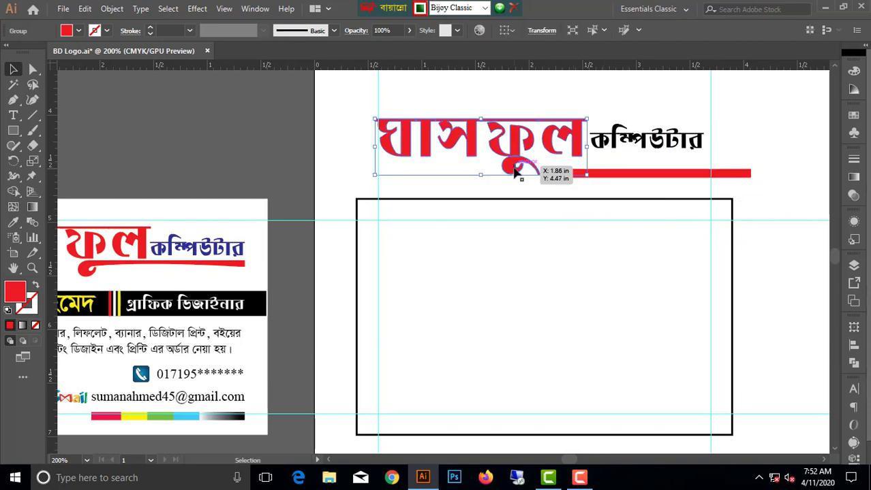
{"action": "right_click", "coordinate": [513, 169]}
{"action": "left_click", "coordinate": [356, 402]}
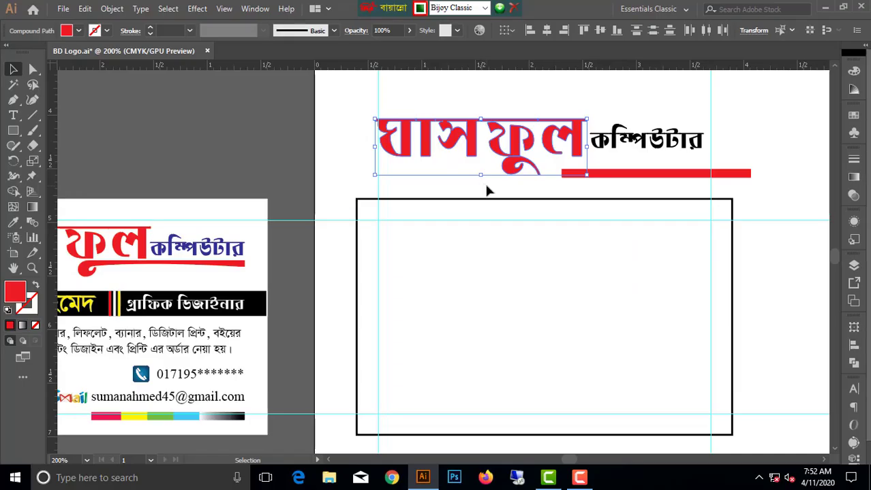
{"action": "left_click", "coordinate": [515, 171]}
- Nudge ঘাসফুল's red curl two steps lower with the Down arrow
{"action": "key", "text": "Down"}
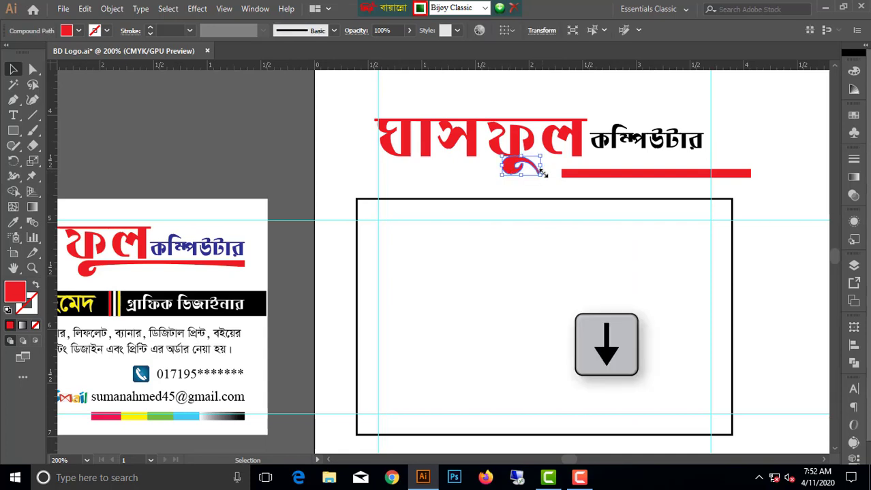
{"action": "scroll", "coordinate": [538, 176], "scroll_direction": "up", "scroll_amount": 1, "text": "alt"}
{"action": "key", "text": "v"}
{"action": "key", "text": "Down"}
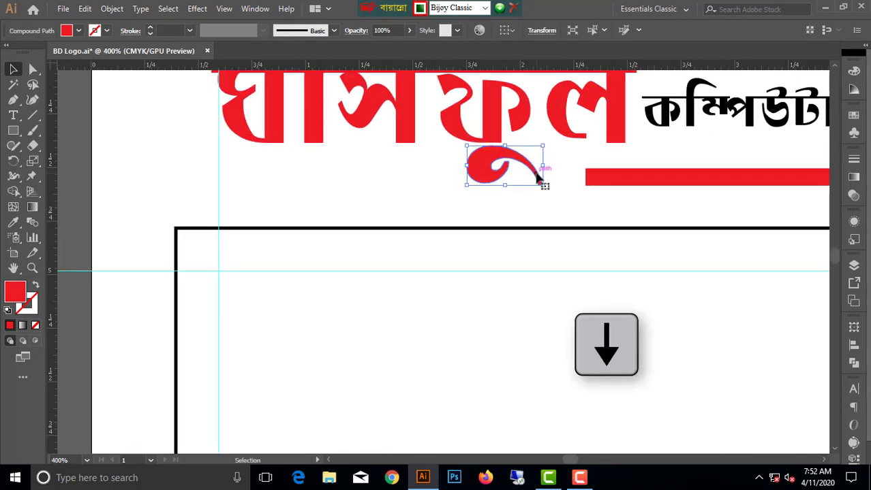
{"action": "key", "text": "Down"}
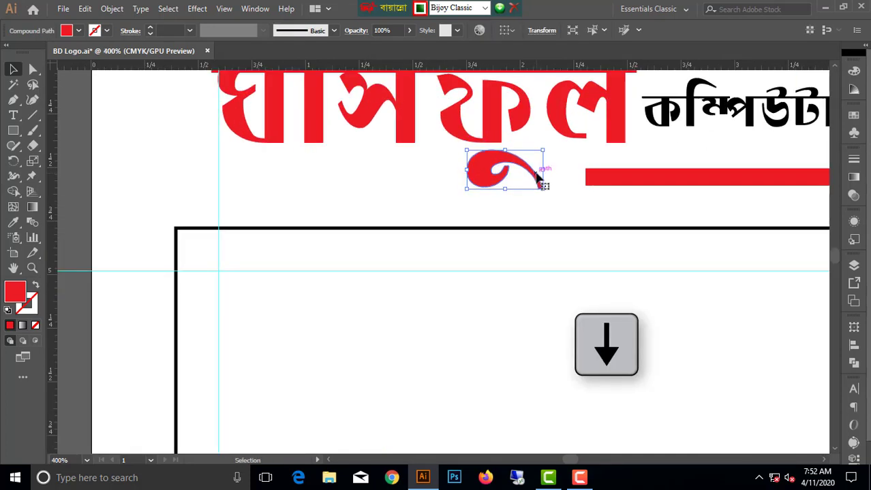
{"action": "key", "text": "ctrl+minus"}
{"action": "left_click", "coordinate": [390, 174]}
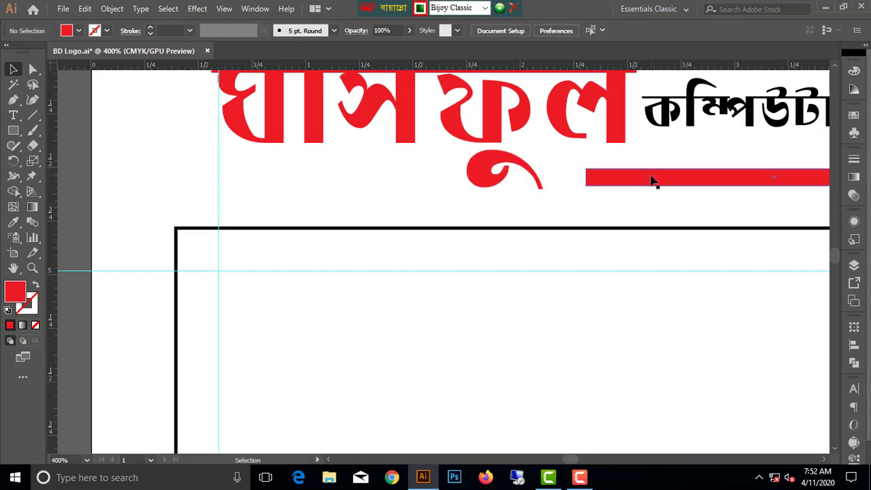
- Move the red underline bar up under the title and slide it left to meet the curl
{"action": "key", "text": "ctrl+minus"}
{"action": "key", "text": "ctrl+minus"}
{"action": "scroll", "coordinate": [650, 181], "scroll_direction": "up", "scroll_amount": 2}
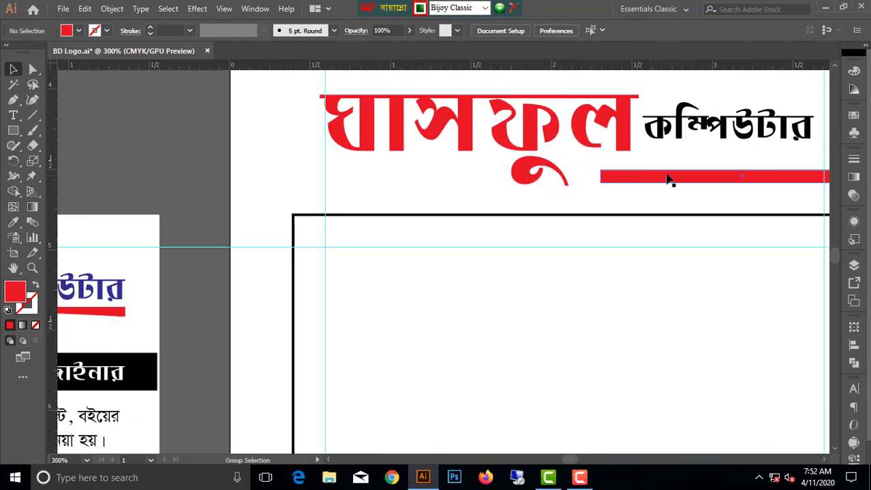
{"action": "left_click_drag", "start_coordinate": [679, 175], "coordinate": [631, 162]}
{"action": "scroll", "coordinate": [536, 164], "scroll_direction": "up", "scroll_amount": 4}
{"action": "scroll", "coordinate": [535, 163], "scroll_direction": "up", "scroll_amount": 2}
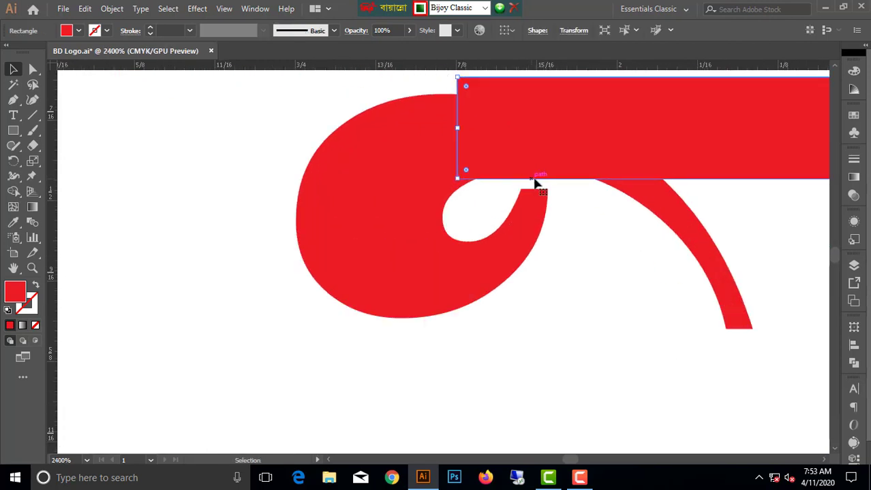
{"action": "scroll", "coordinate": [536, 183], "scroll_direction": "down", "scroll_amount": 5}
{"action": "left_click_drag", "start_coordinate": [605, 164], "coordinate": [605, 166]}
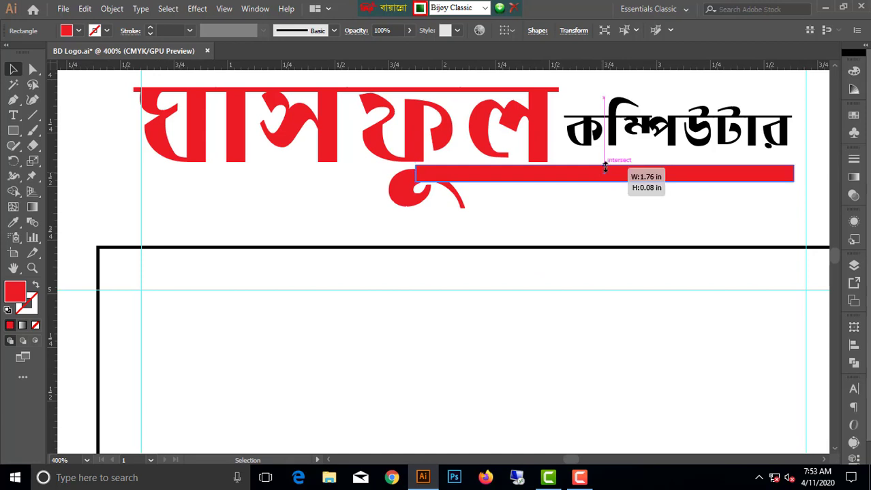
{"action": "left_click", "coordinate": [497, 205]}
{"action": "scroll", "coordinate": [495, 206], "scroll_direction": "up", "scroll_amount": 2}
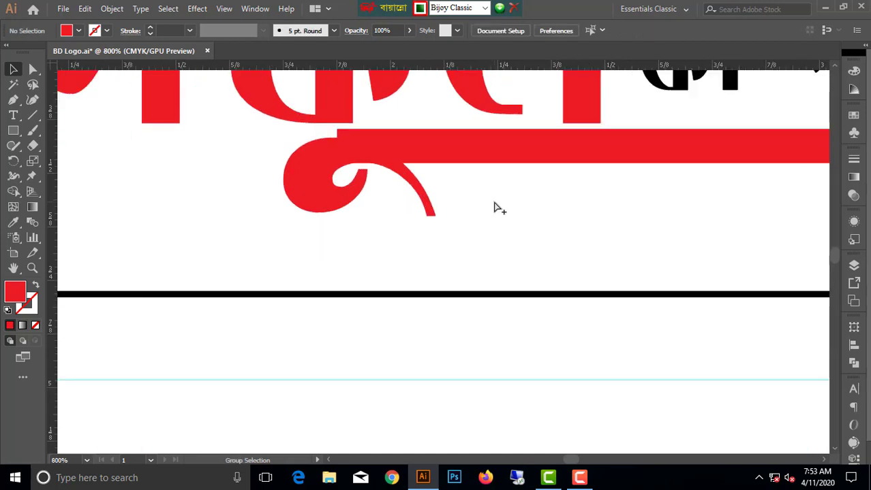
{"action": "scroll", "coordinate": [499, 210], "scroll_direction": "down", "scroll_amount": 2}
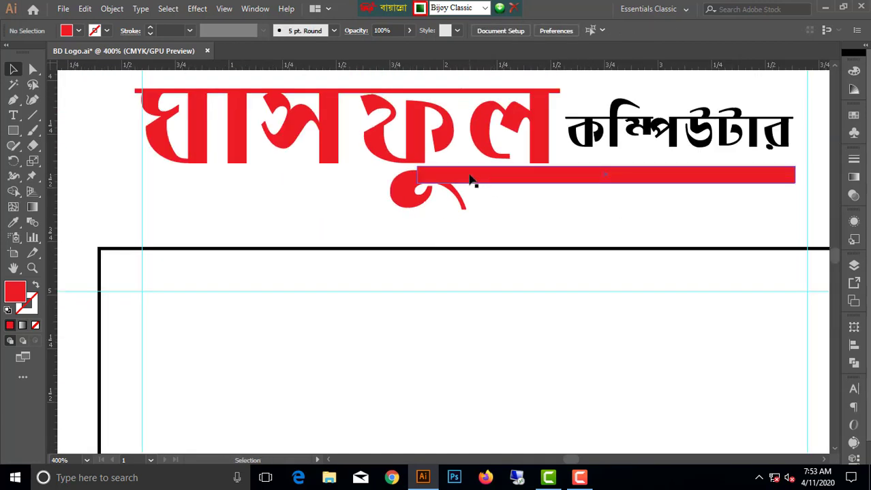
{"action": "left_click", "coordinate": [479, 176]}
{"action": "left_click_drag", "start_coordinate": [487, 177], "coordinate": [474, 177]}
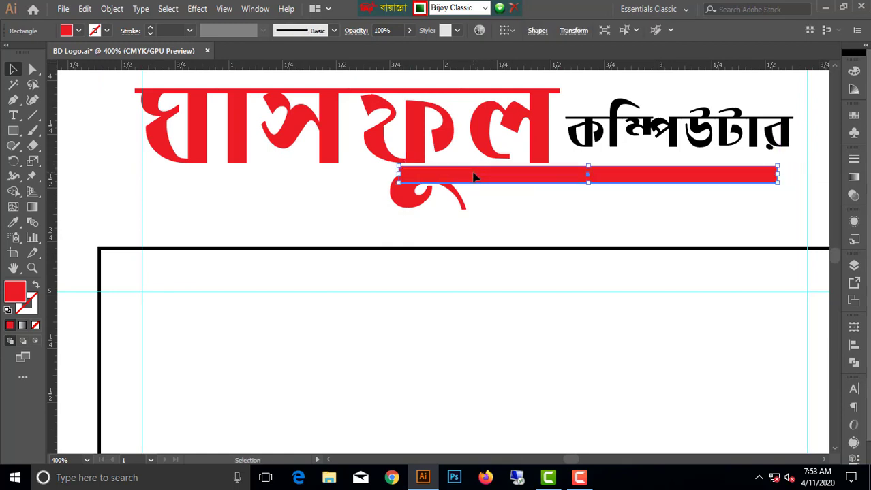
- Trim the curl's thin tail away using the Shape Builder
{"action": "left_click", "coordinate": [618, 207]}
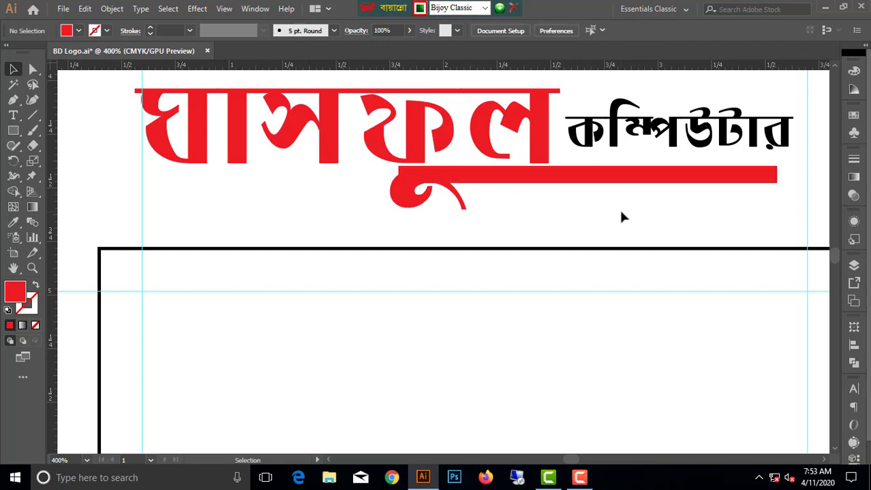
{"action": "scroll", "coordinate": [452, 220], "scroll_direction": "up", "scroll_amount": 2}
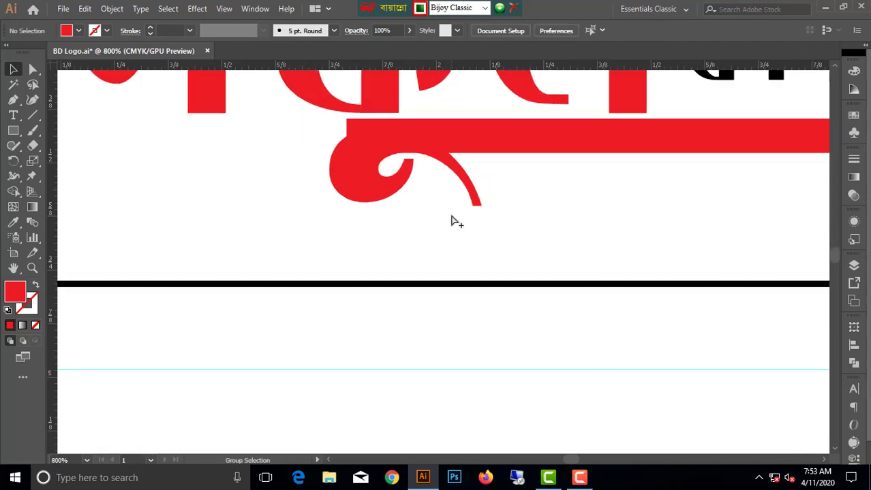
{"action": "left_click", "coordinate": [426, 146]}
{"action": "left_click", "coordinate": [378, 184], "text": "shift"}
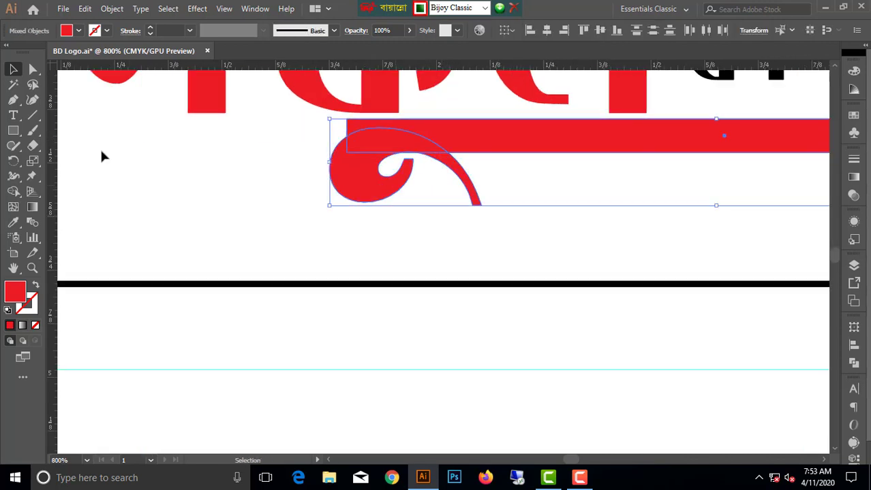
{"action": "left_click", "coordinate": [13, 193]}
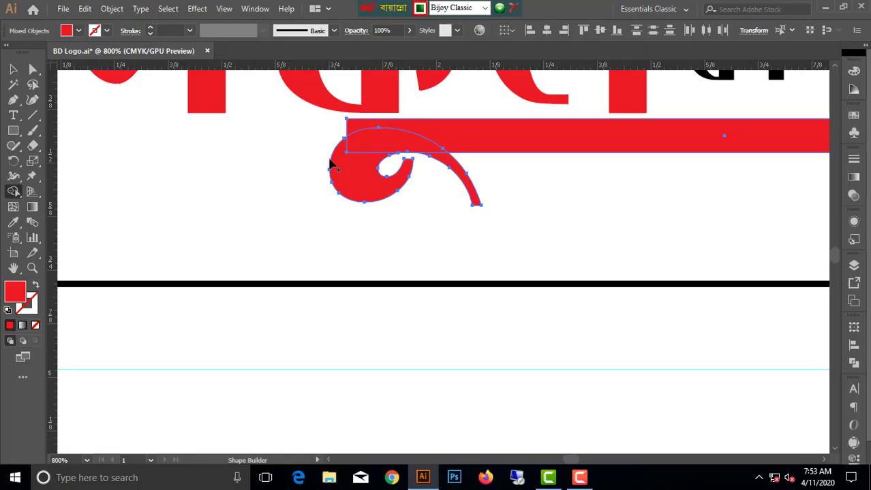
{"action": "left_click", "coordinate": [465, 173], "text": "alt"}
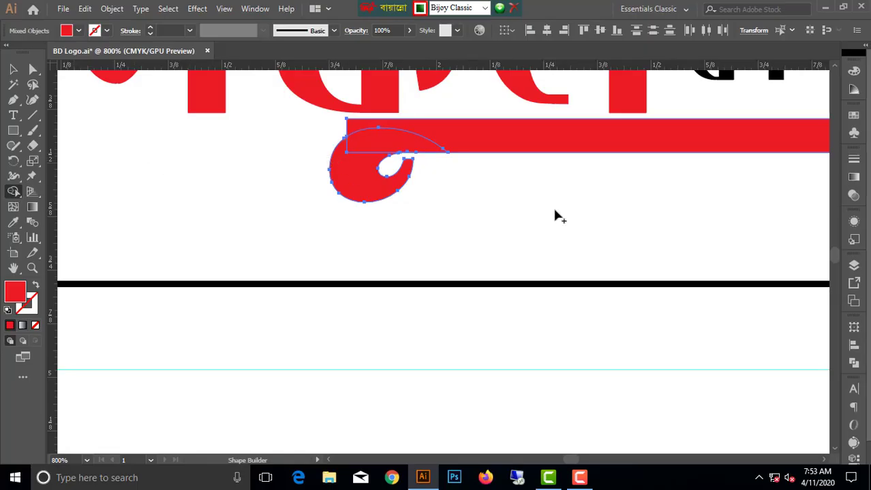
{"action": "left_click", "coordinate": [13, 69]}
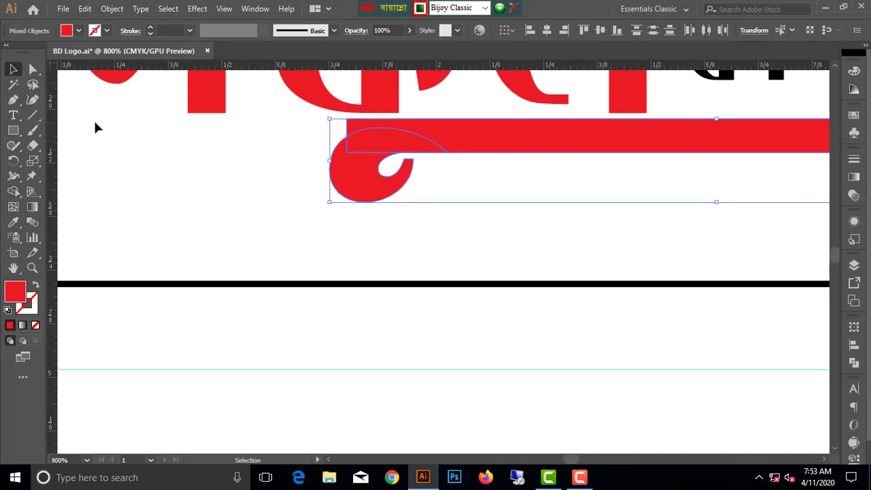
- Stretch the curl up to the bar's top edge and lengthen it downward
{"action": "left_click", "coordinate": [96, 126]}
{"action": "left_click", "coordinate": [407, 139]}
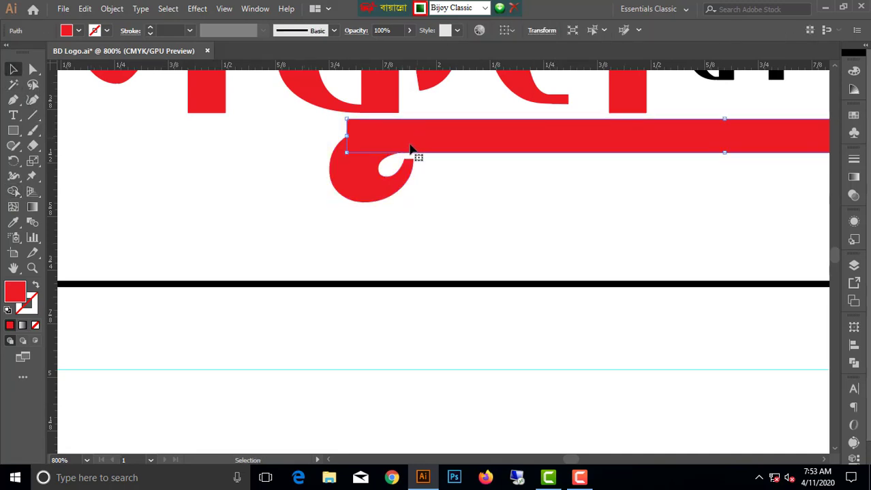
{"action": "left_click", "coordinate": [360, 169]}
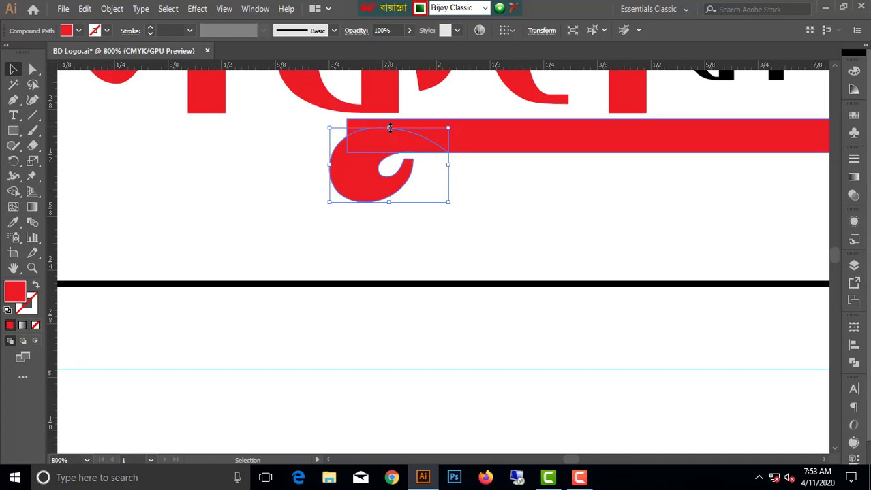
{"action": "left_click_drag", "start_coordinate": [390, 128], "coordinate": [390, 119]}
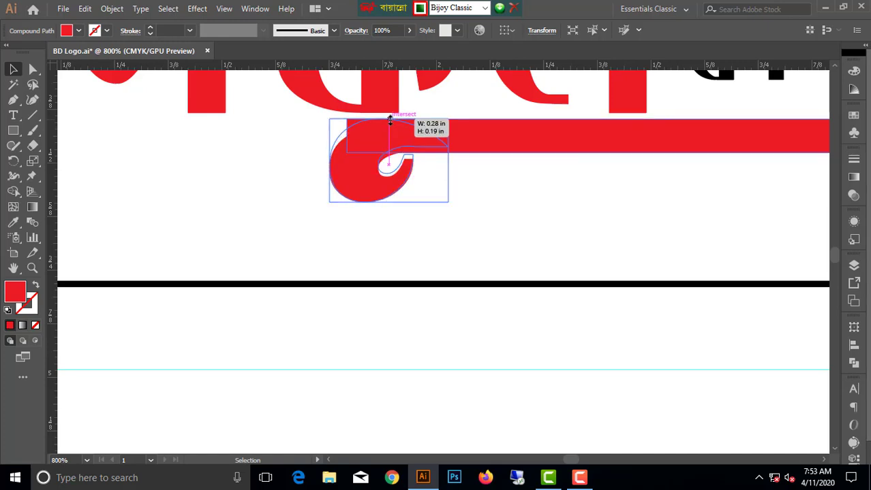
{"action": "left_click_drag", "start_coordinate": [389, 119], "coordinate": [389, 120]}
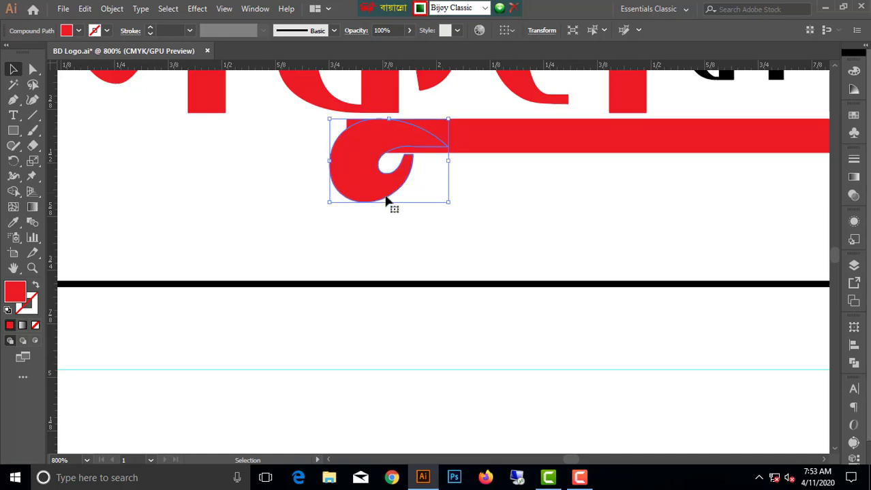
{"action": "left_click_drag", "start_coordinate": [389, 202], "coordinate": [390, 212]}
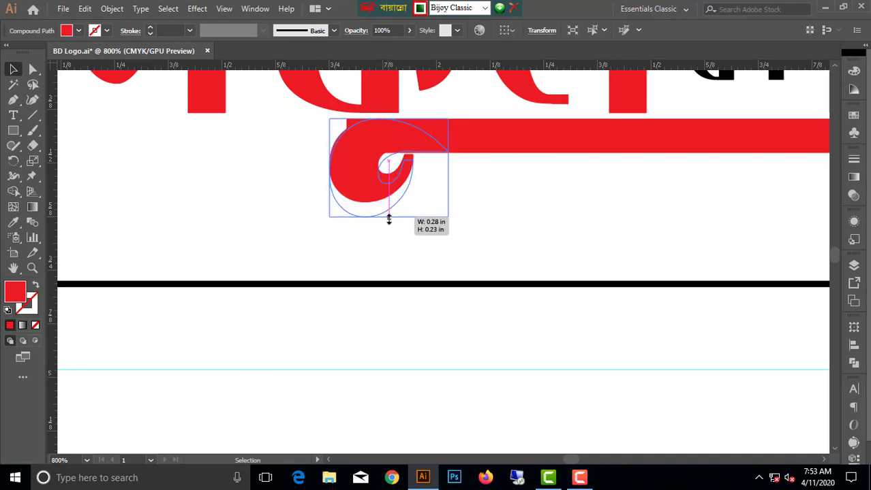
{"action": "left_click_drag", "start_coordinate": [390, 212], "coordinate": [390, 216]}
{"action": "left_click", "coordinate": [519, 198]}
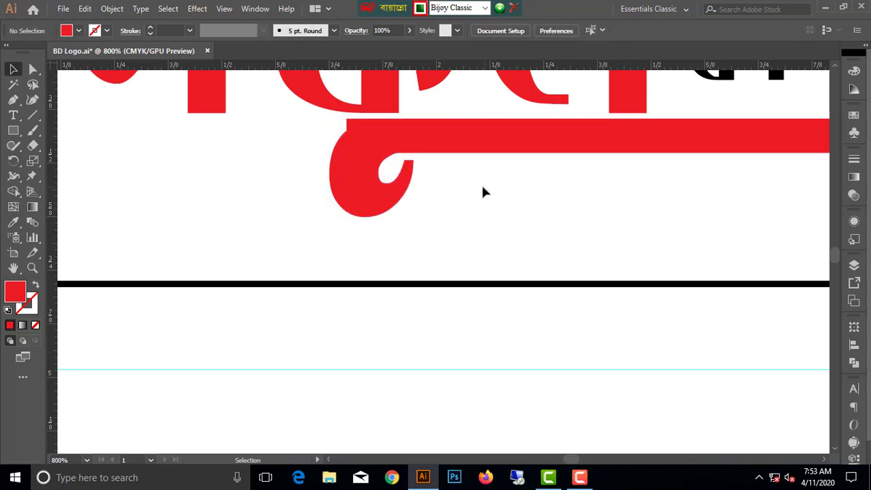
- Unite the curl and the red bar into one shape with the Shape Builder
{"action": "left_click", "coordinate": [400, 196]}
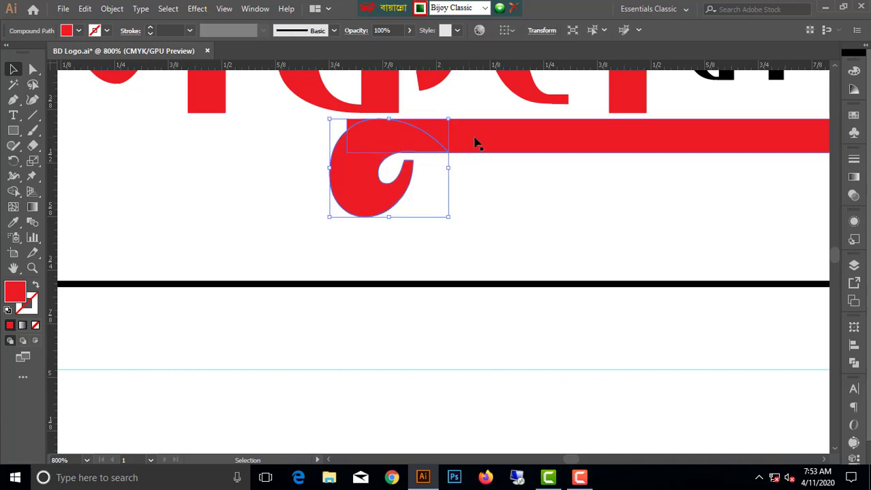
{"action": "left_click", "coordinate": [365, 151], "text": "shift"}
{"action": "left_click", "coordinate": [14, 191]}
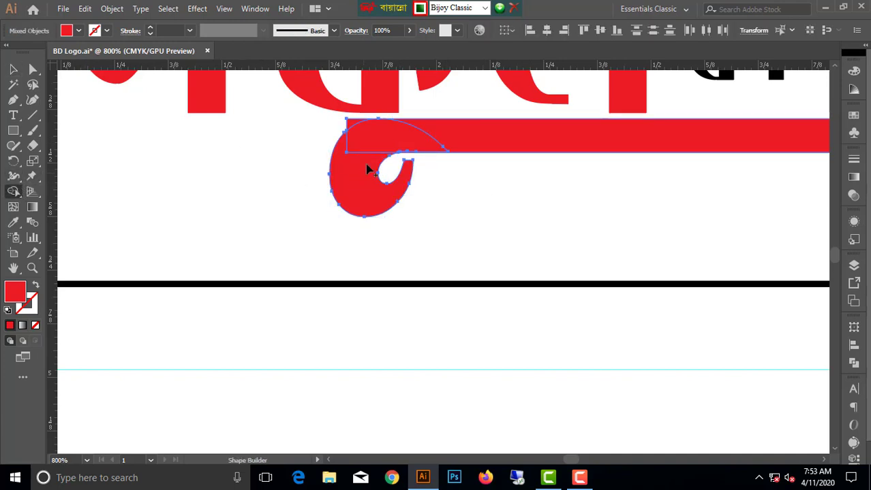
{"action": "left_click_drag", "start_coordinate": [352, 124], "coordinate": [467, 136]}
{"action": "key", "text": "v"}
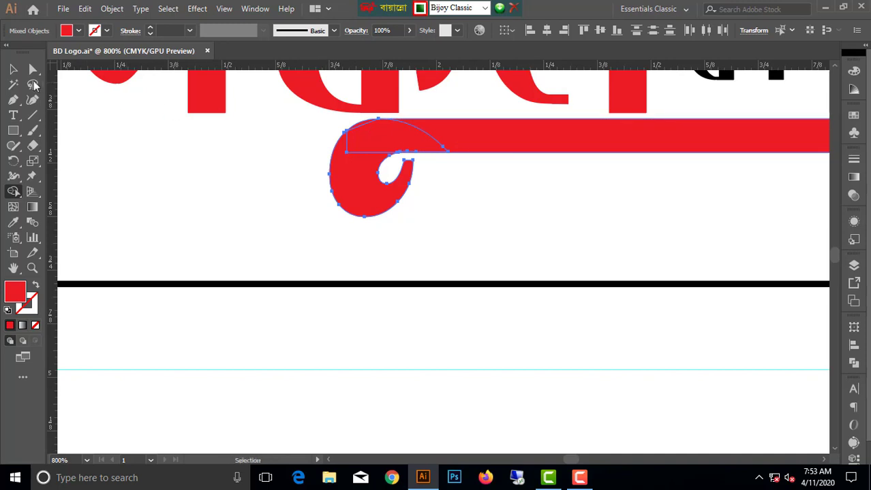
{"action": "left_click", "coordinate": [197, 159]}
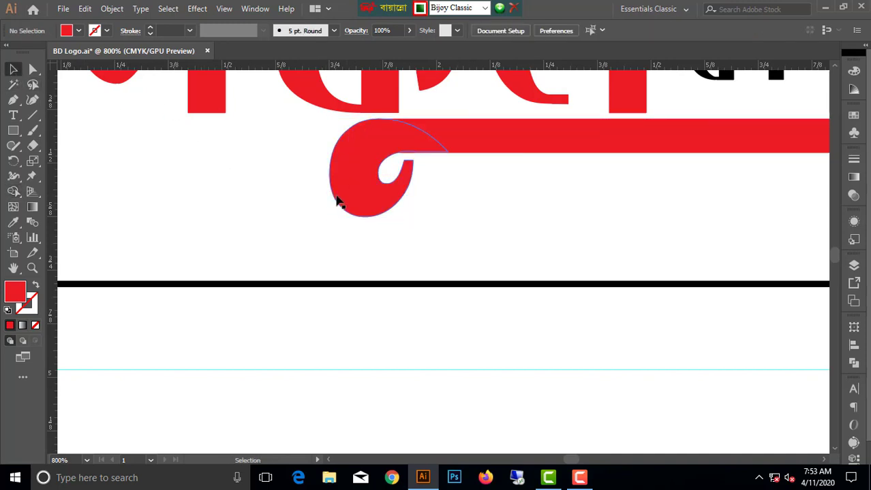
{"action": "key", "text": "ctrl+minus"}
{"action": "key", "text": "ctrl+minus"}
{"action": "key", "text": "ctrl+minus"}
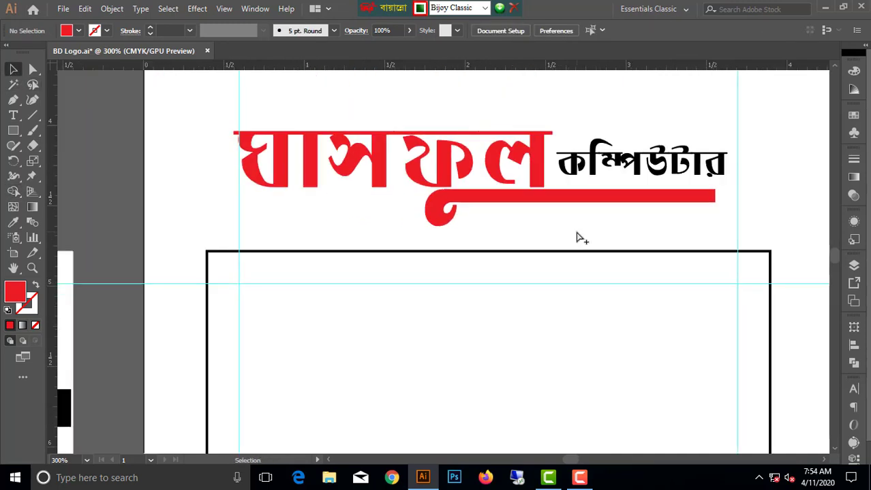
- Pen-draw a gently curved path under the red bar, from the curl past its right end
{"action": "scroll", "coordinate": [565, 237], "scroll_direction": "up", "scroll_amount": 1}
{"action": "scroll", "coordinate": [560, 237], "scroll_direction": "down", "scroll_amount": 3}
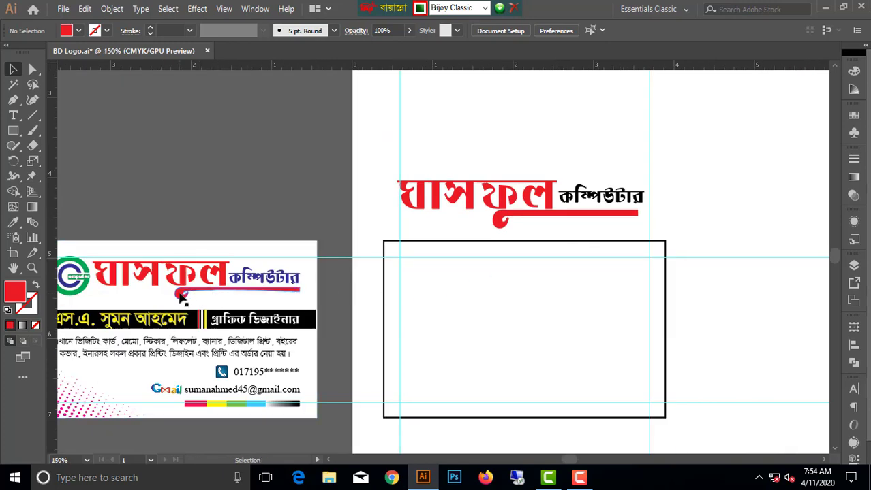
{"action": "scroll", "coordinate": [599, 225], "scroll_direction": "up", "scroll_amount": 2}
{"action": "scroll", "coordinate": [595, 226], "scroll_direction": "up", "scroll_amount": 1}
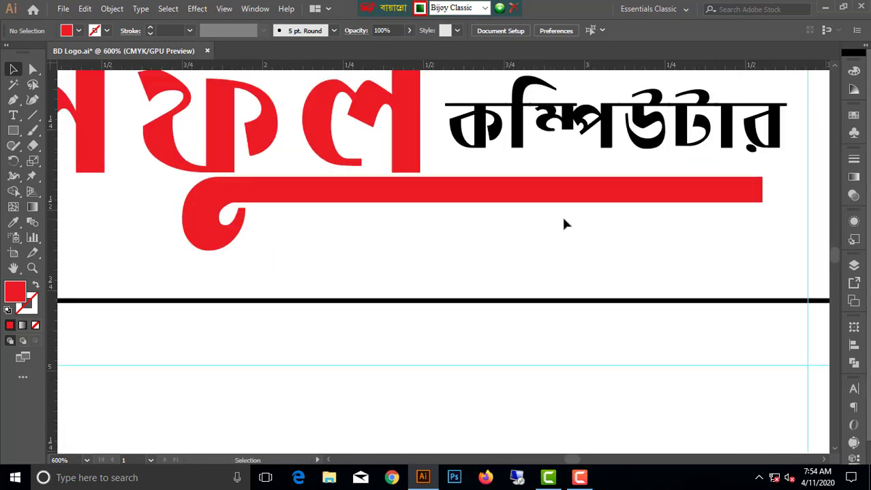
{"action": "left_click", "coordinate": [12, 100]}
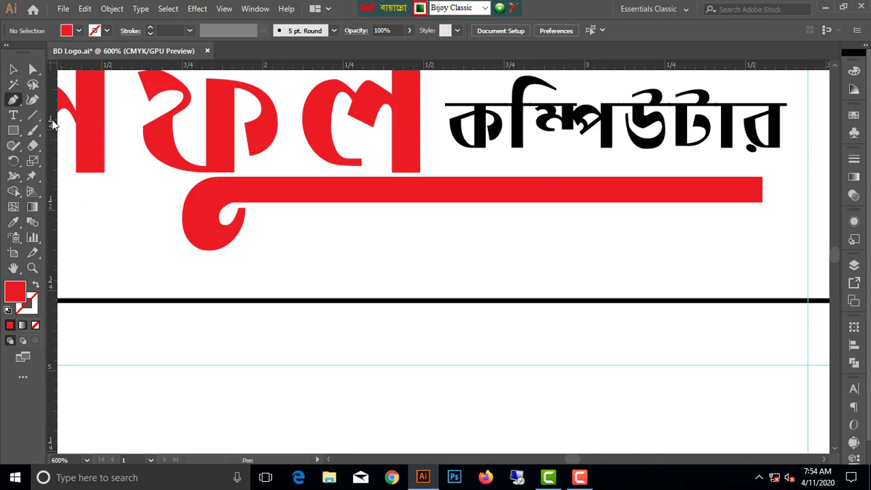
{"action": "left_click", "coordinate": [232, 207]}
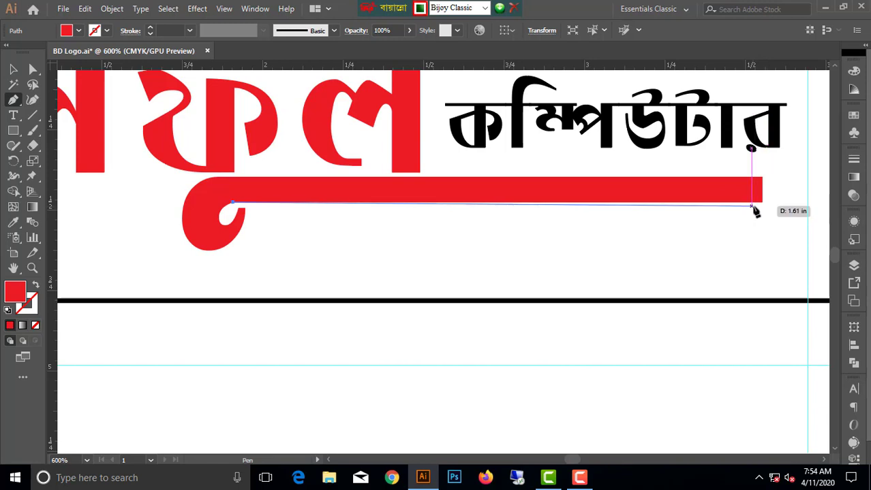
{"action": "left_click", "coordinate": [762, 202]}
{"action": "scroll", "coordinate": [804, 212], "scroll_direction": "right", "scroll_amount": 3}
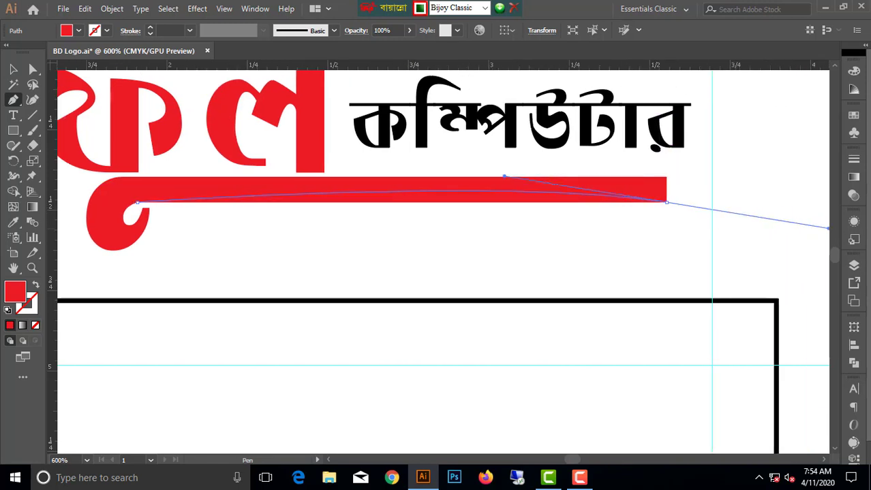
{"action": "scroll", "coordinate": [803, 211], "scroll_direction": "right", "scroll_amount": 6}
{"action": "left_click", "coordinate": [802, 220]}
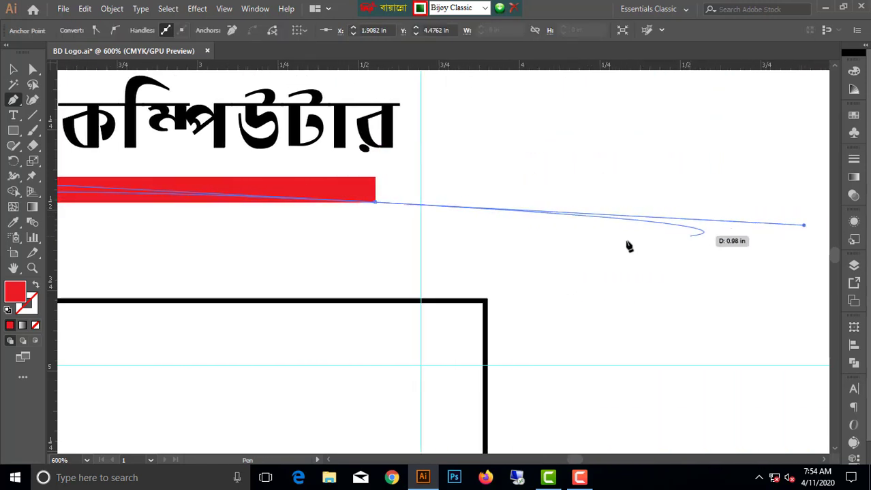
{"action": "scroll", "coordinate": [518, 267], "scroll_direction": "down", "scroll_amount": 3}
{"action": "left_click_drag", "start_coordinate": [549, 253], "coordinate": [527, 263]}
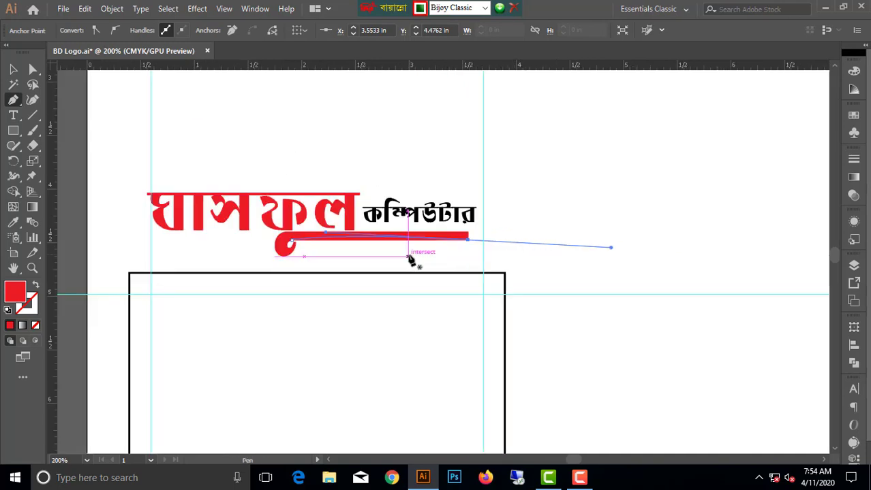
{"action": "left_click", "coordinate": [14, 70]}
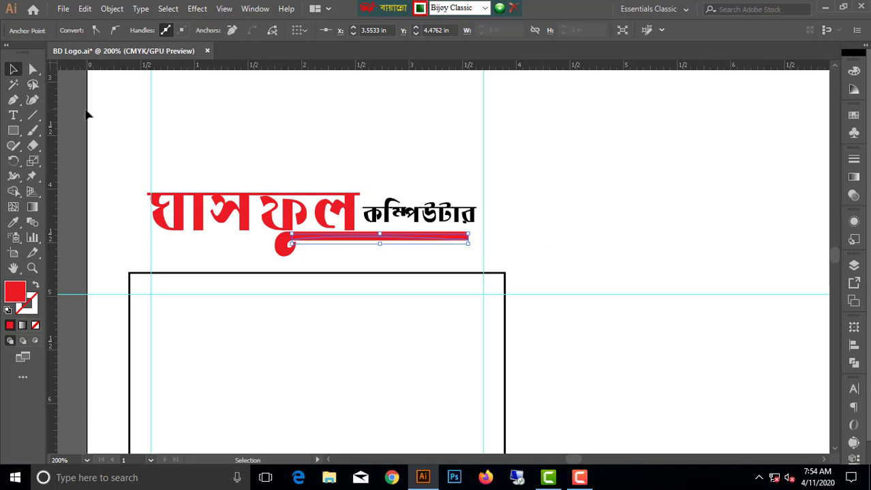
- Reselect the curved line and nudge it to fit the bar's lower edge
{"action": "left_click", "coordinate": [88, 116]}
{"action": "scroll", "coordinate": [334, 244], "scroll_direction": "up", "scroll_amount": 2}
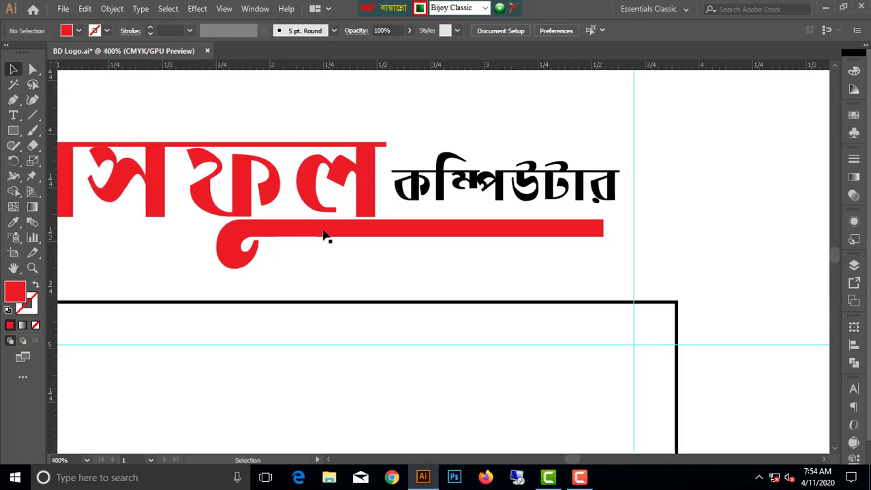
{"action": "left_click", "coordinate": [322, 235]}
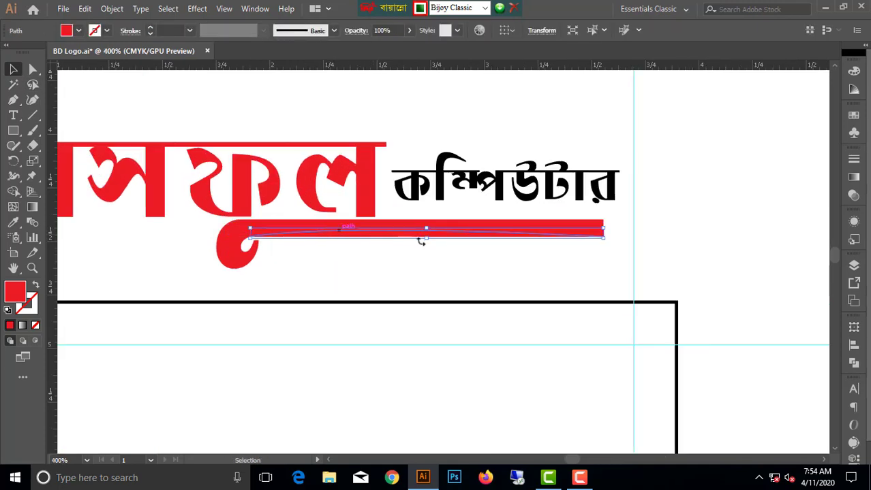
{"action": "scroll", "coordinate": [388, 247], "scroll_direction": "up", "scroll_amount": 1}
{"action": "scroll", "coordinate": [389, 246], "scroll_direction": "up", "scroll_amount": 1}
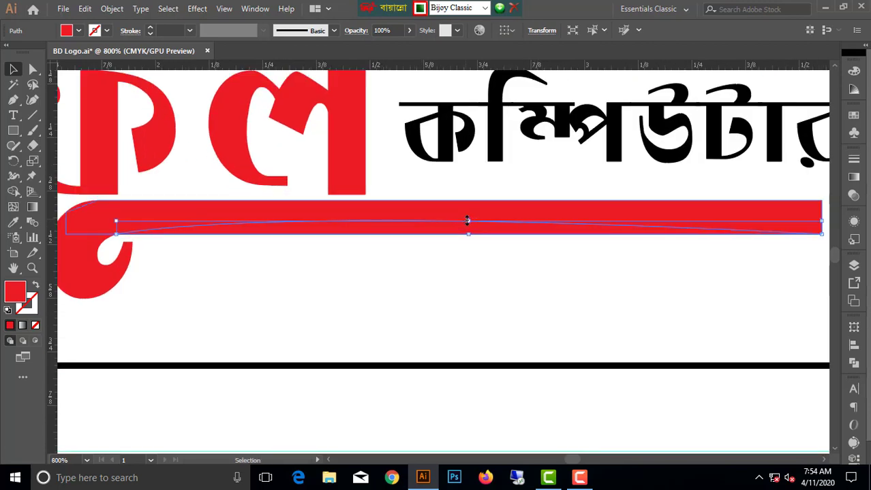
{"action": "left_click_drag", "start_coordinate": [468, 220], "coordinate": [469, 217]}
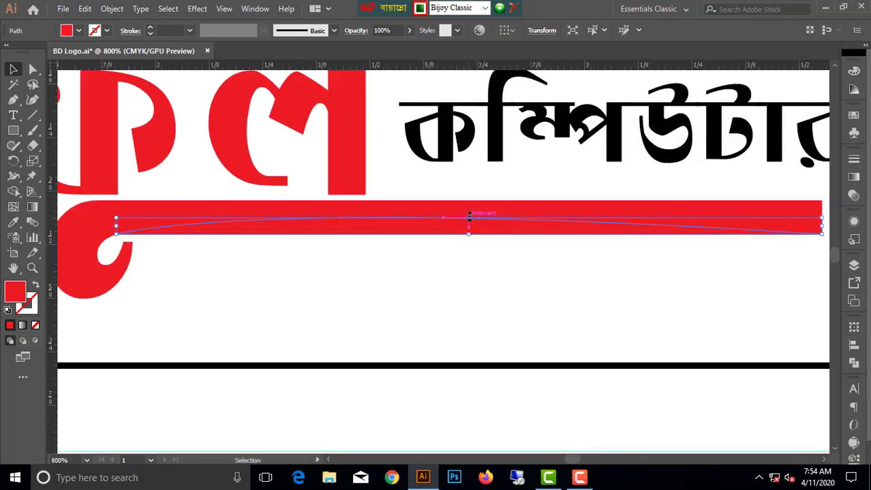
{"action": "scroll", "coordinate": [463, 281], "scroll_direction": "down", "scroll_amount": 1}
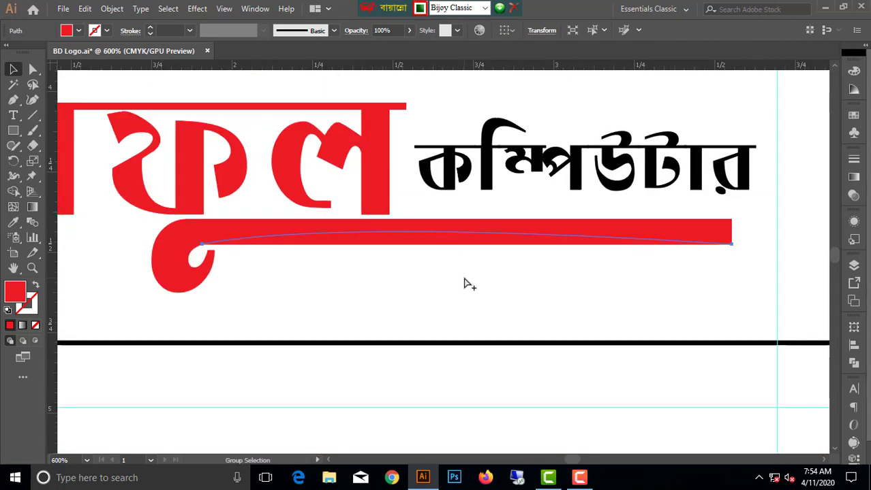
- Fill the curved path with black to form a swoosh
{"action": "left_click", "coordinate": [78, 30]}
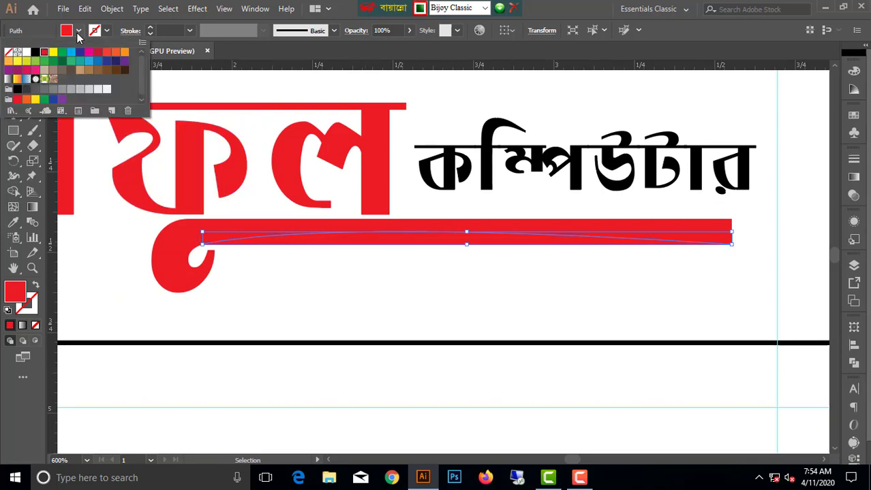
{"action": "left_click", "coordinate": [35, 52]}
{"action": "left_click", "coordinate": [374, 293]}
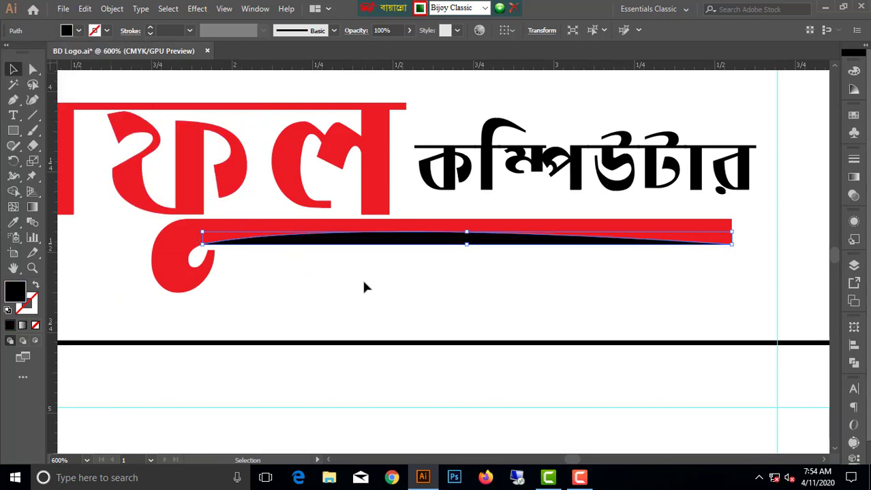
{"action": "left_click", "coordinate": [362, 277]}
{"action": "scroll", "coordinate": [393, 278], "scroll_direction": "down", "scroll_amount": 1}
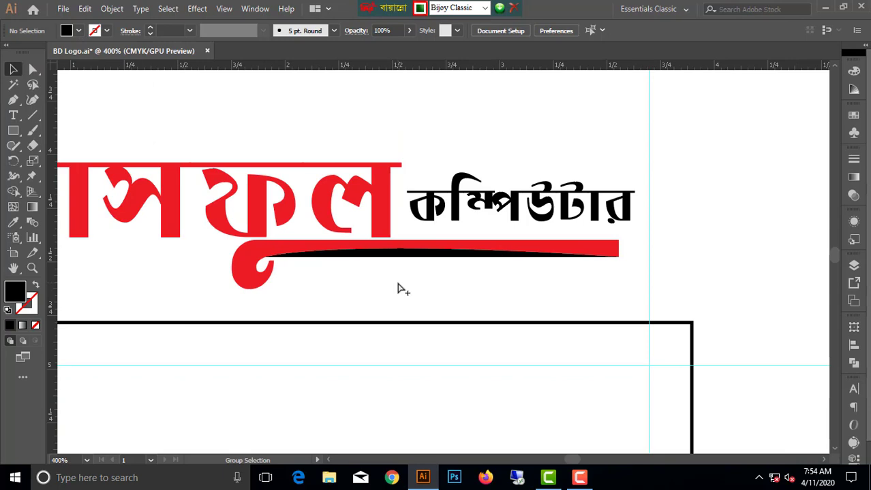
{"action": "scroll", "coordinate": [397, 286], "scroll_direction": "up", "scroll_amount": 1}
- Drag the swoosh's curve handle with Direct Selection to deepen its arc
{"action": "left_click", "coordinate": [440, 242]}
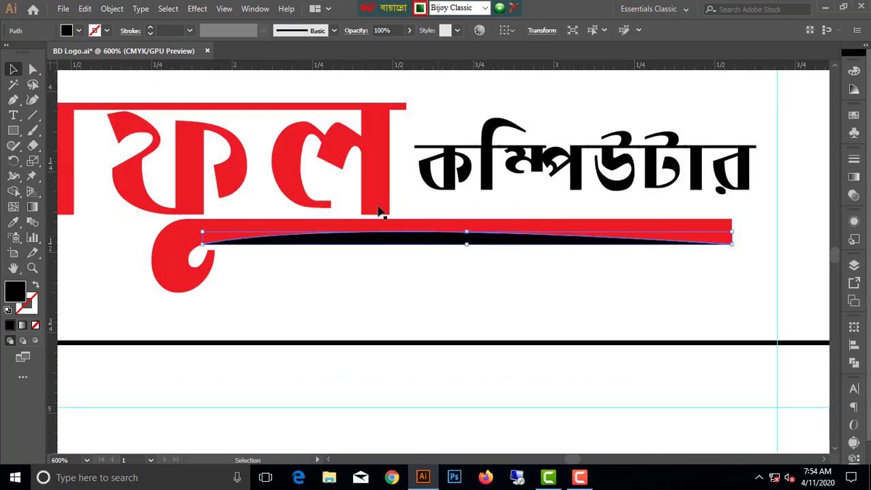
{"action": "left_click", "coordinate": [33, 70]}
{"action": "left_click", "coordinate": [439, 263]}
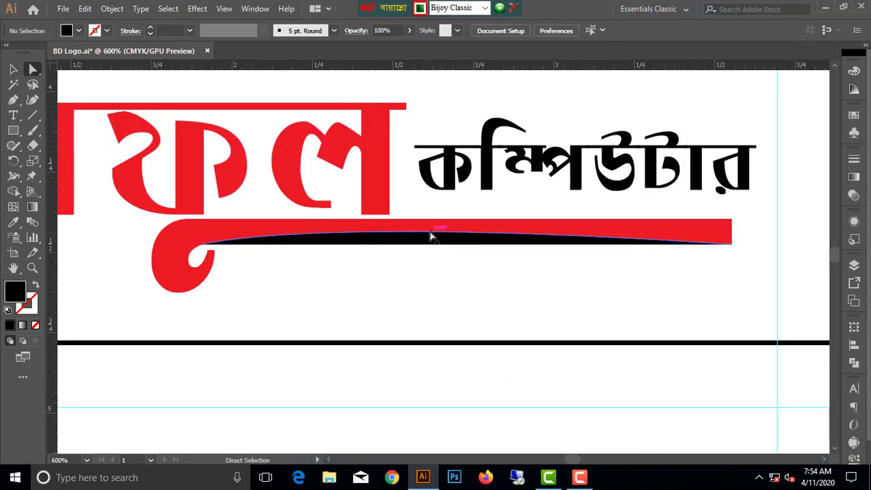
{"action": "left_click", "coordinate": [428, 239]}
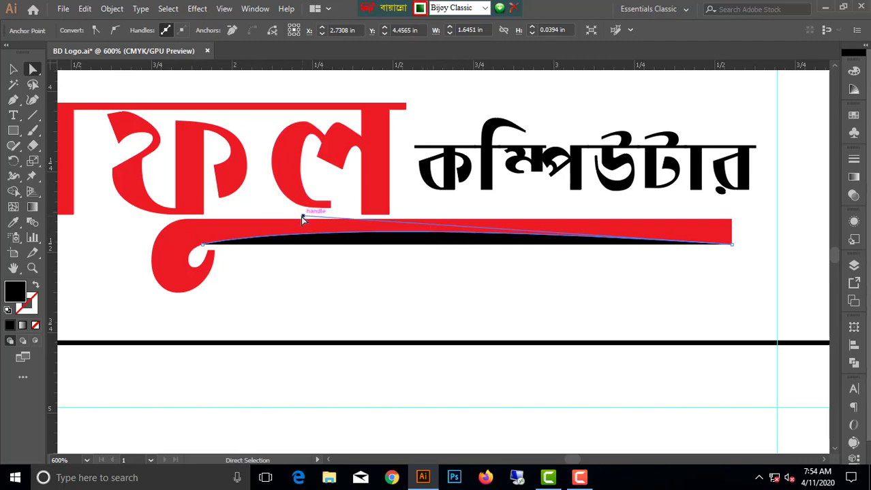
{"action": "mouse_move", "coordinate": [300, 216]}
{"action": "left_mouse_down"}
{"action": "mouse_move", "coordinate": [433, 206]}
{"action": "mouse_move", "coordinate": [389, 203]}
{"action": "left_mouse_up"}
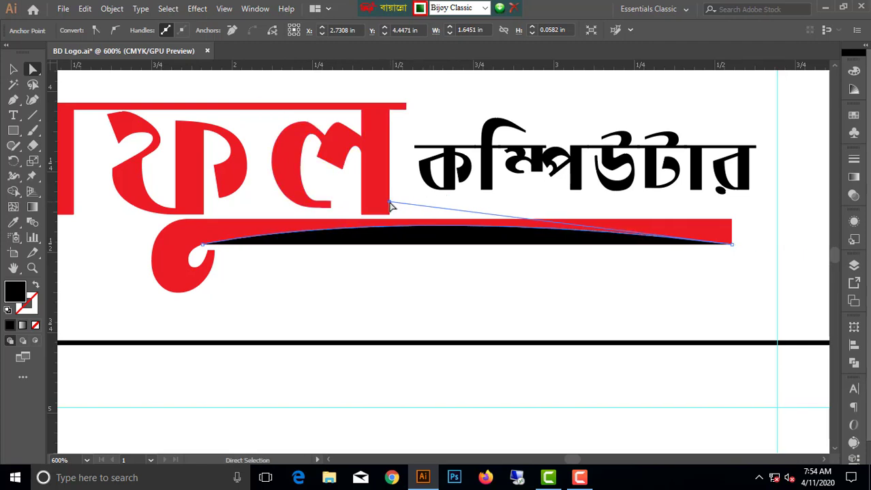
{"action": "left_click", "coordinate": [422, 276]}
{"action": "scroll", "coordinate": [435, 276], "scroll_direction": "down", "scroll_amount": 2, "text": "alt"}
{"action": "key", "text": "ctrl"}
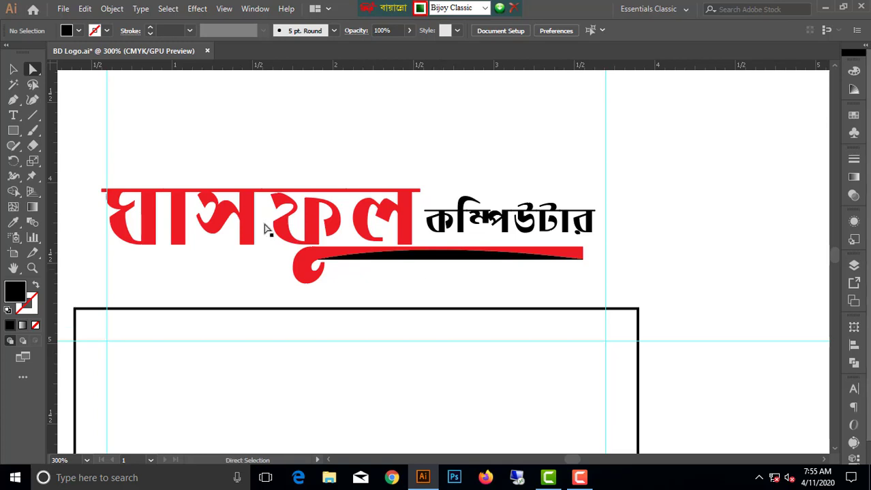
- Try deleting the black swoosh with the Shape Builder, then undo it
{"action": "left_click", "coordinate": [358, 256]}
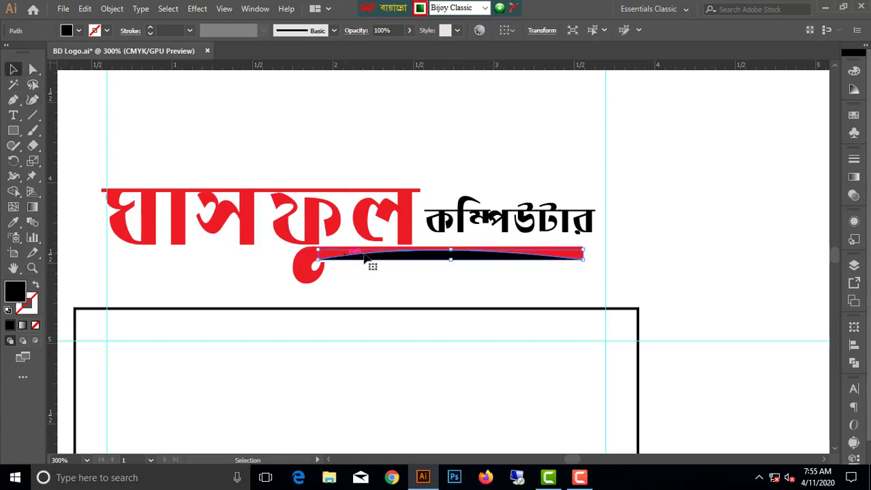
{"action": "left_click", "coordinate": [299, 270], "text": "shift"}
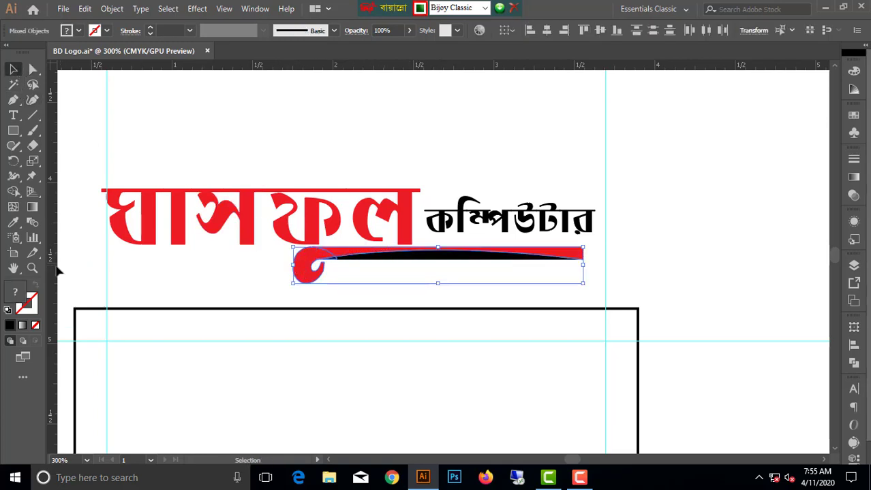
{"action": "left_click", "coordinate": [13, 192]}
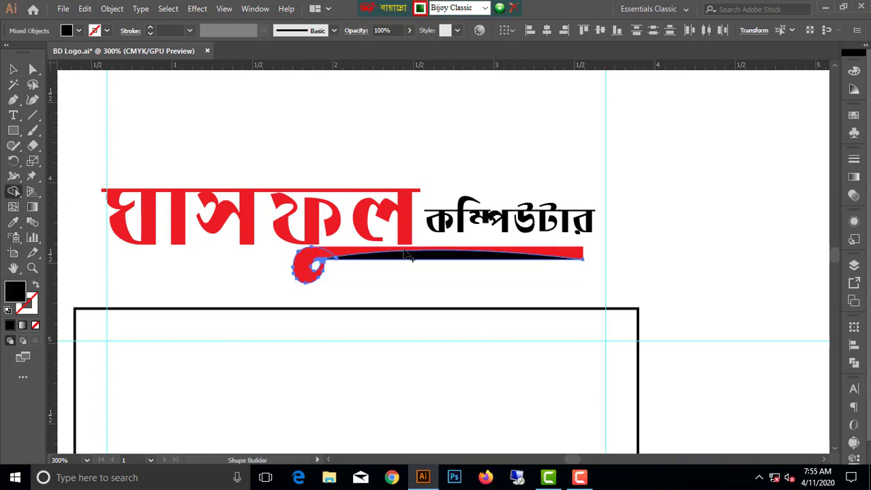
{"action": "left_click", "coordinate": [424, 256], "text": "alt"}
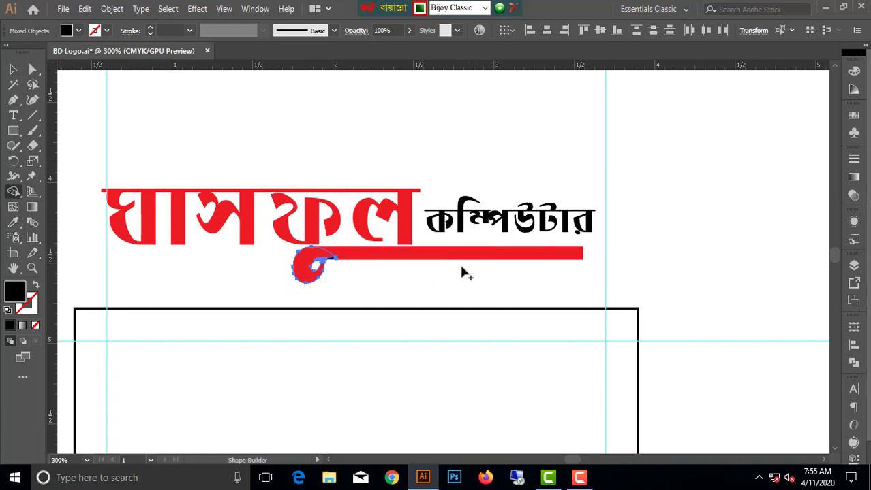
{"action": "key", "text": "ctrl+z"}
{"action": "left_click", "coordinate": [12, 70]}
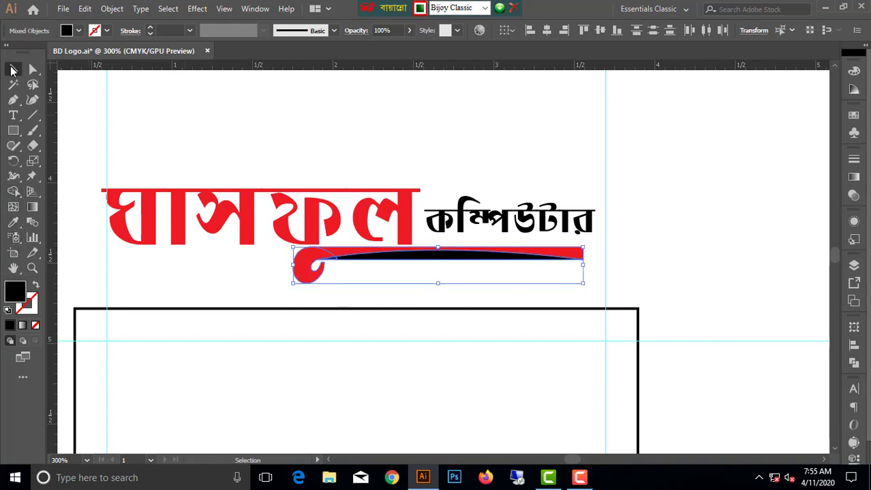
{"action": "scroll", "coordinate": [444, 304], "scroll_direction": "up", "scroll_amount": 2}
{"action": "scroll", "coordinate": [419, 222], "scroll_direction": "up", "scroll_amount": 2}
{"action": "scroll", "coordinate": [424, 226], "scroll_direction": "up", "scroll_amount": 1}
{"action": "scroll", "coordinate": [431, 218], "scroll_direction": "down", "scroll_amount": 3}
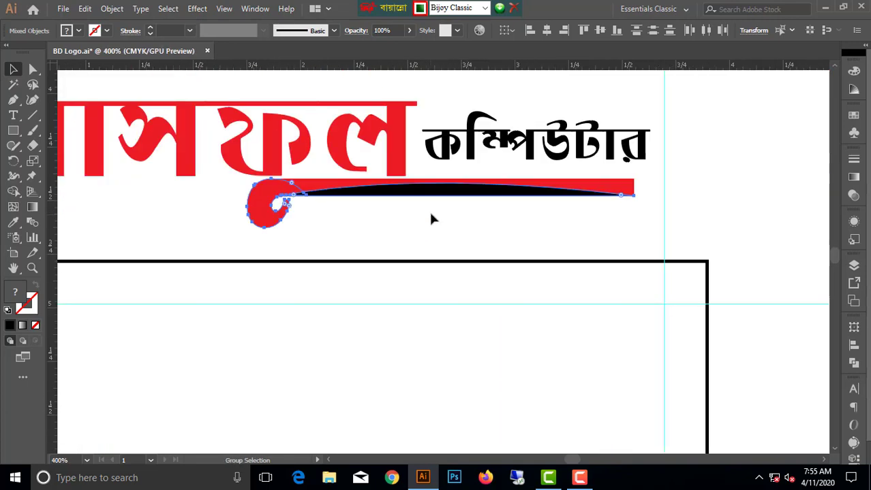
{"action": "left_click", "coordinate": [617, 225]}
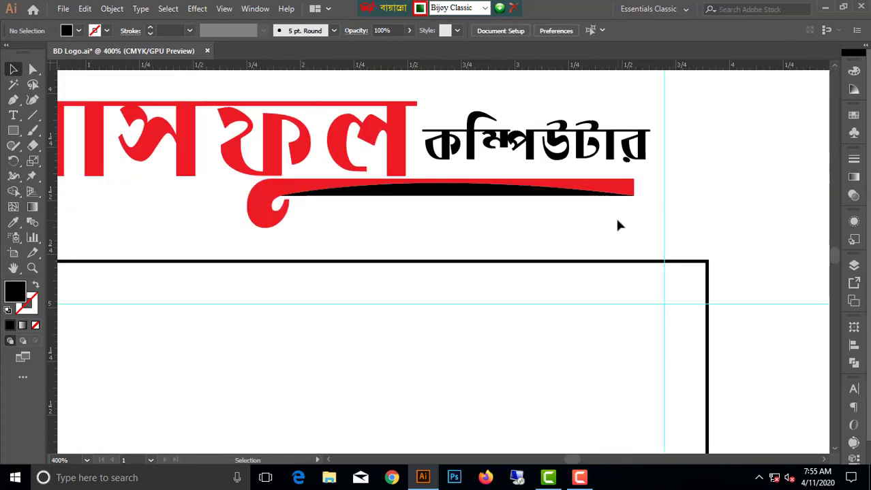
- Select the red bar and swoosh and delete the black crescent with Shape Builder
{"action": "left_click_drag", "start_coordinate": [618, 224], "coordinate": [528, 192]}
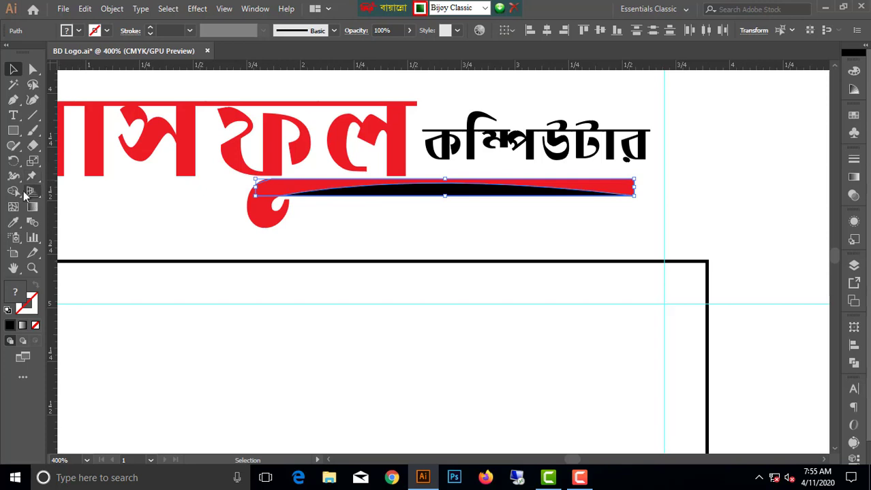
{"action": "key", "text": "shift+m"}
{"action": "left_click", "coordinate": [432, 193], "text": "alt"}
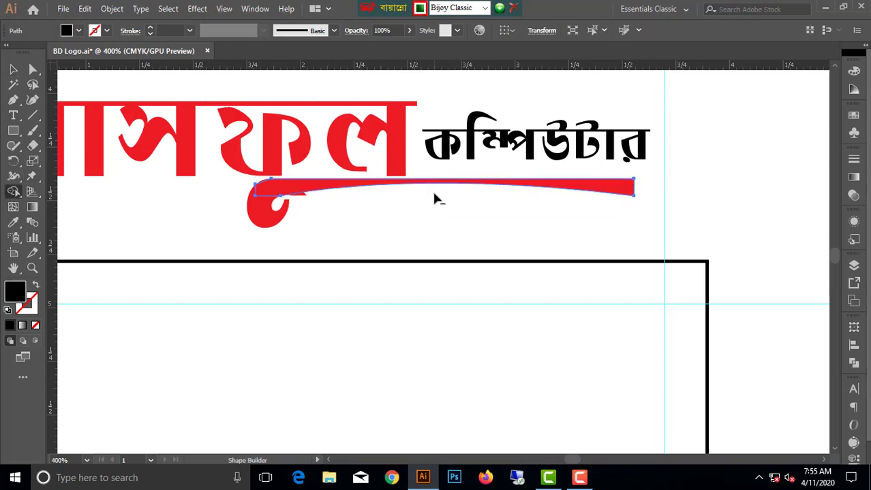
{"action": "scroll", "coordinate": [302, 203], "scroll_direction": "up", "scroll_amount": 3}
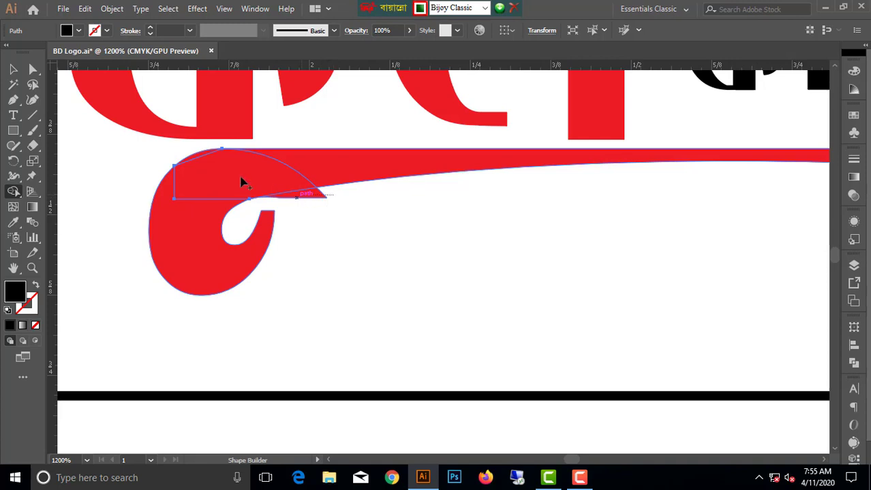
{"action": "key", "text": "v"}
- Remove the small red sliver beside the hook with the Shape Builder
{"action": "left_click", "coordinate": [177, 227], "text": "shift"}
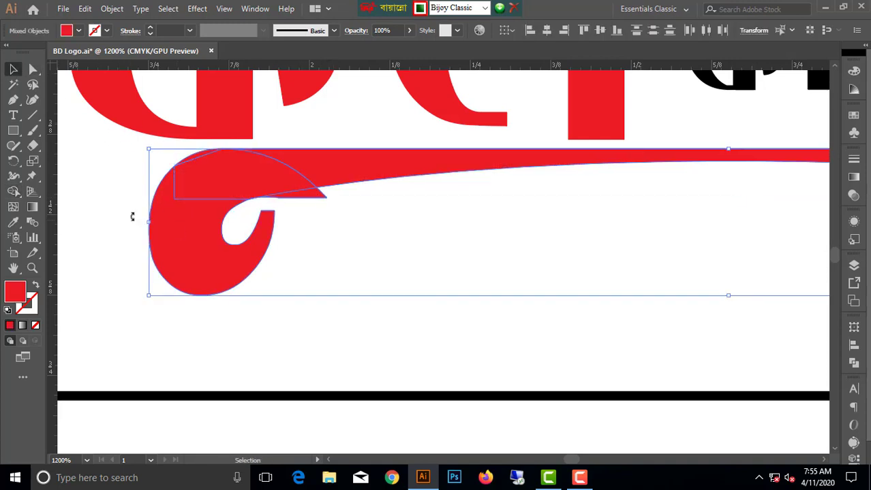
{"action": "left_click", "coordinate": [13, 191]}
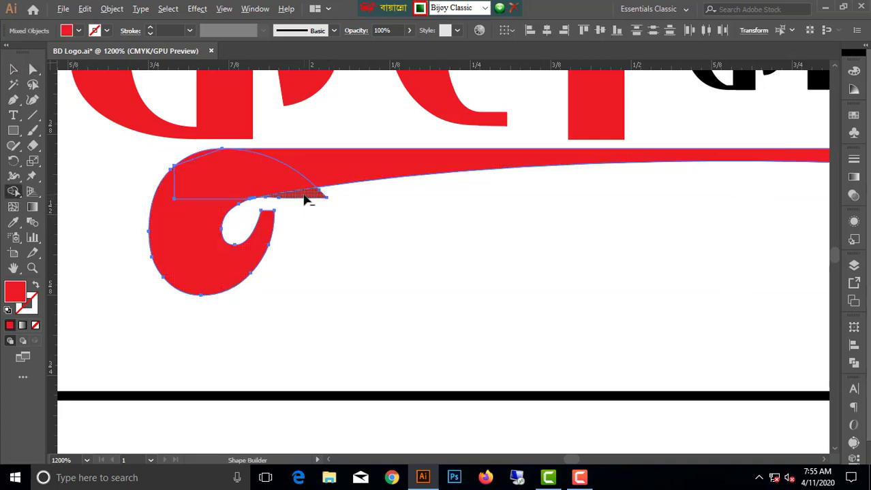
{"action": "left_click", "coordinate": [304, 197], "text": "alt"}
{"action": "left_click", "coordinate": [13, 69]}
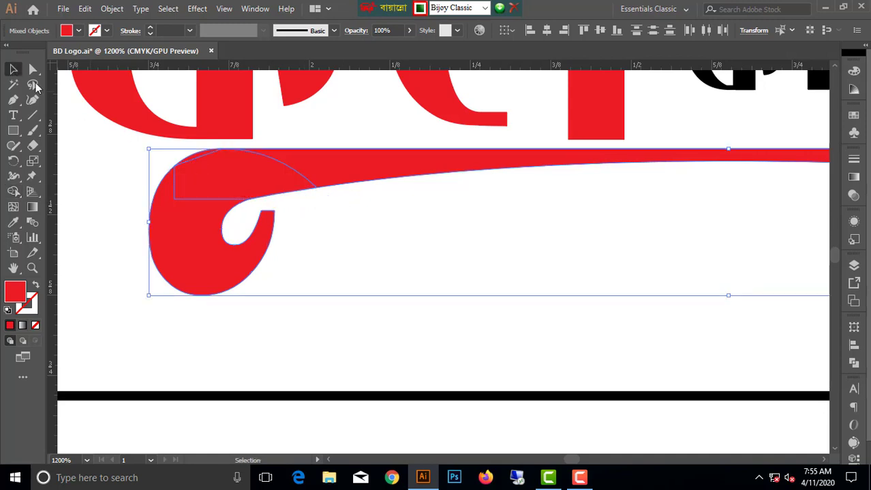
{"action": "left_click", "coordinate": [364, 217]}
{"action": "scroll", "coordinate": [504, 260], "scroll_direction": "down", "scroll_amount": 3}
- Unite the red hook and tapering bar with Pathfinder Unite, then view the reference card
{"action": "left_click", "coordinate": [371, 243]}
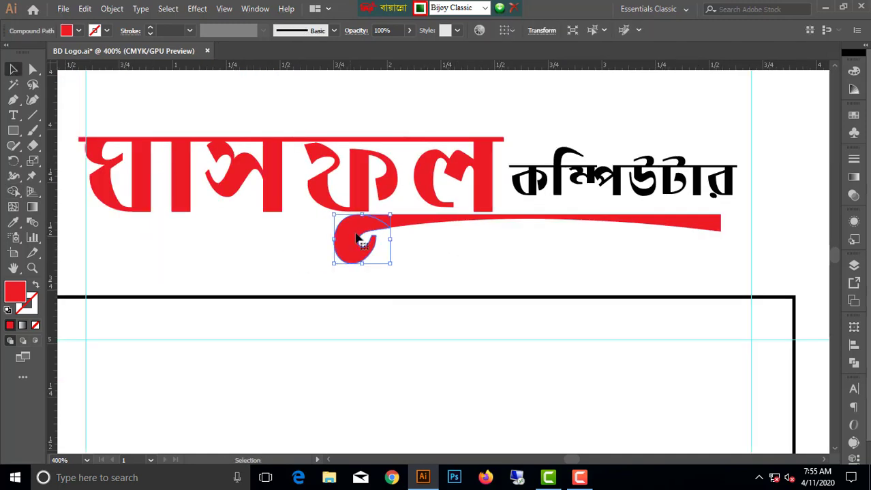
{"action": "left_click", "coordinate": [416, 226], "text": "shift"}
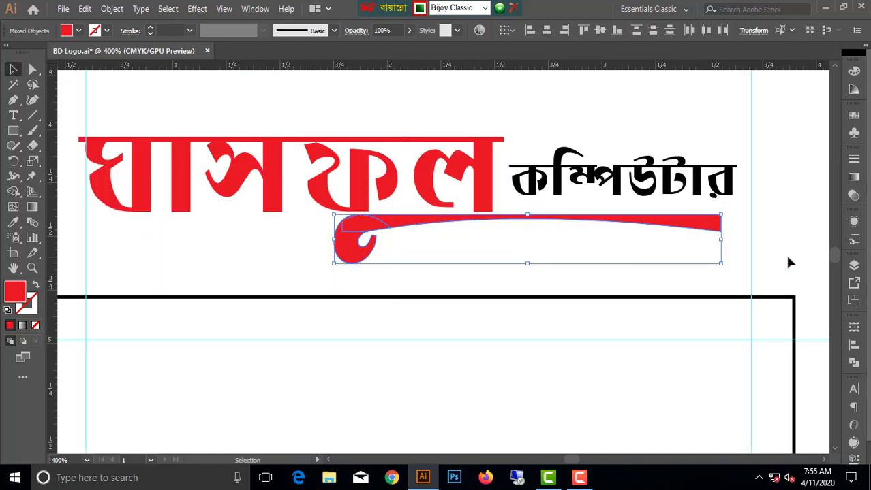
{"action": "left_click", "coordinate": [854, 364]}
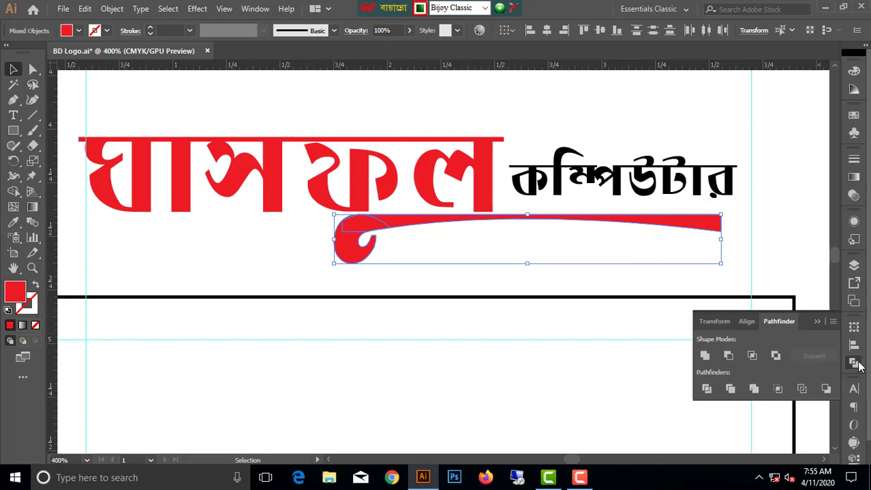
{"action": "left_click", "coordinate": [705, 355]}
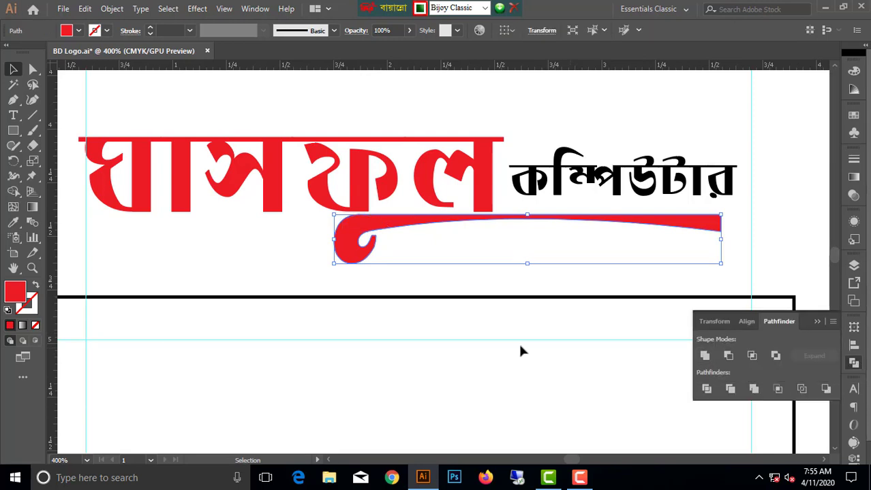
{"action": "left_click", "coordinate": [482, 340]}
{"action": "scroll", "coordinate": [520, 256], "scroll_direction": "down", "scroll_amount": 3}
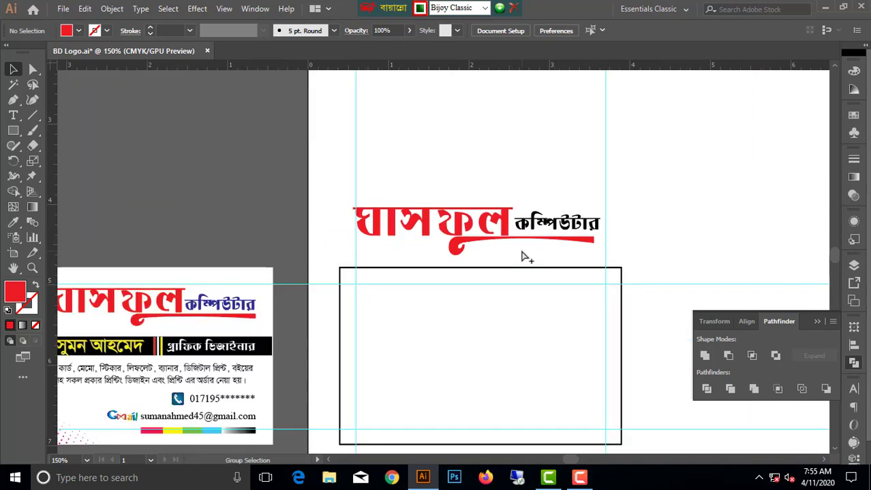
{"action": "scroll", "coordinate": [538, 269], "scroll_direction": "up", "scroll_amount": 1}
{"action": "scroll", "coordinate": [525, 267], "scroll_direction": "up", "scroll_amount": 1}
{"action": "scroll", "coordinate": [524, 262], "scroll_direction": "down", "scroll_amount": 1}
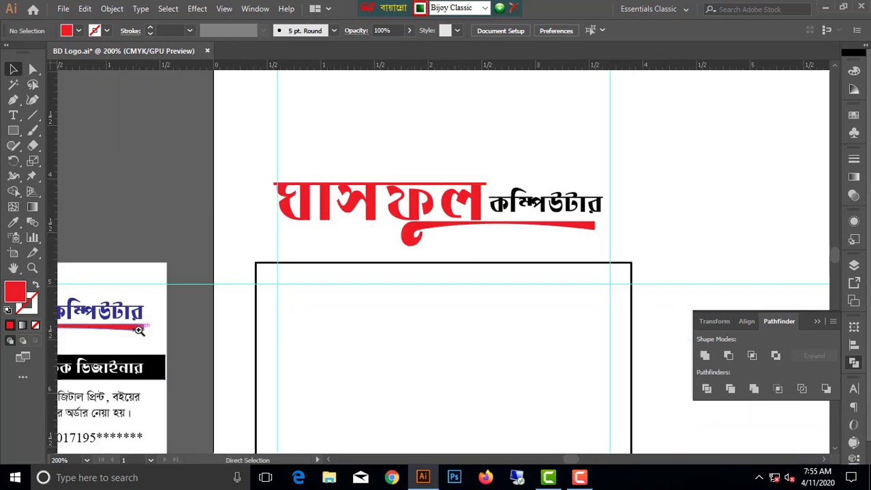
{"action": "mouse_move", "coordinate": [183, 337]}
{"action": "left_mouse_down"}
{"action": "mouse_move", "coordinate": [344, 262]}
{"action": "mouse_move", "coordinate": [213, 314]}
{"action": "left_mouse_up"}
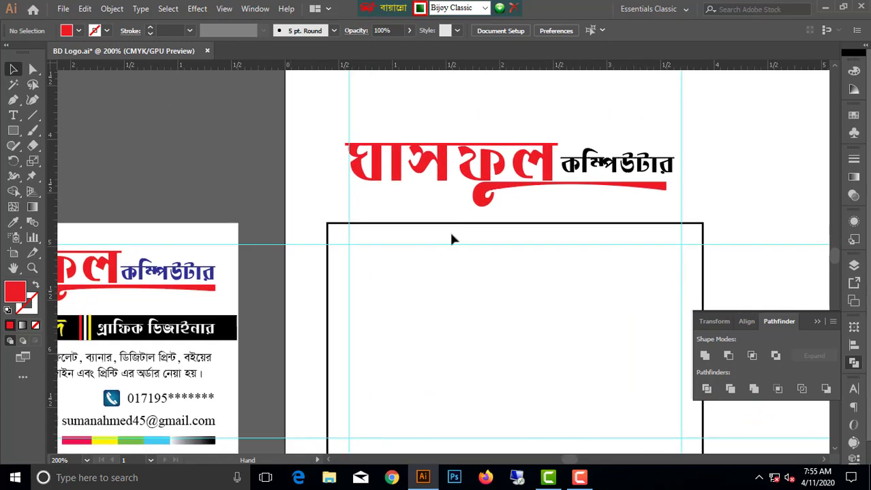
- Recolour the কম্পিউটার text blue
{"action": "left_click", "coordinate": [598, 173]}
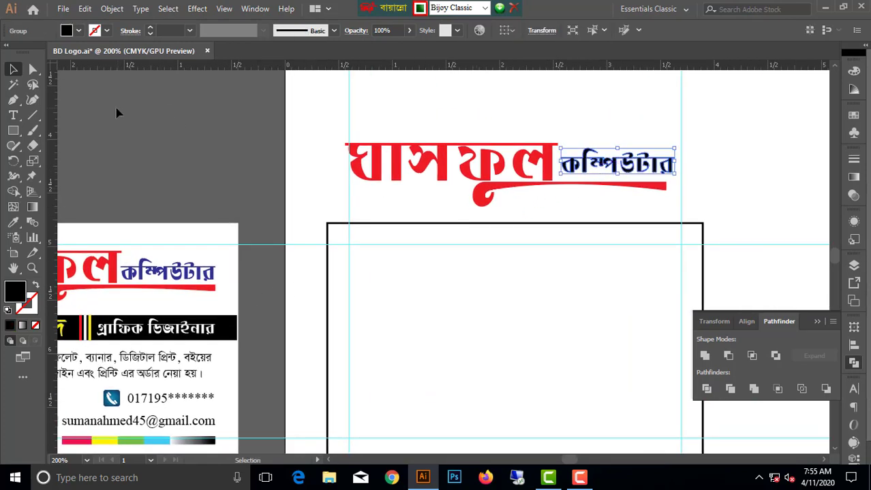
{"action": "left_click", "coordinate": [107, 30]}
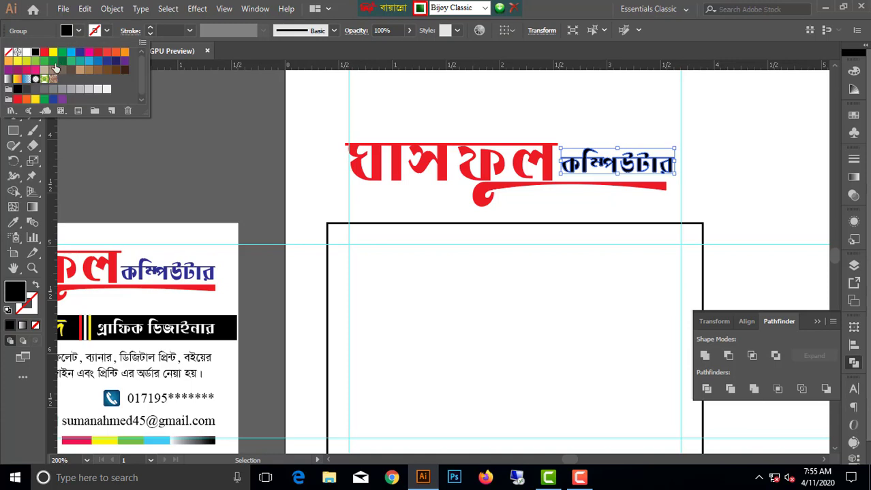
{"action": "left_click", "coordinate": [79, 53]}
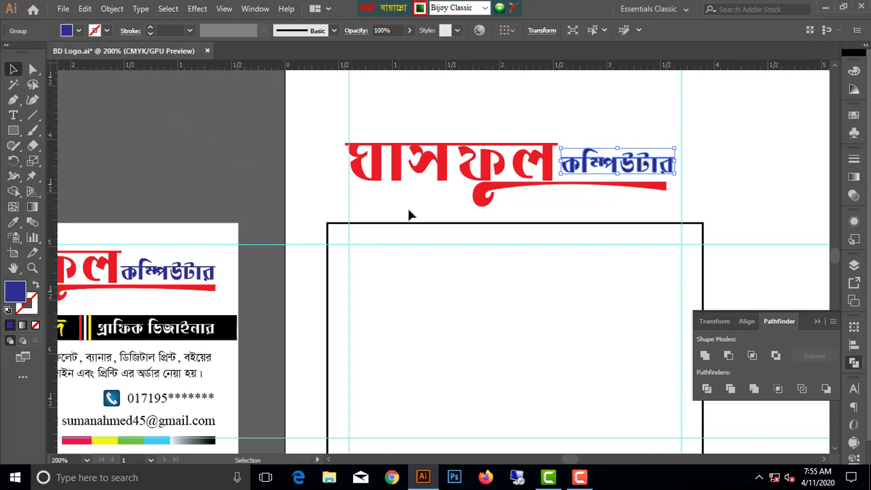
{"action": "left_click", "coordinate": [541, 208]}
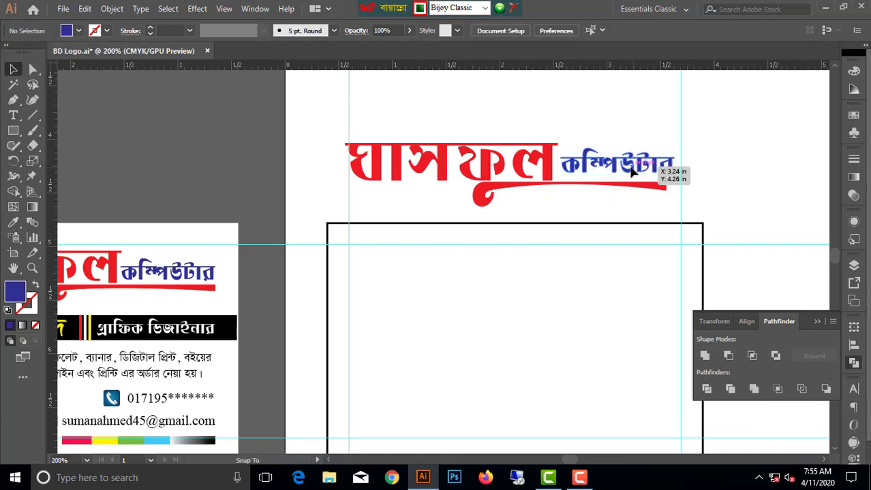
- Nudge the কম্পিউটার text slightly lower
{"action": "left_click", "coordinate": [627, 173]}
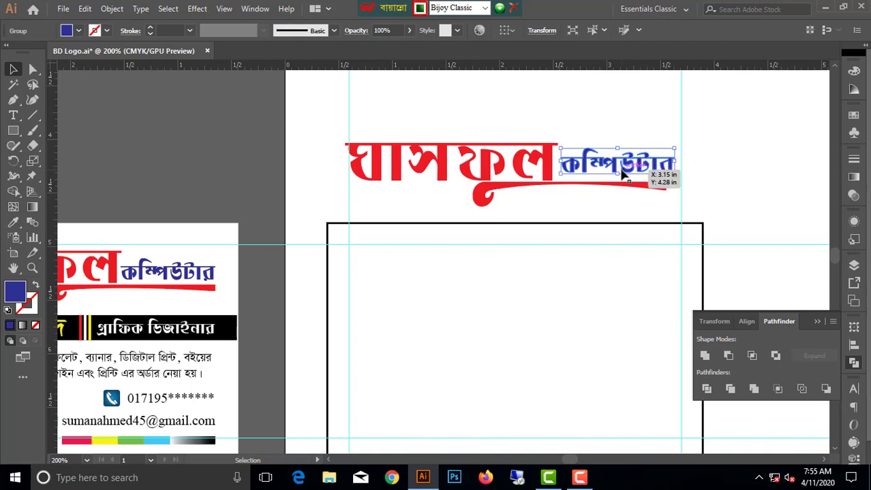
{"action": "key", "text": "Down"}
{"action": "key", "text": "Down"}
{"action": "key", "text": "Down"}
{"action": "key", "text": "Down"}
{"action": "left_click_drag", "start_coordinate": [621, 175], "coordinate": [620, 172]}
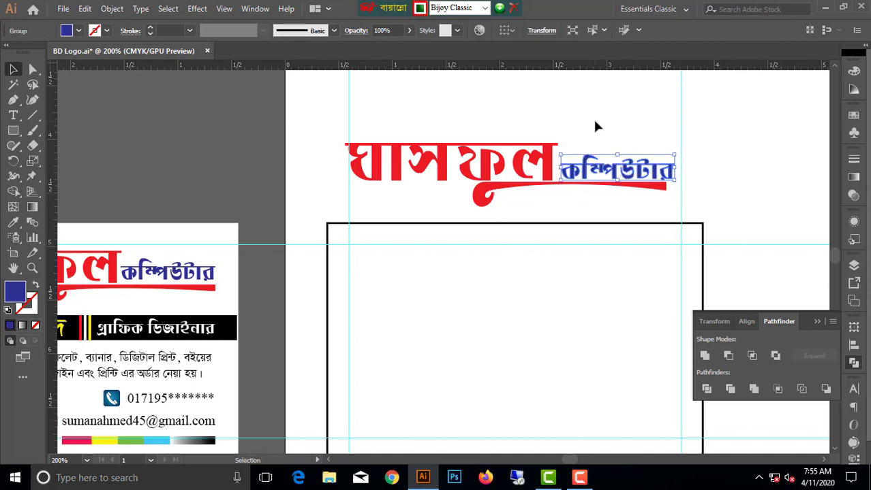
{"action": "left_click", "coordinate": [594, 124]}
{"action": "left_click", "coordinate": [615, 173]}
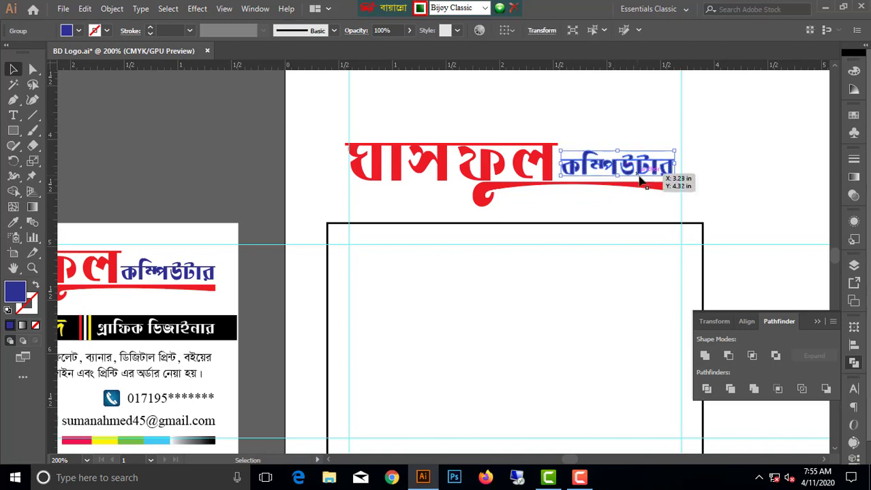
- Stretch the red swoosh to about 1.85 in so it reaches past কম্পিউটার's end
{"action": "left_click", "coordinate": [634, 185]}
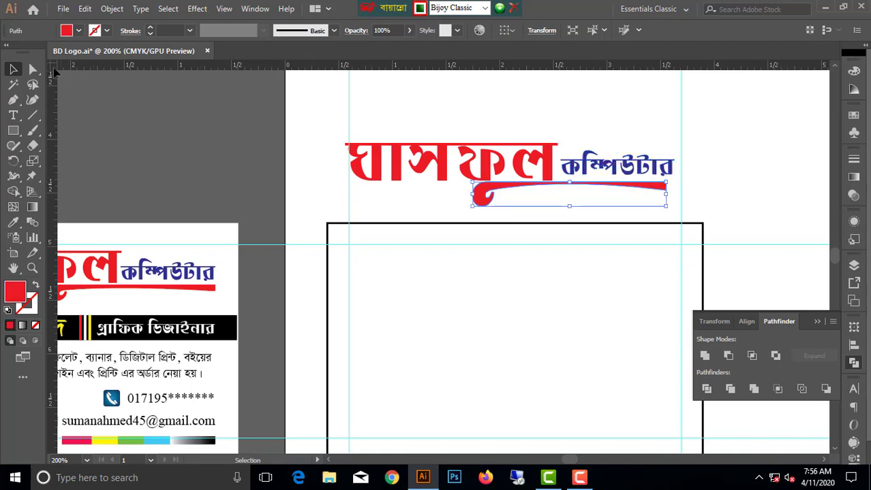
{"action": "left_click", "coordinate": [35, 69]}
{"action": "left_click", "coordinate": [767, 195]}
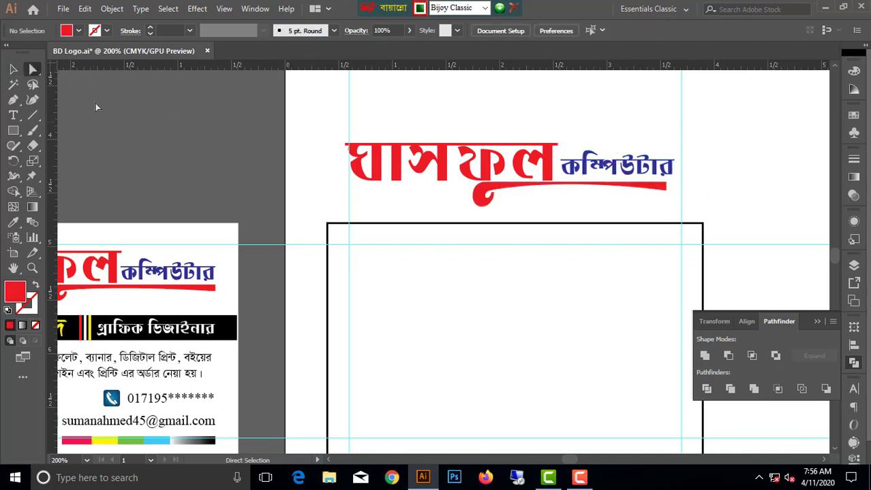
{"action": "left_click", "coordinate": [13, 70]}
{"action": "left_click", "coordinate": [598, 188]}
{"action": "scroll", "coordinate": [667, 197], "scroll_direction": "up", "scroll_amount": 2}
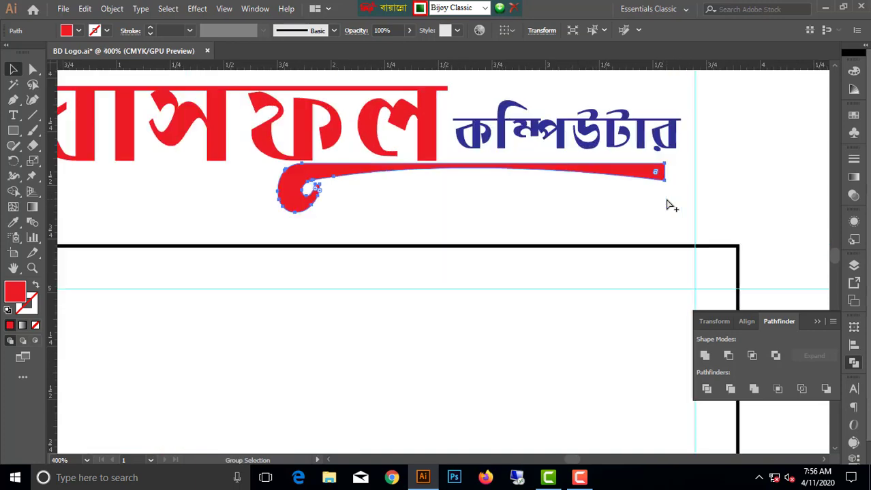
{"action": "left_click_drag", "start_coordinate": [664, 188], "coordinate": [677, 189]}
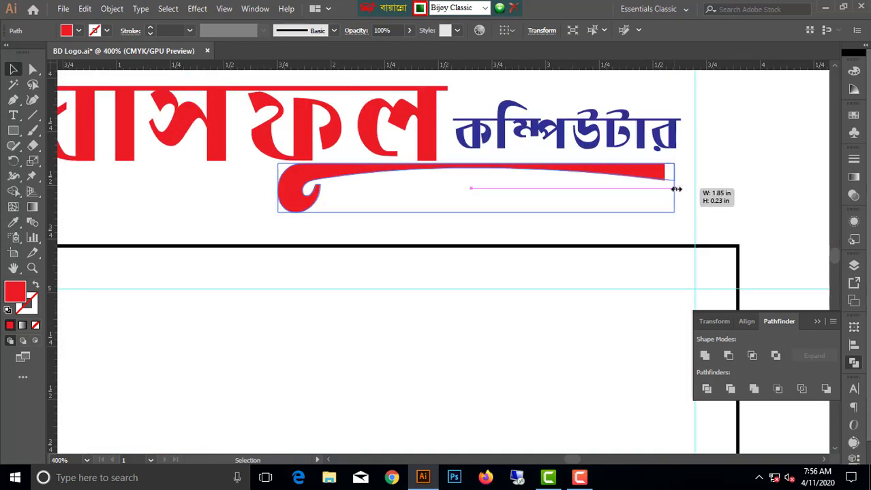
{"action": "left_click", "coordinate": [670, 227]}
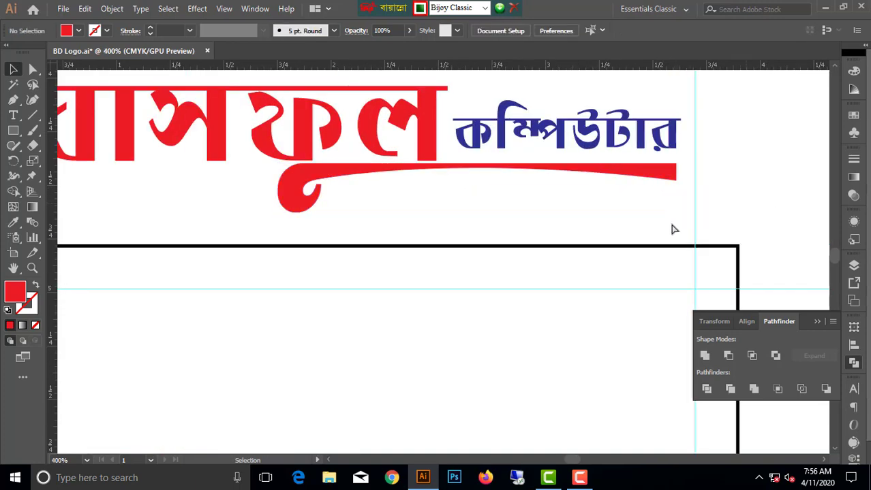
{"action": "scroll", "coordinate": [636, 235], "scroll_direction": "down", "scroll_amount": 3}
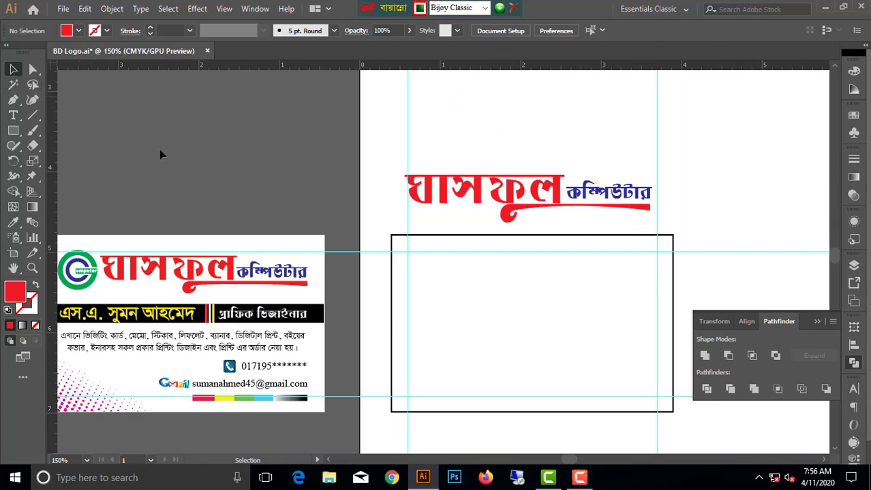
- Move the red title, swoosh and blue কম্পিউটার text into the card's top and group them
{"action": "left_click_drag", "start_coordinate": [373, 148], "coordinate": [681, 224]}
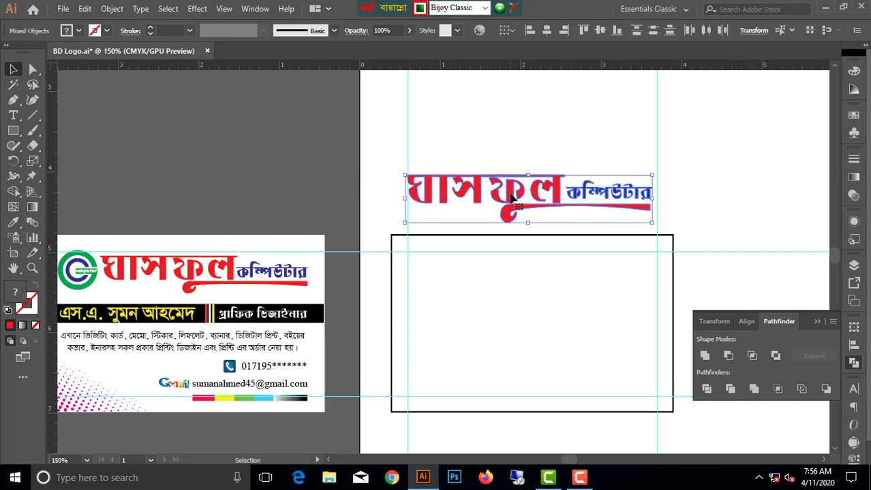
{"action": "mouse_move", "coordinate": [511, 196]}
{"action": "left_mouse_down"}
{"action": "mouse_move", "coordinate": [536, 243]}
{"action": "mouse_move", "coordinate": [523, 274]}
{"action": "left_mouse_up"}
{"action": "key", "text": "ctrl+g"}
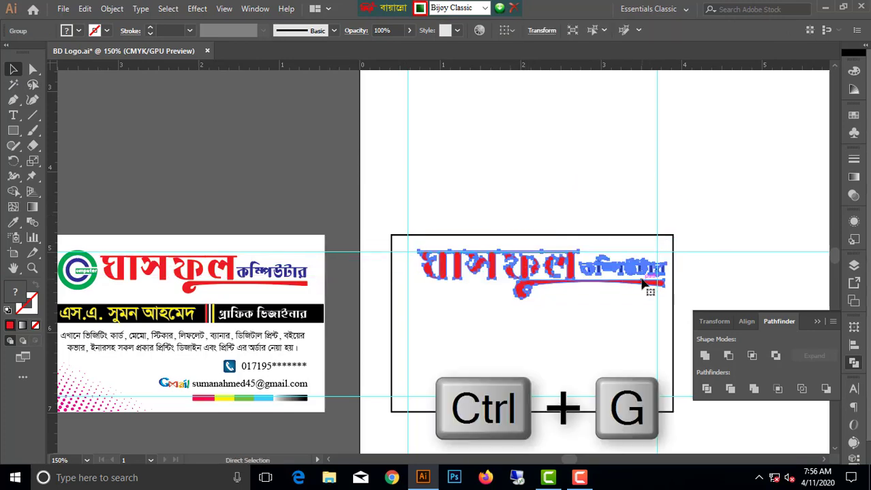
- Scale the title group down from its corners to fit within the margin guides
{"action": "left_click_drag", "start_coordinate": [665, 251], "coordinate": [659, 254]}
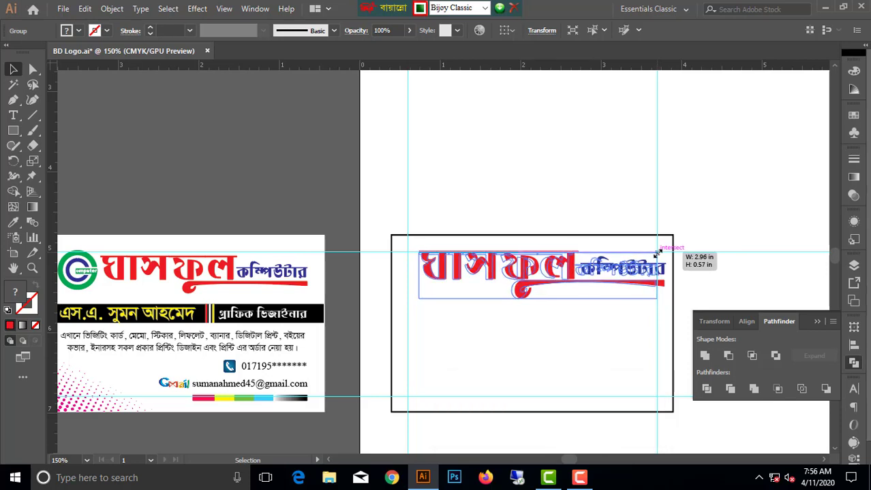
{"action": "left_click_drag", "start_coordinate": [659, 253], "coordinate": [658, 253]}
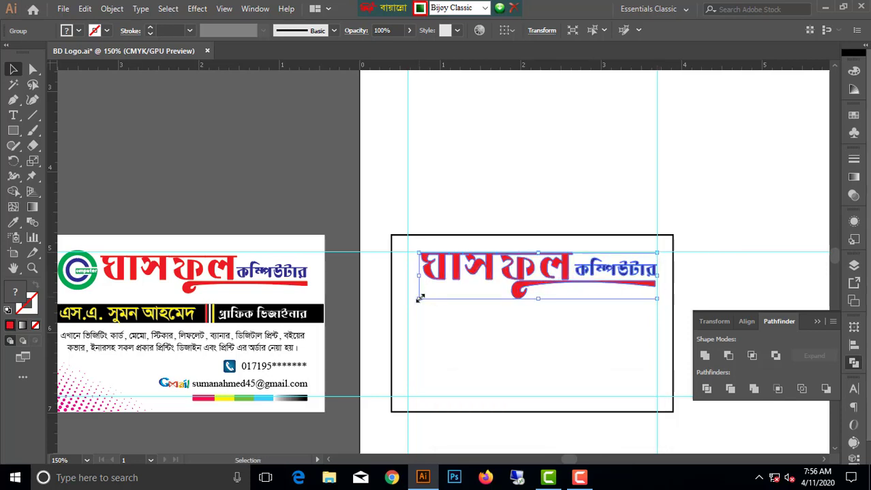
{"action": "left_click_drag", "start_coordinate": [421, 298], "coordinate": [465, 290]}
{"action": "left_click", "coordinate": [465, 325]}
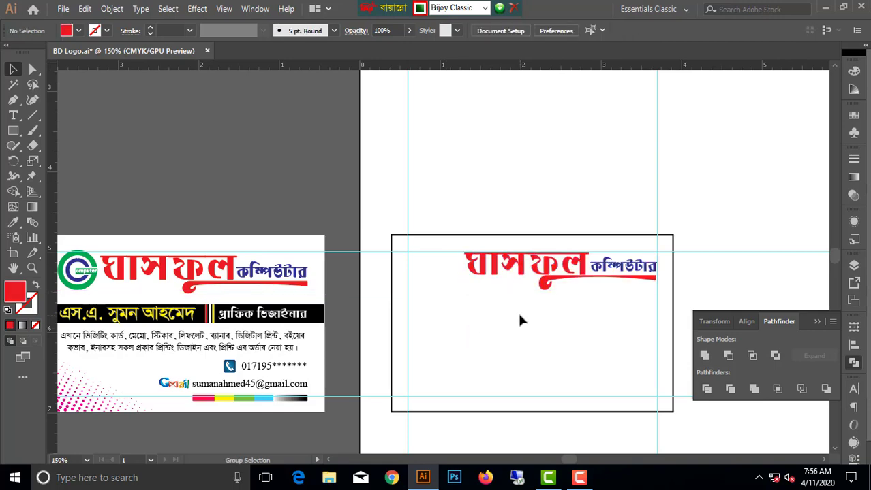
{"action": "scroll", "coordinate": [517, 311], "scroll_direction": "up", "scroll_amount": 3}
{"action": "scroll", "coordinate": [517, 310], "scroll_direction": "down", "scroll_amount": 3}
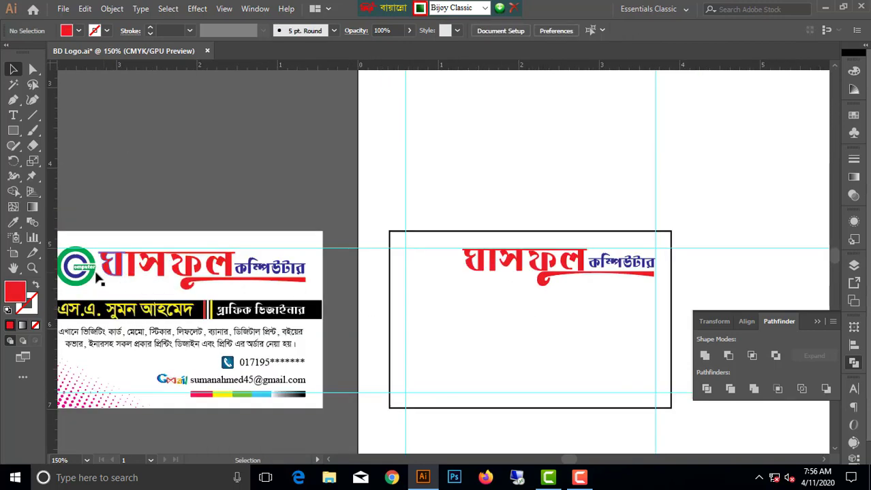
- Copy the reference card's green-and-blue ring emblem left of the title and nudge it into alignment
{"action": "left_click_drag", "start_coordinate": [98, 278], "coordinate": [428, 273]}
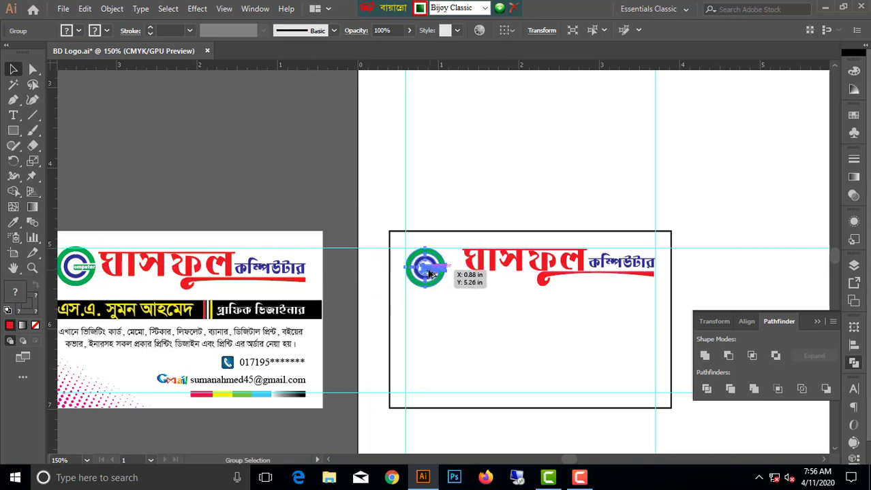
{"action": "scroll", "coordinate": [428, 273], "scroll_direction": "up", "scroll_amount": 3}
{"action": "scroll", "coordinate": [430, 273], "scroll_direction": "up", "scroll_amount": 1}
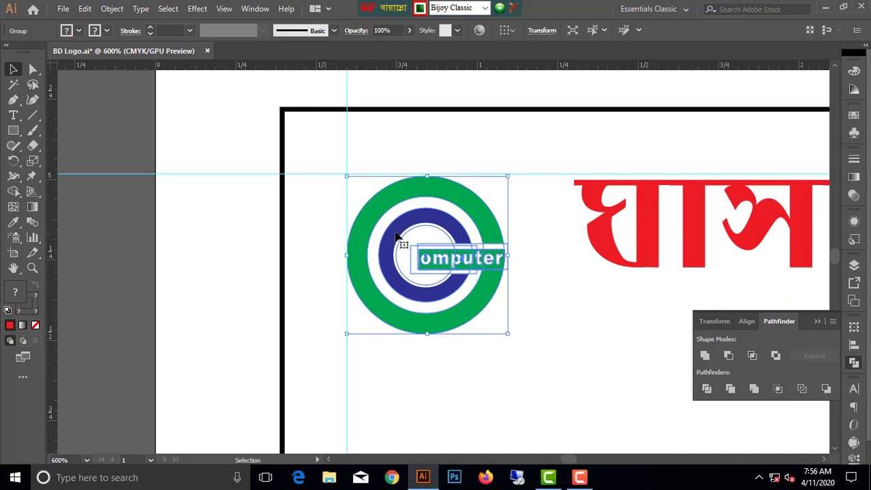
{"action": "left_click_drag", "start_coordinate": [398, 234], "coordinate": [401, 232]}
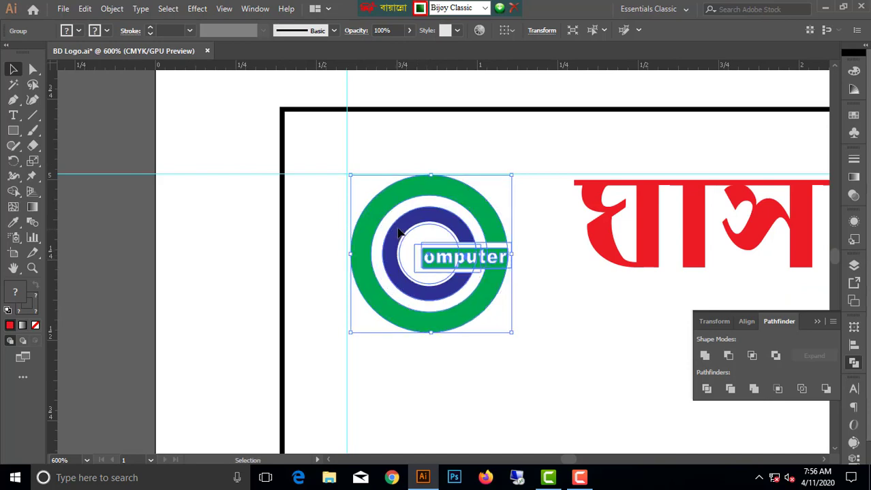
{"action": "scroll", "coordinate": [418, 257], "scroll_direction": "up", "scroll_amount": 3}
{"action": "scroll", "coordinate": [414, 229], "scroll_direction": "down", "scroll_amount": 2}
{"action": "scroll", "coordinate": [424, 245], "scroll_direction": "down", "scroll_amount": 1}
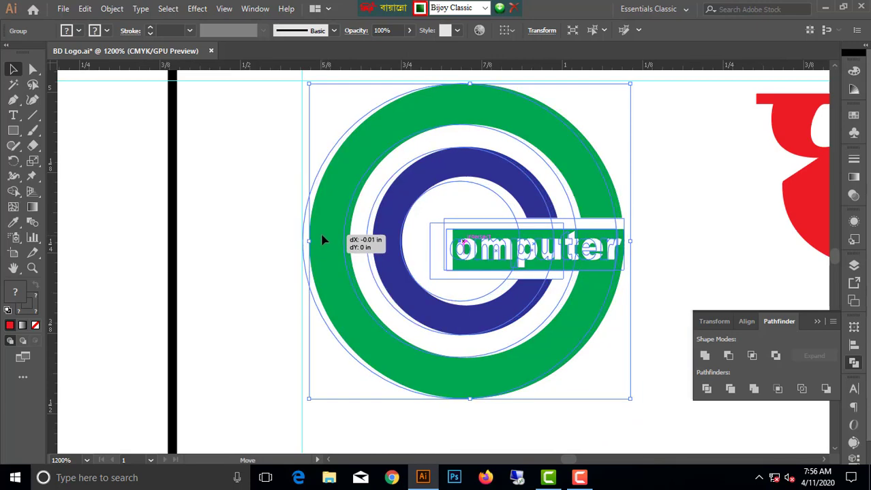
{"action": "left_click_drag", "start_coordinate": [326, 241], "coordinate": [319, 240]}
{"action": "scroll", "coordinate": [485, 82], "scroll_direction": "up", "scroll_amount": 3}
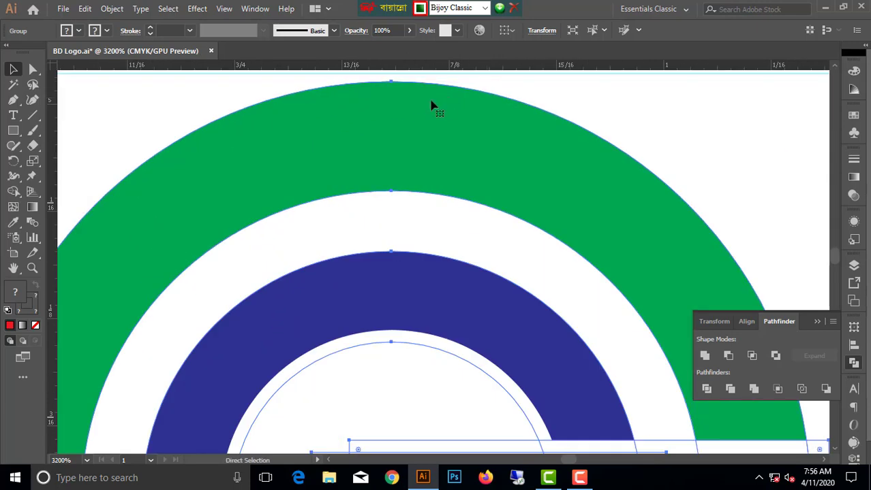
{"action": "left_click_drag", "start_coordinate": [386, 117], "coordinate": [387, 114]}
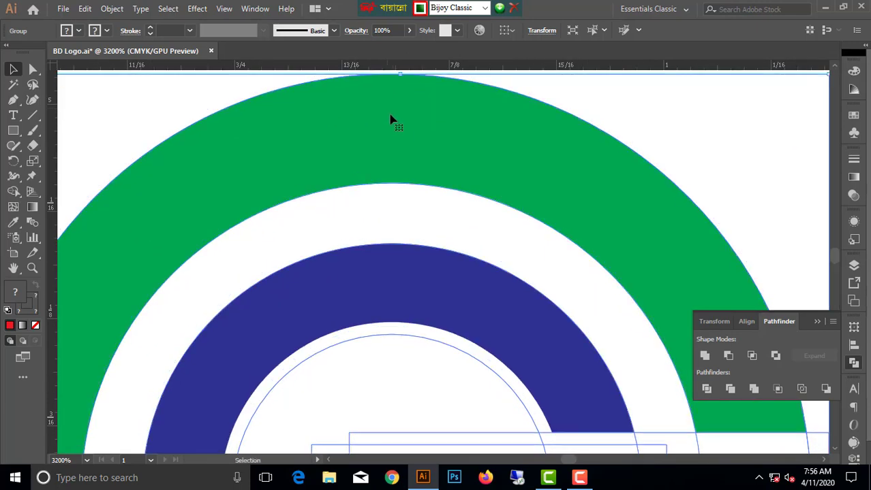
- Enlarge the red wordmark group from its bottom-left corner toward the emblem
{"action": "scroll", "coordinate": [395, 126], "scroll_direction": "down", "scroll_amount": 3}
{"action": "left_click", "coordinate": [587, 172]}
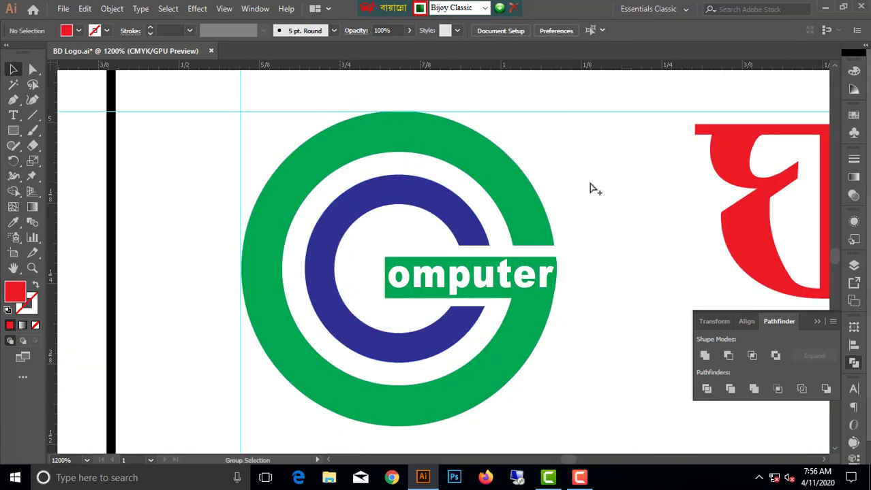
{"action": "scroll", "coordinate": [590, 184], "scroll_direction": "down", "scroll_amount": 3}
{"action": "scroll", "coordinate": [708, 250], "scroll_direction": "down", "scroll_amount": 1}
{"action": "scroll", "coordinate": [445, 240], "scroll_direction": "down", "scroll_amount": 1}
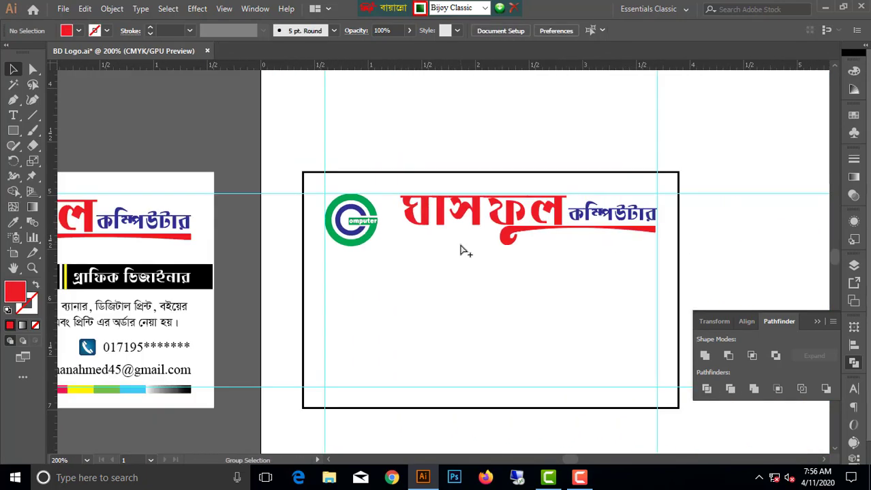
{"action": "left_click", "coordinate": [415, 243]}
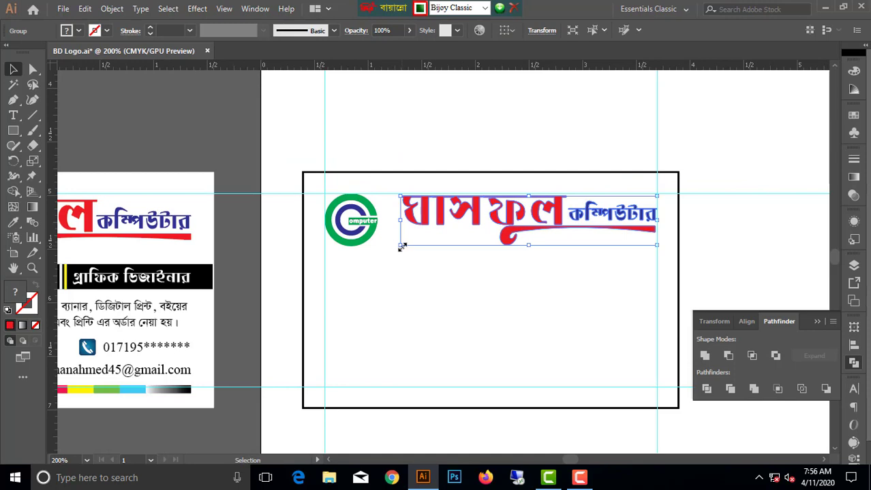
{"action": "left_click_drag", "start_coordinate": [400, 246], "coordinate": [379, 257]}
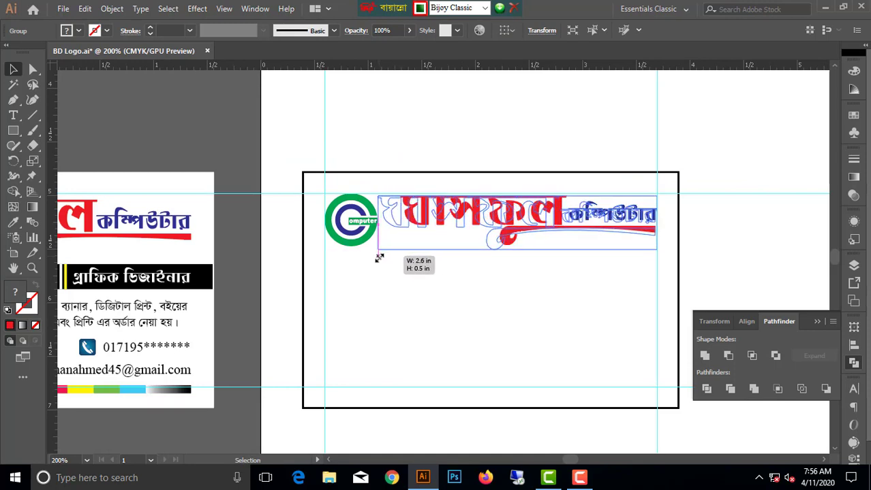
{"action": "left_click", "coordinate": [508, 117]}
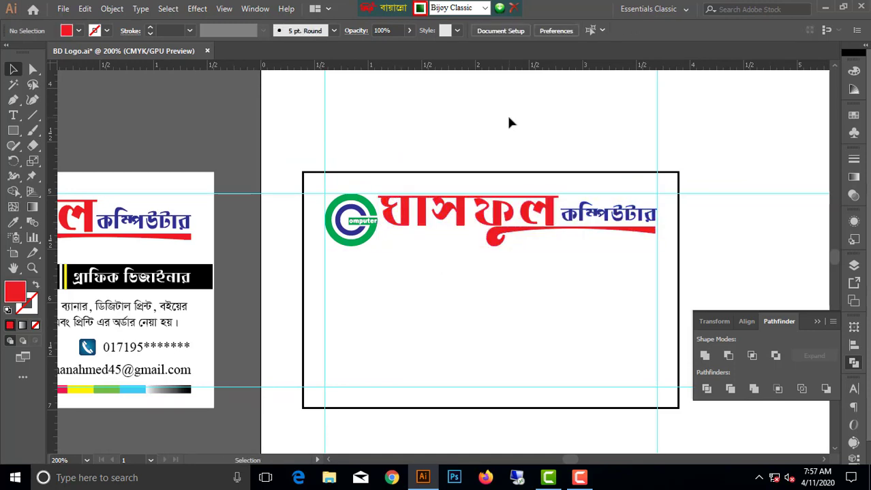
- Reposition the wordmark, about 2.41 × 0.47 in, snugly beside the ring emblem
{"action": "left_click_drag", "start_coordinate": [477, 225], "coordinate": [491, 225]}
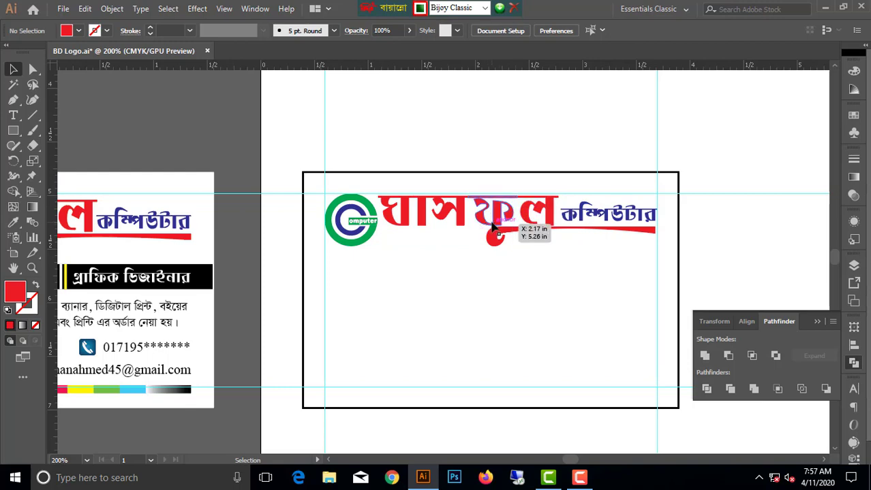
{"action": "scroll", "coordinate": [489, 249], "scroll_direction": "down", "scroll_amount": 3}
{"action": "scroll", "coordinate": [300, 265], "scroll_direction": "up", "scroll_amount": 2}
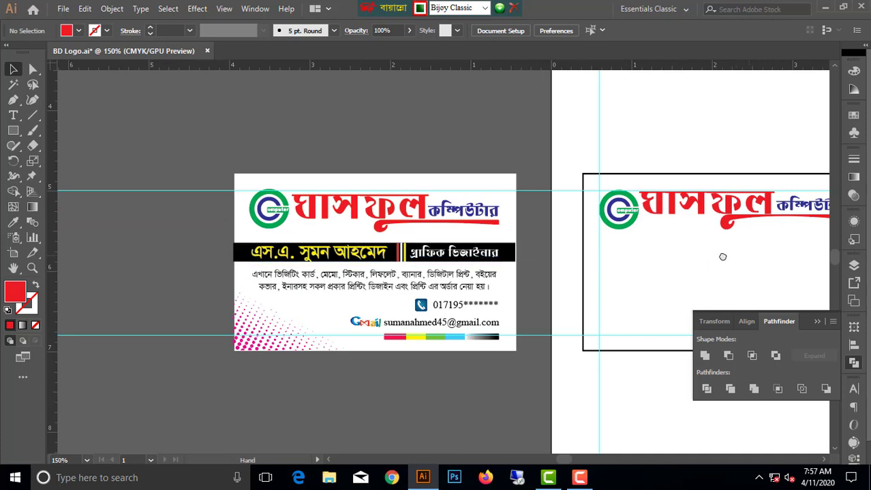
{"action": "left_click_drag", "start_coordinate": [723, 255], "coordinate": [546, 255]}
{"action": "left_click_drag", "start_coordinate": [528, 225], "coordinate": [530, 226]}
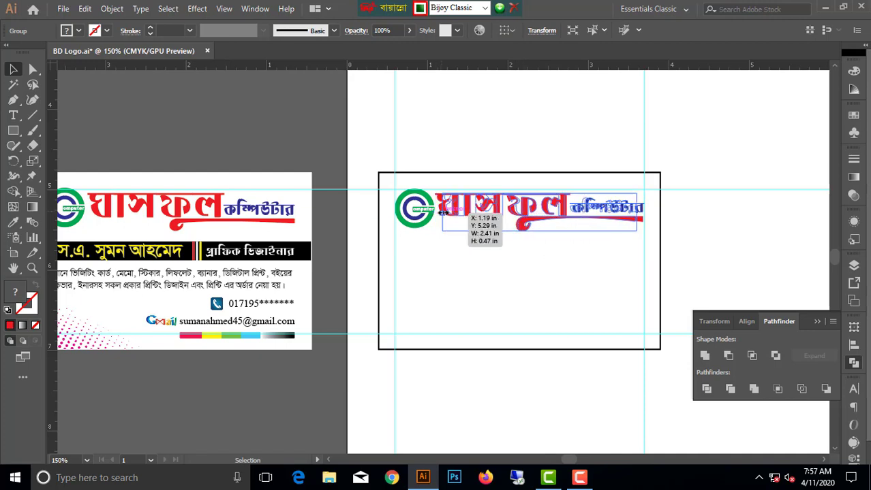
{"action": "left_click_drag", "start_coordinate": [529, 226], "coordinate": [537, 226]}
{"action": "left_click", "coordinate": [443, 167]}
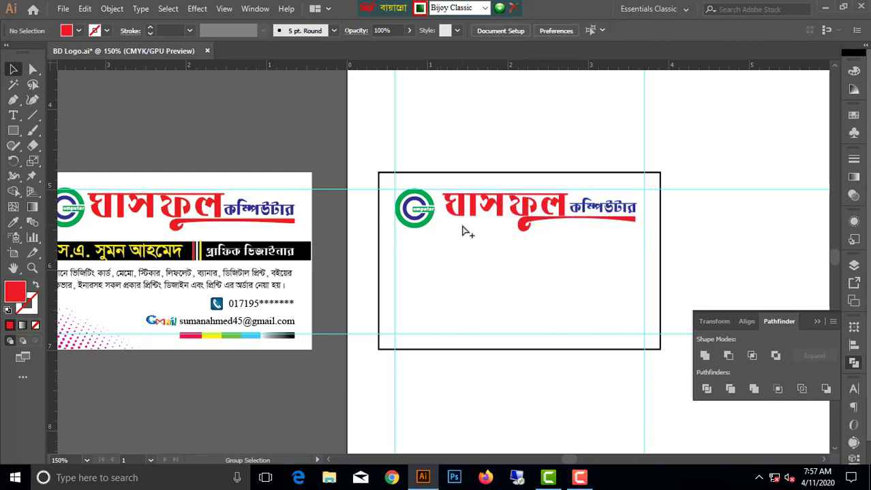
{"action": "scroll", "coordinate": [465, 231], "scroll_direction": "down", "scroll_amount": 1}
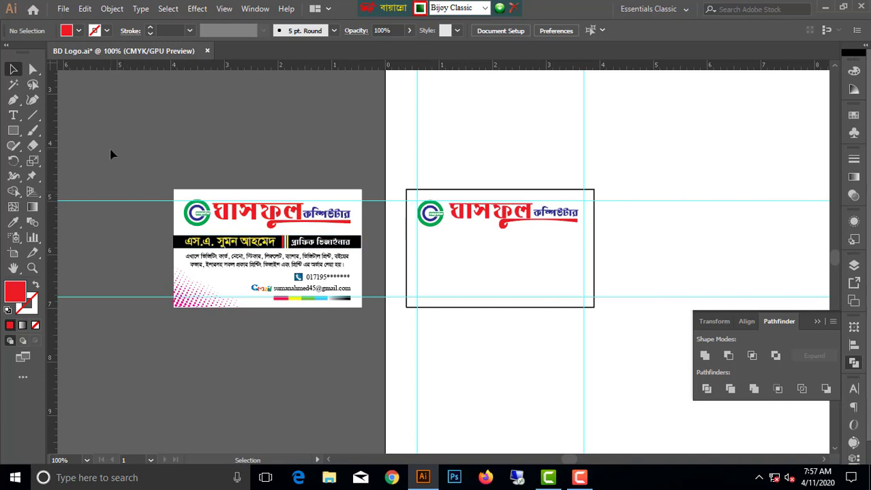
- Draw a thin 3.5 × 0.29 in bar across the card below the logo and fill it black
{"action": "left_click", "coordinate": [12, 133]}
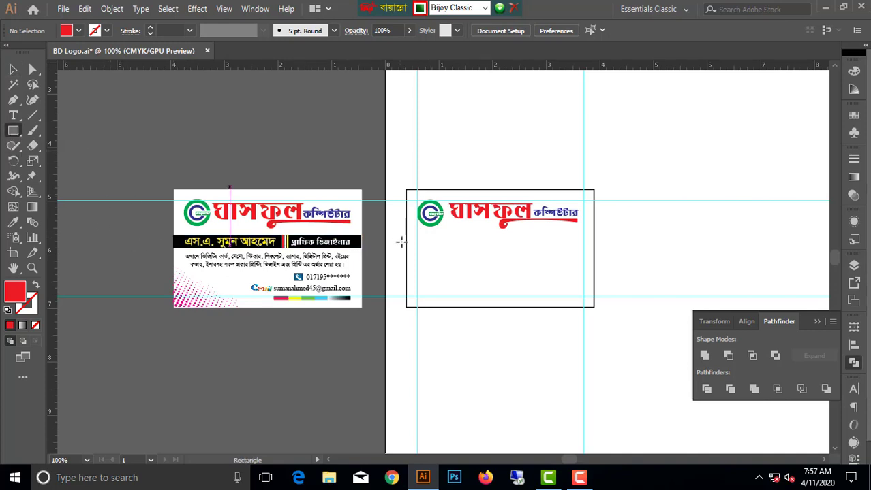
{"action": "scroll", "coordinate": [497, 284], "scroll_direction": "up", "scroll_amount": 1}
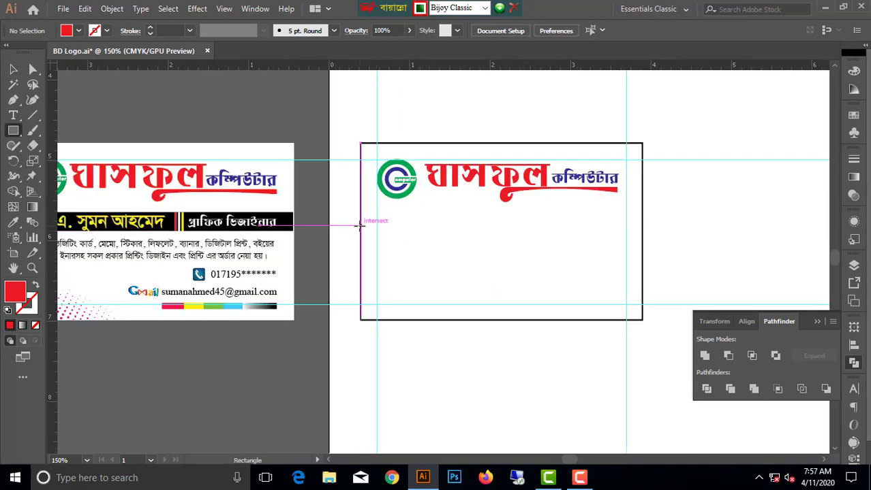
{"action": "left_click_drag", "start_coordinate": [360, 225], "coordinate": [640, 249]}
{"action": "left_click", "coordinate": [14, 70]}
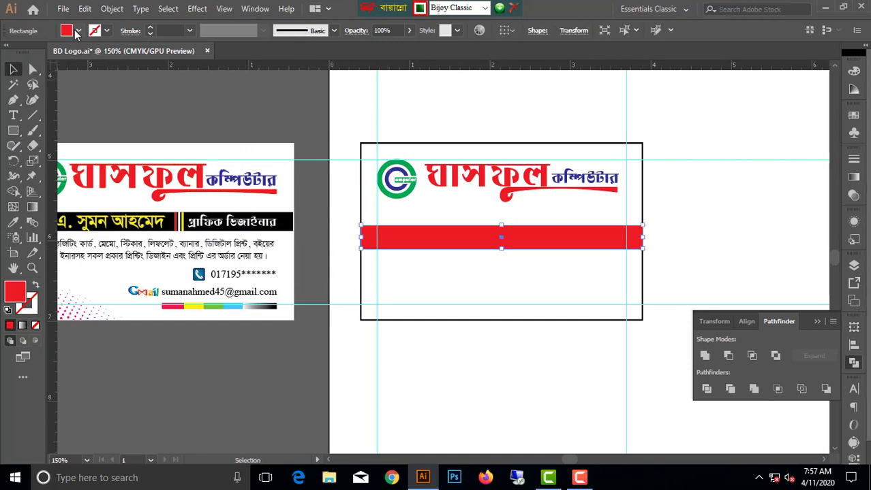
{"action": "left_click", "coordinate": [77, 31]}
{"action": "left_click", "coordinate": [35, 55]}
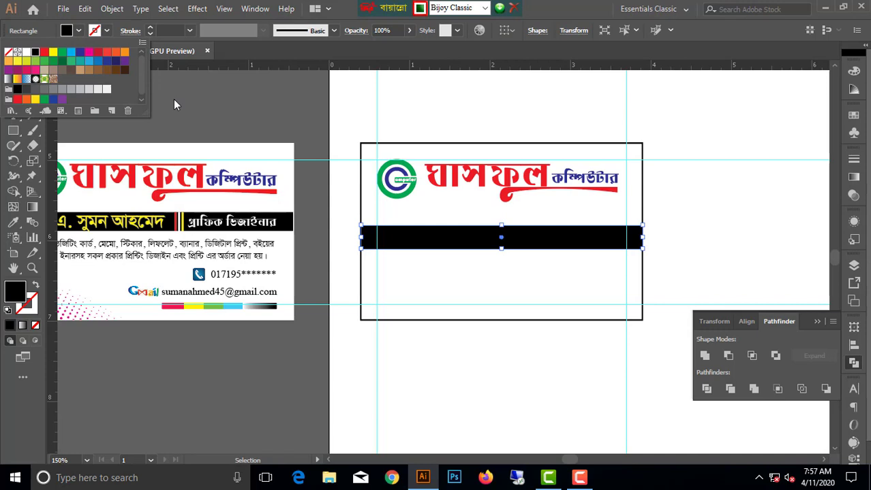
{"action": "left_click", "coordinate": [224, 99]}
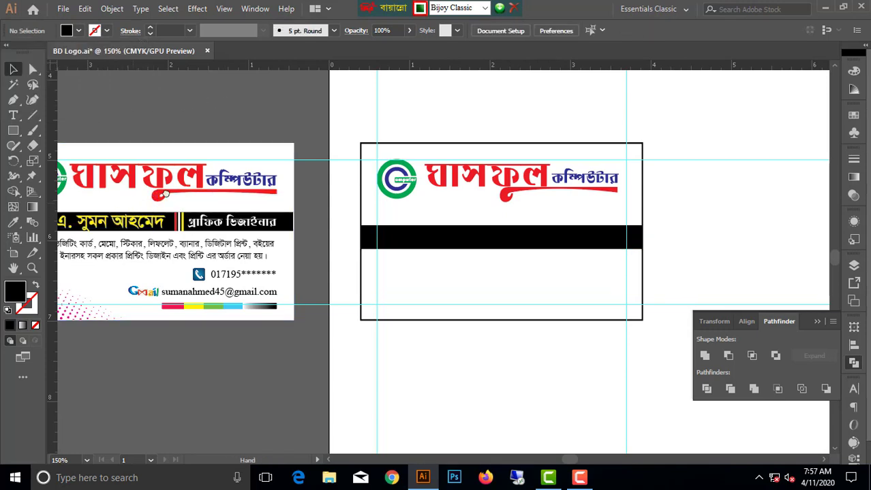
{"action": "left_click_drag", "start_coordinate": [122, 206], "coordinate": [182, 187]}
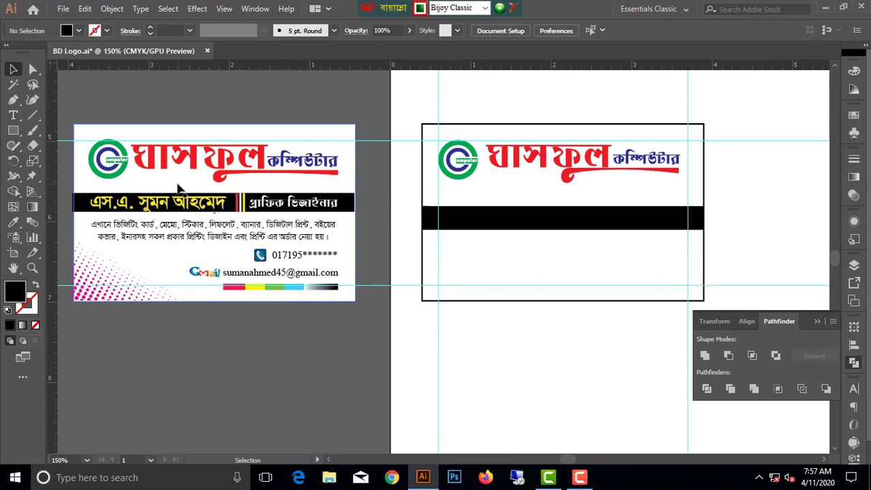
{"action": "left_click", "coordinate": [13, 115]}
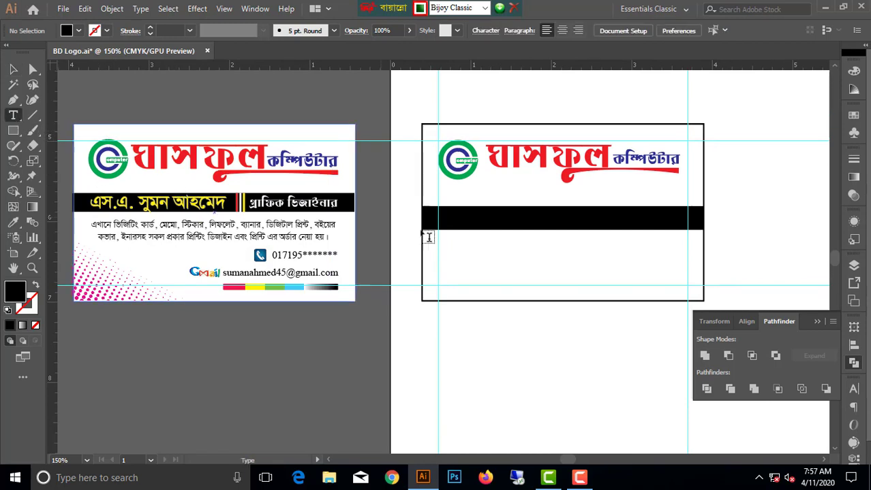
- Type the person's full name in Bengali as a text line below the black band
{"action": "left_click", "coordinate": [466, 258]}
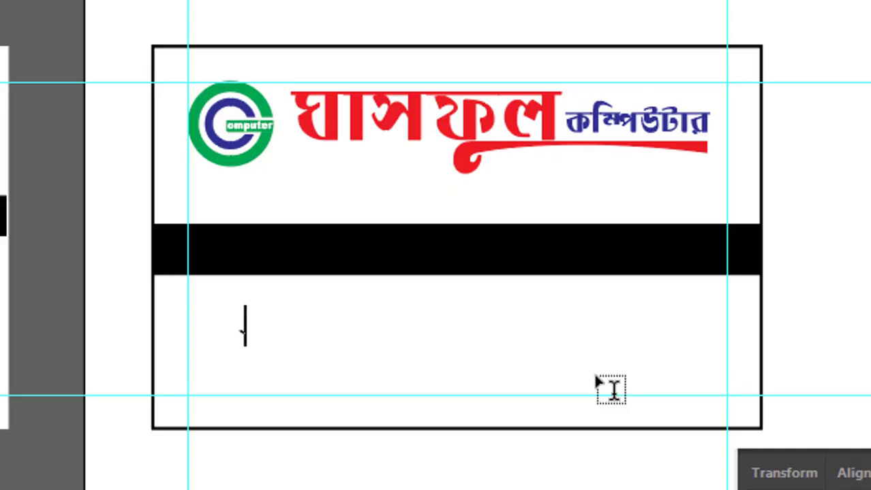
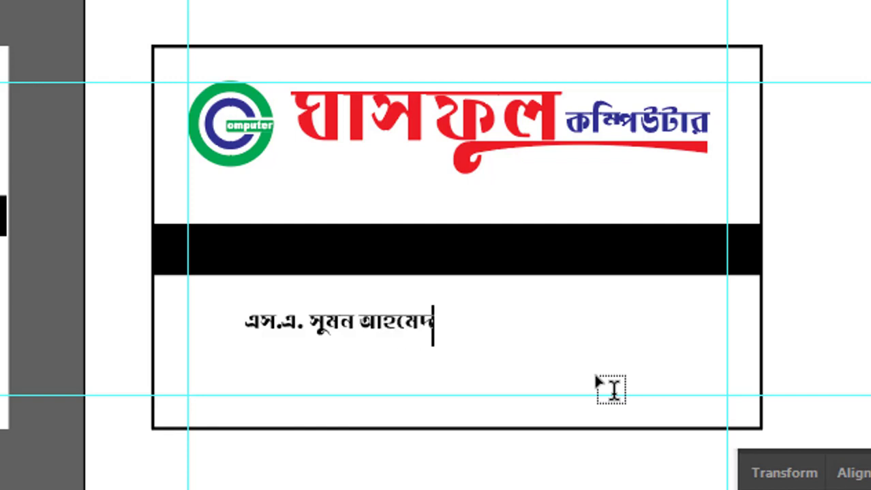
{"action": "key", "text": "ctrl+Return"}
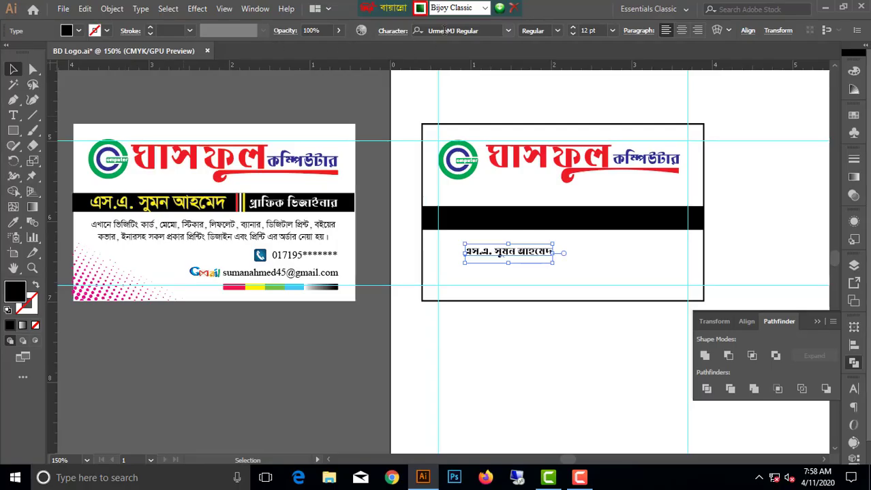
- Set the name text's font to SutonnyMJ Regular
{"action": "left_click", "coordinate": [444, 30]}
{"action": "type", "text": "y"}
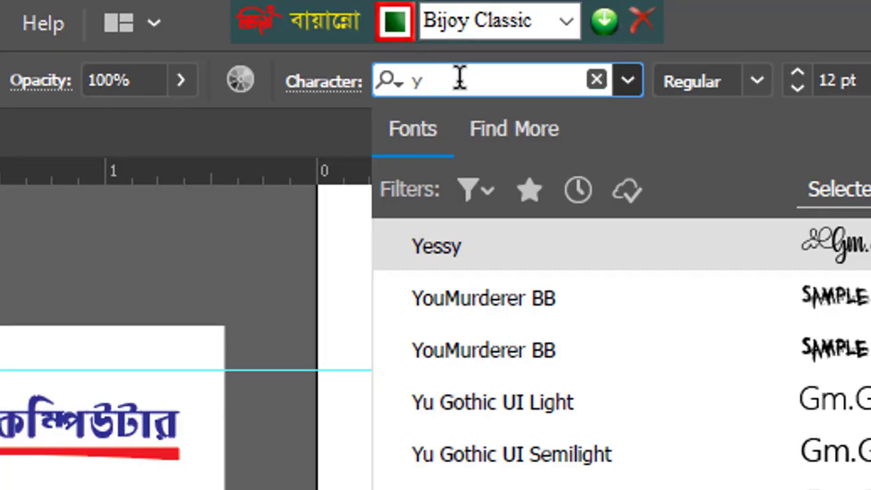
{"action": "key", "text": "BackSpace"}
{"action": "key", "text": "ctrl+alt+b"}
{"action": "type", "text": "sut"}
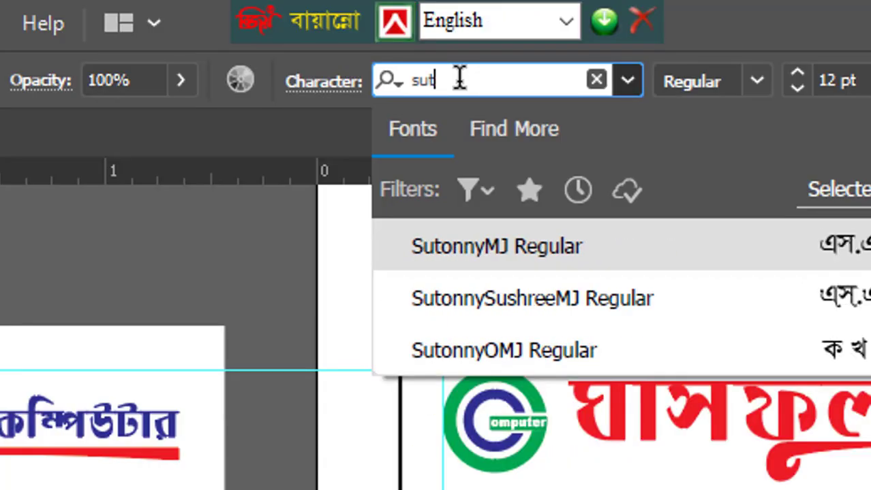
{"action": "left_click", "coordinate": [640, 246]}
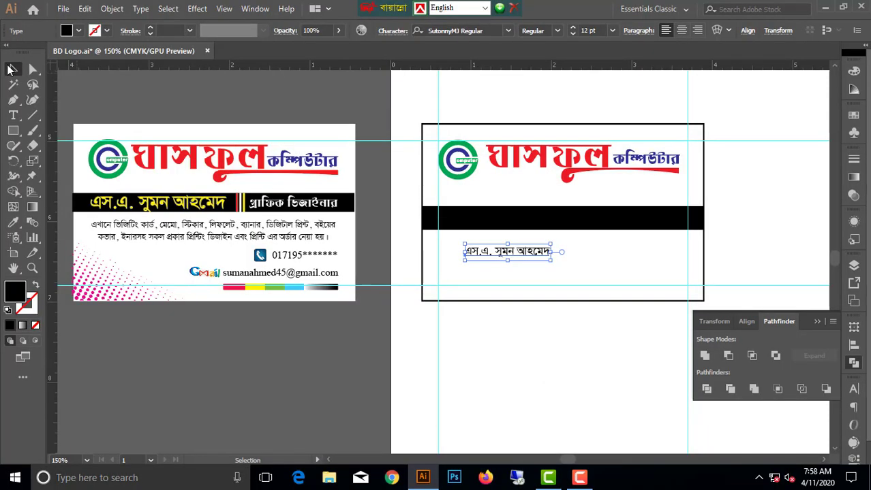
{"action": "left_click", "coordinate": [11, 69]}
- Move the name into the black band, make it white with a 0.25 pt outline
{"action": "mouse_move", "coordinate": [501, 257]}
{"action": "left_mouse_down"}
{"action": "mouse_move", "coordinate": [519, 240]}
{"action": "mouse_move", "coordinate": [468, 217]}
{"action": "left_mouse_up"}
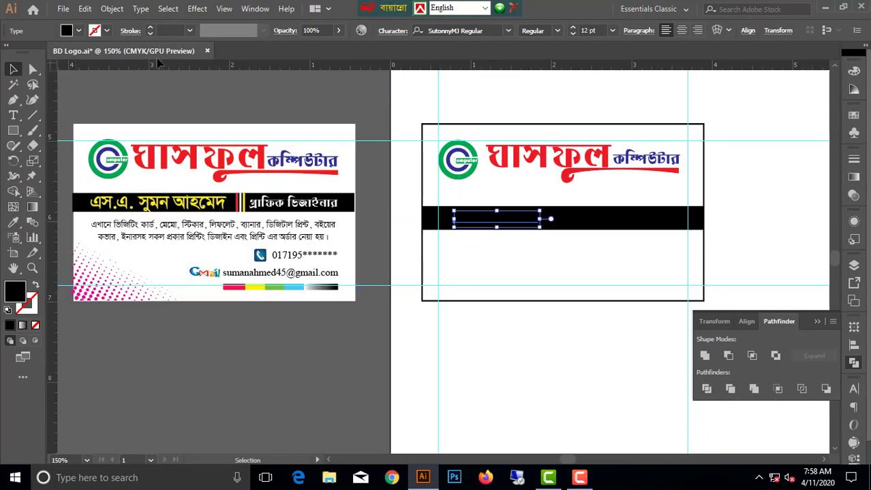
{"action": "left_click", "coordinate": [78, 31]}
{"action": "left_click", "coordinate": [26, 53]}
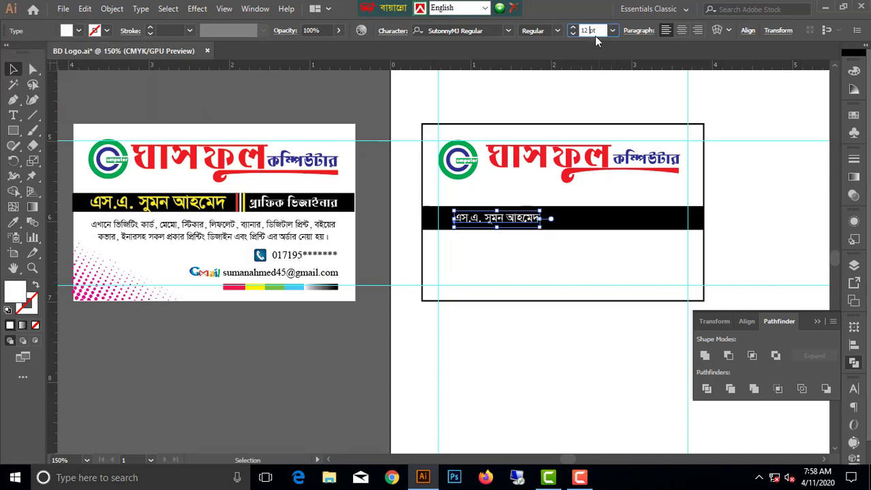
{"action": "key", "text": "Up"}
{"action": "key", "text": "Up"}
{"action": "key", "text": "Up"}
{"action": "key", "text": "Up"}
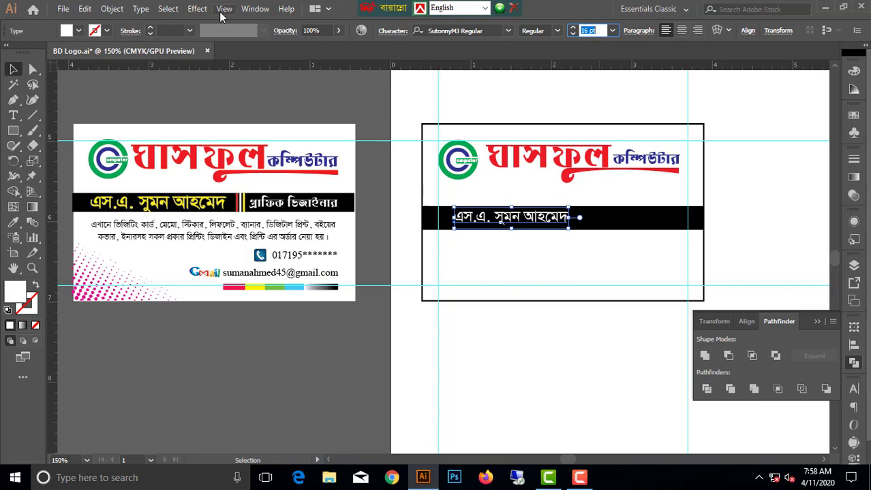
{"action": "left_click", "coordinate": [34, 308]}
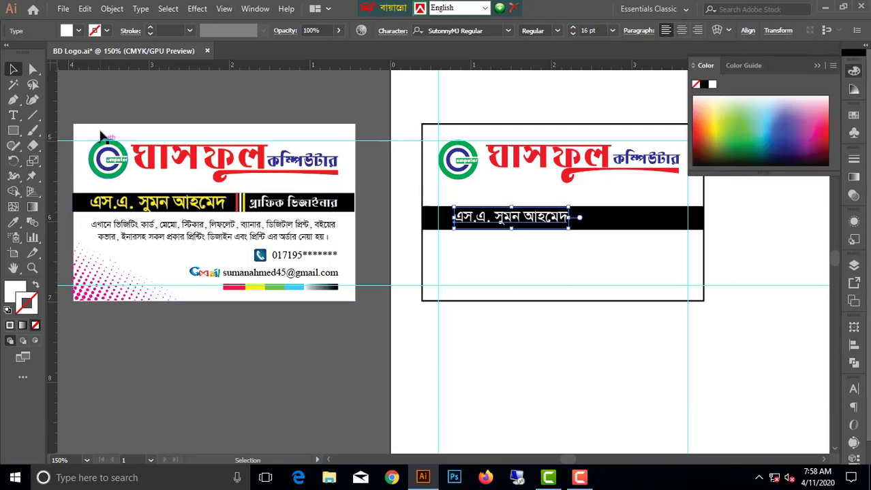
{"action": "left_click", "coordinate": [170, 31]}
{"action": "left_click", "coordinate": [188, 31]}
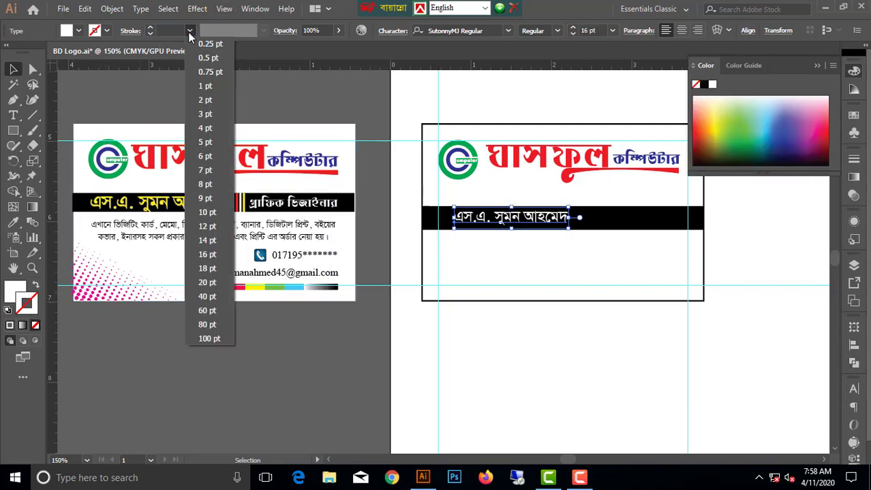
{"action": "left_click", "coordinate": [207, 45]}
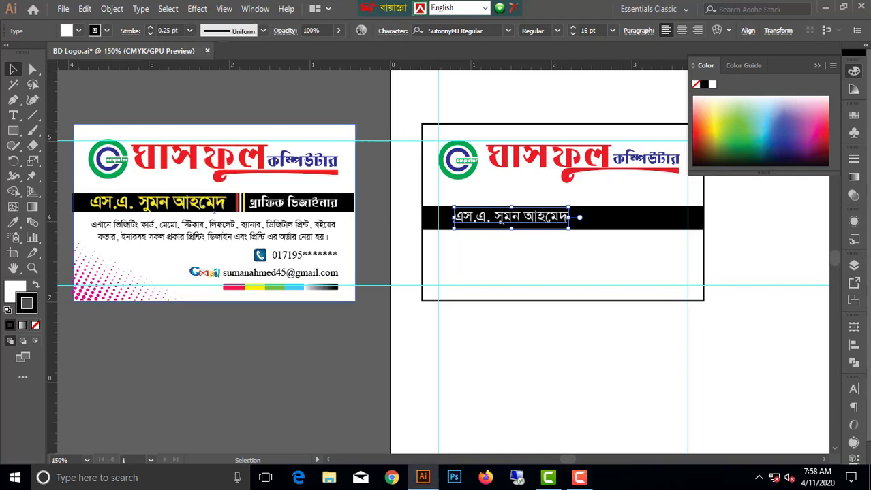
{"action": "left_click", "coordinate": [79, 30]}
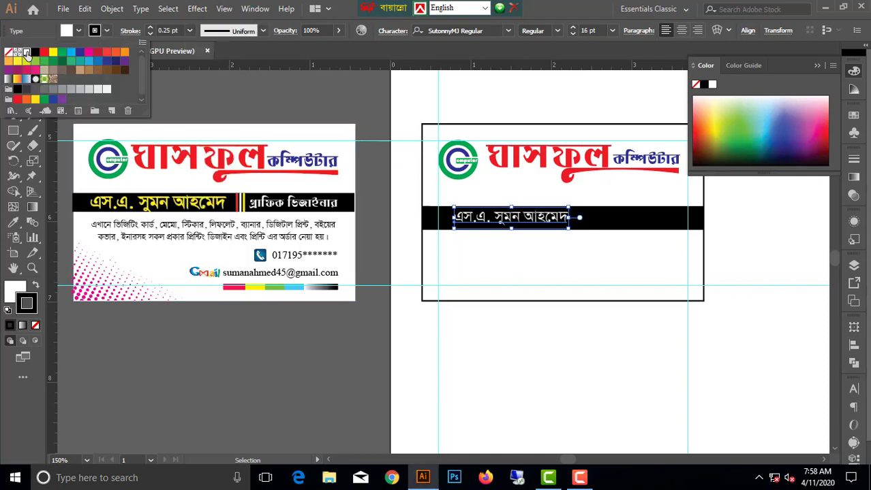
{"action": "left_click", "coordinate": [28, 54]}
{"action": "left_click", "coordinate": [501, 237]}
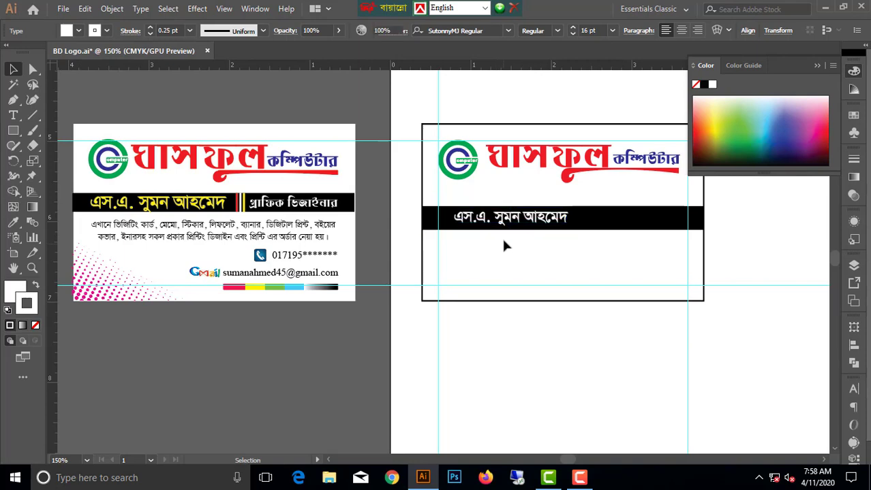
- Increase the name to 18 pt and settle it inside the black band
{"action": "scroll", "coordinate": [502, 236], "scroll_direction": "up", "scroll_amount": 1, "text": "alt"}
{"action": "scroll", "coordinate": [501, 236], "scroll_direction": "up", "scroll_amount": 1, "text": "alt"}
{"action": "left_click", "coordinate": [506, 218]}
{"action": "scroll", "coordinate": [507, 218], "scroll_direction": "down", "scroll_amount": 3, "text": "alt"}
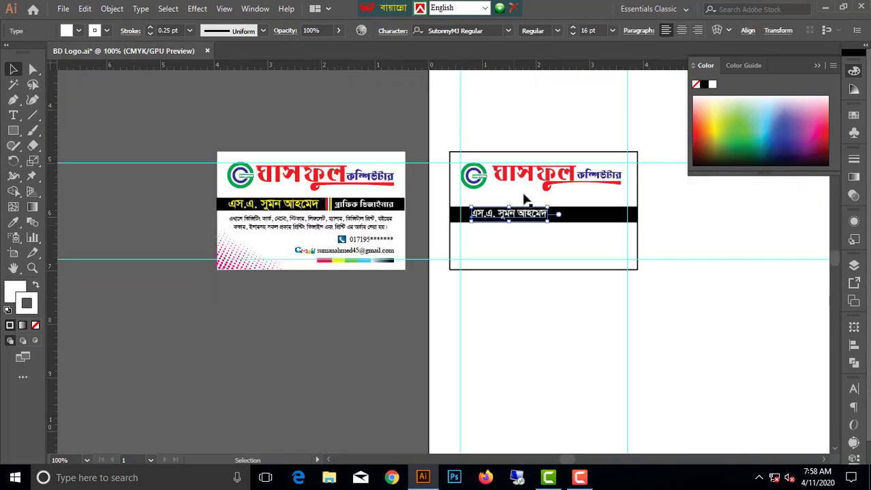
{"action": "key", "text": "Up"}
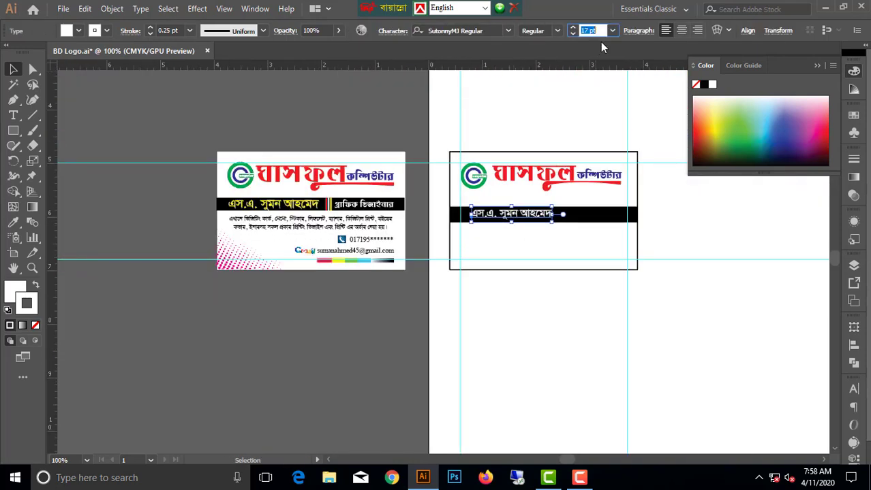
{"action": "key", "text": "Up"}
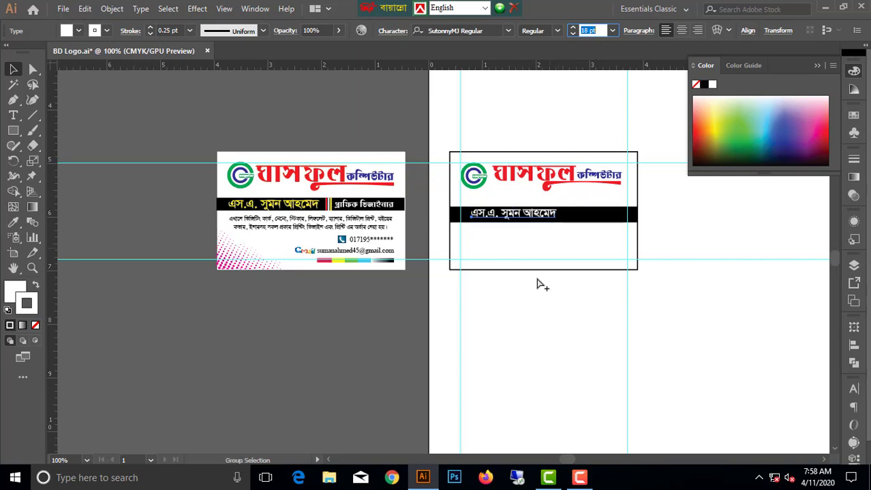
{"action": "scroll", "coordinate": [511, 239], "scroll_direction": "up", "scroll_amount": 1, "text": "alt"}
{"action": "scroll", "coordinate": [516, 201], "scroll_direction": "up", "scroll_amount": 1, "text": "alt"}
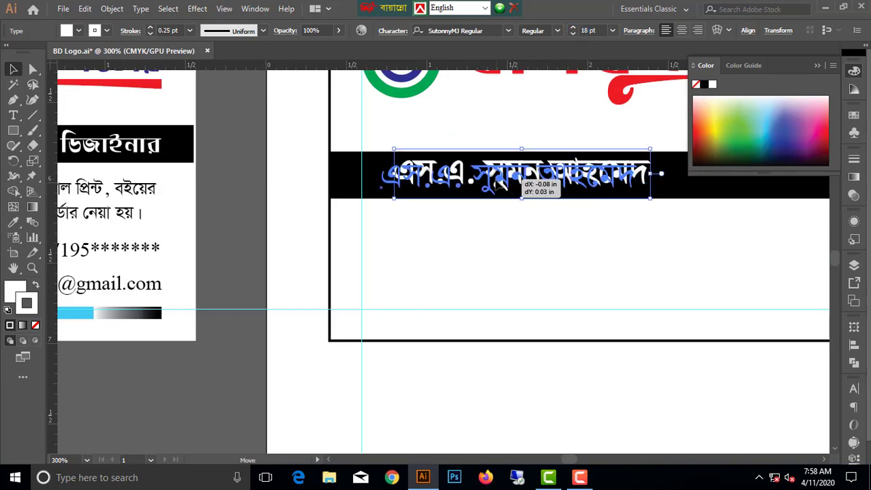
{"action": "left_click_drag", "start_coordinate": [521, 175], "coordinate": [504, 193]}
{"action": "scroll", "coordinate": [535, 251], "scroll_direction": "down", "scroll_amount": 2}
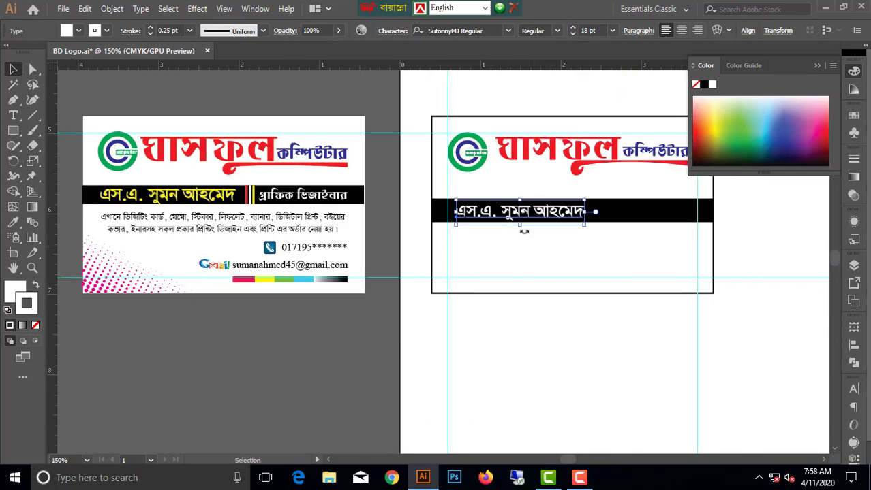
{"action": "left_click_drag", "start_coordinate": [526, 223], "coordinate": [516, 217]}
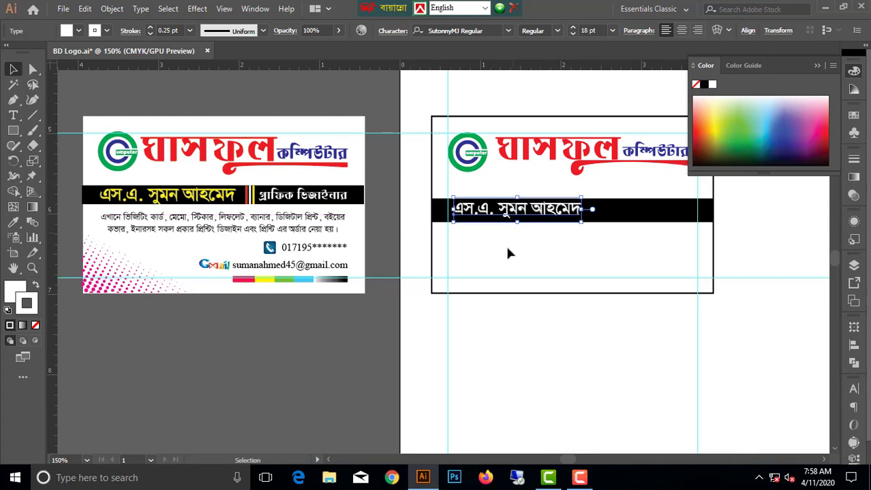
{"action": "key", "text": "Down"}
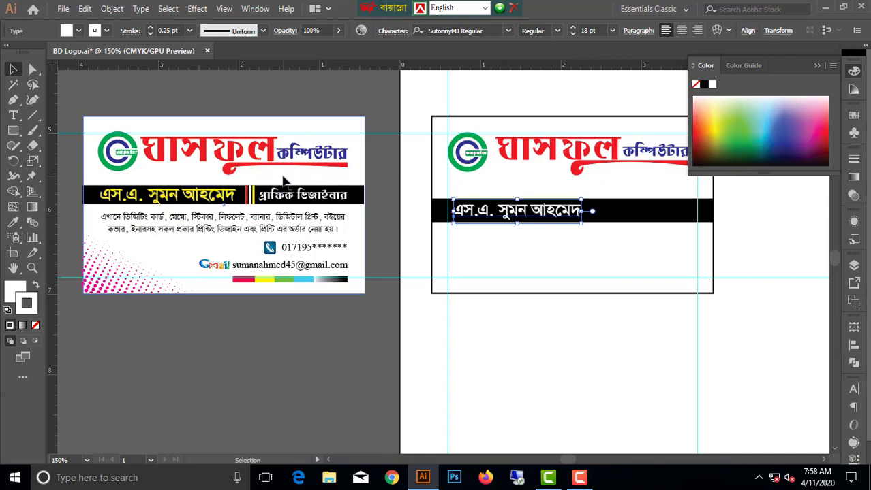
- Make the name's fill and stroke yellow
{"action": "left_click", "coordinate": [79, 32]}
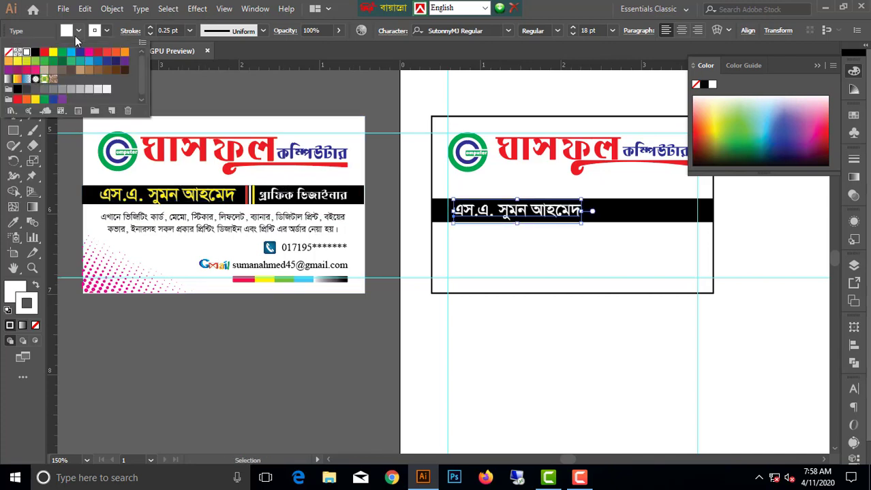
{"action": "left_click", "coordinate": [50, 53]}
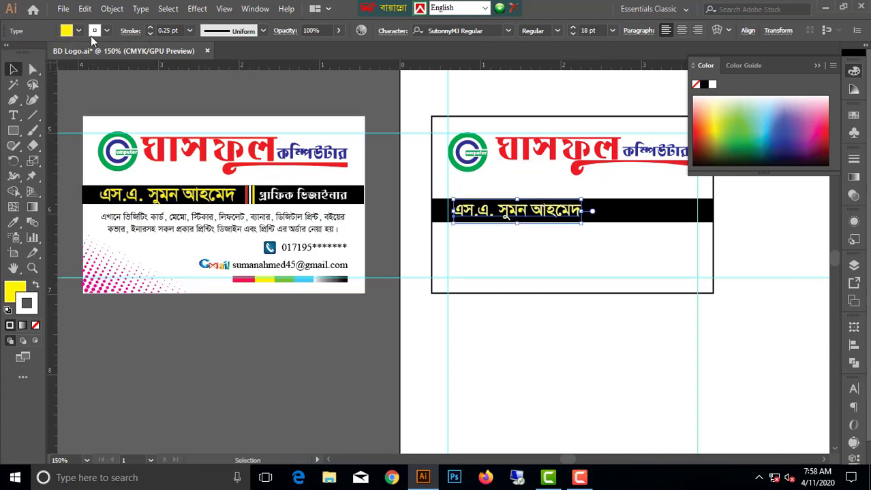
{"action": "left_click", "coordinate": [106, 31]}
{"action": "left_click", "coordinate": [54, 55]}
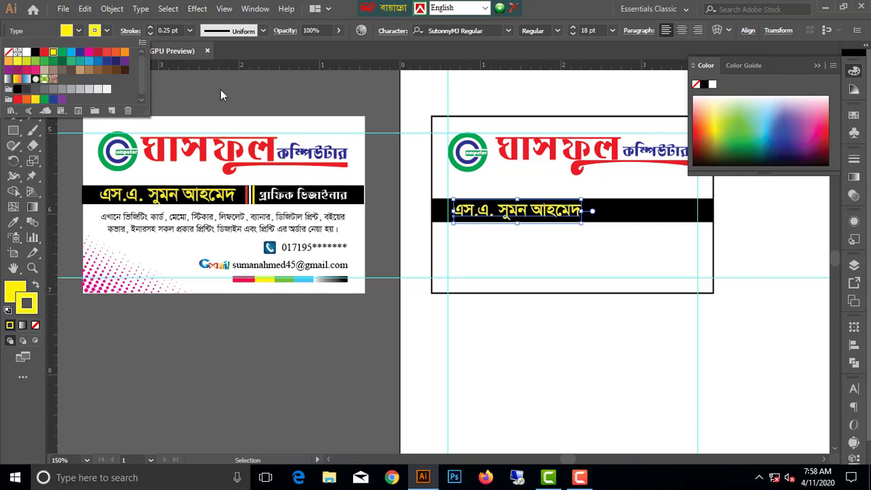
{"action": "left_click", "coordinate": [262, 95]}
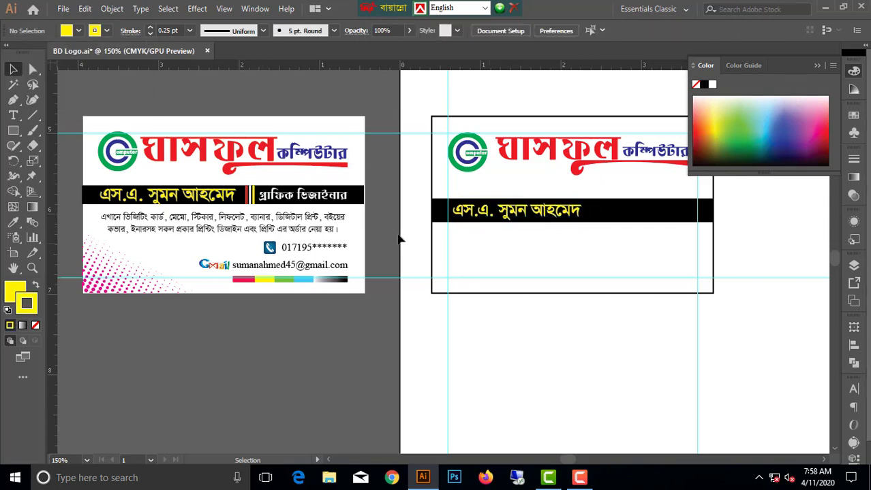
- Draw a 2 pt vertical line just after the name on the black band
{"action": "scroll", "coordinate": [252, 197], "scroll_direction": "up", "scroll_amount": 5}
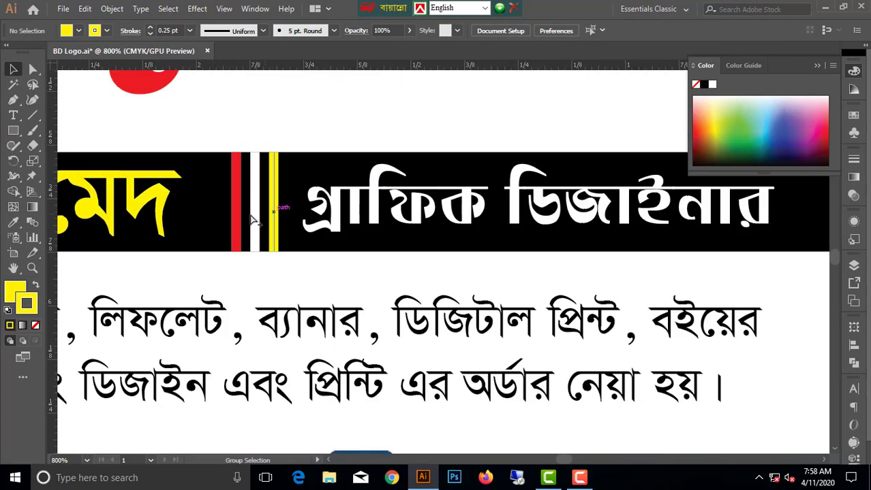
{"action": "scroll", "coordinate": [327, 235], "scroll_direction": "down", "scroll_amount": 2}
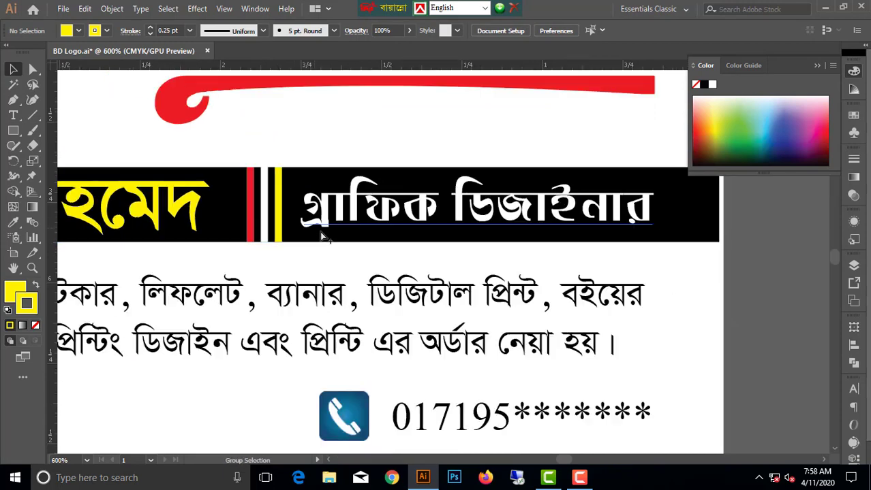
{"action": "scroll", "coordinate": [350, 244], "scroll_direction": "down", "scroll_amount": 2}
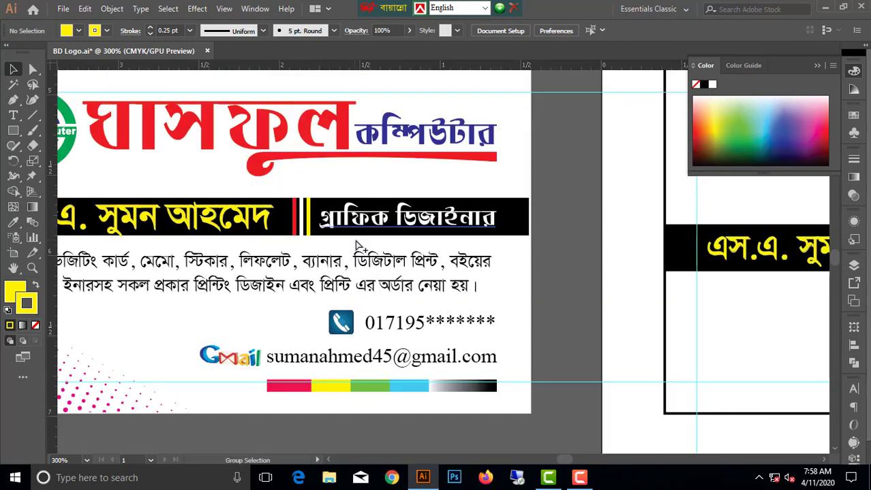
{"action": "left_click", "coordinate": [34, 115]}
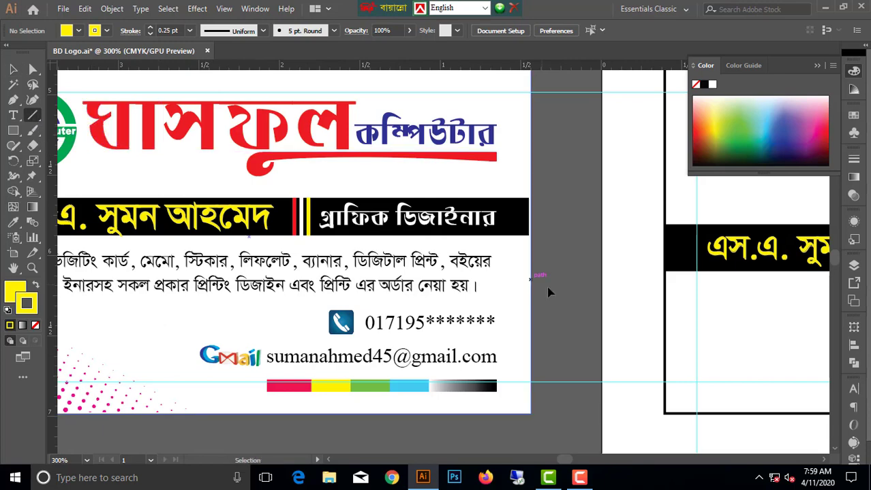
{"action": "scroll", "coordinate": [549, 288], "scroll_direction": "down", "scroll_amount": 3}
{"action": "left_click_drag", "start_coordinate": [592, 264], "coordinate": [531, 241]}
{"action": "scroll", "coordinate": [538, 238], "scroll_direction": "up", "scroll_amount": 4}
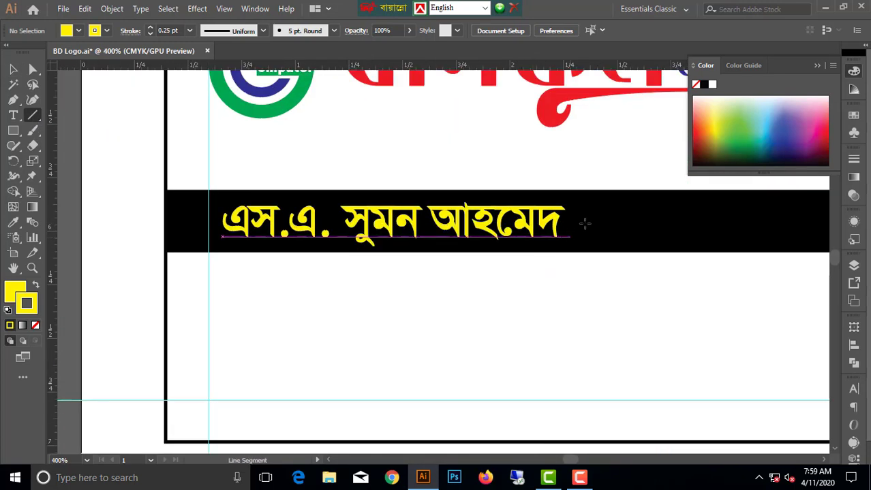
{"action": "left_click_drag", "start_coordinate": [598, 190], "coordinate": [597, 252]}
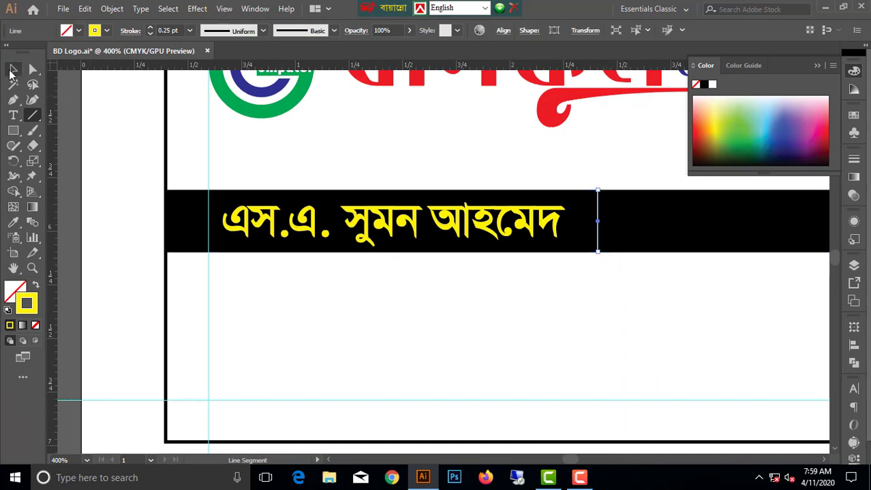
{"action": "left_click", "coordinate": [13, 69]}
{"action": "left_click", "coordinate": [189, 30]}
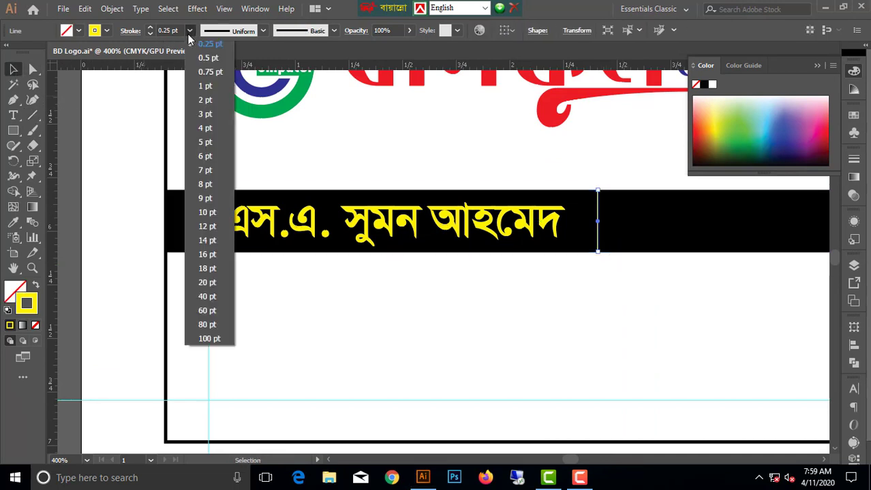
{"action": "left_click", "coordinate": [207, 102]}
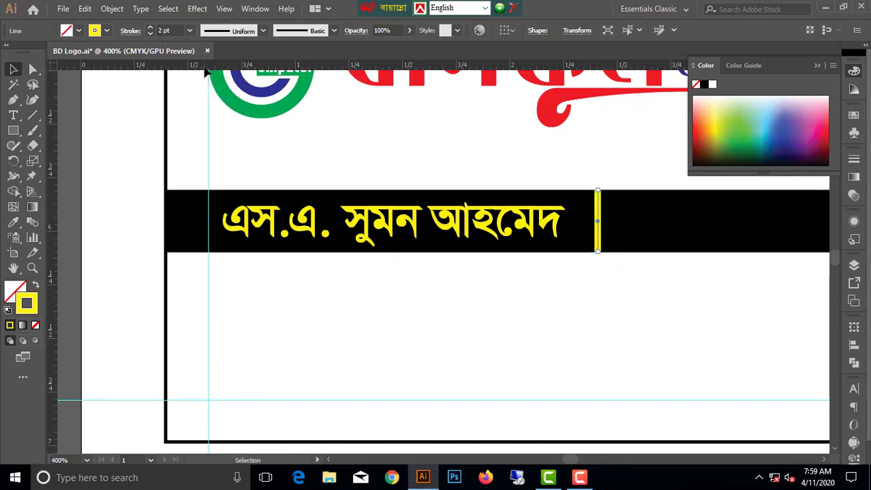
{"action": "left_click", "coordinate": [112, 122]}
- Duplicate the line twice to the right, making three evenly spaced bars
{"action": "scroll", "coordinate": [528, 276], "scroll_direction": "down", "scroll_amount": 3}
{"action": "scroll", "coordinate": [525, 276], "scroll_direction": "up", "scroll_amount": 3}
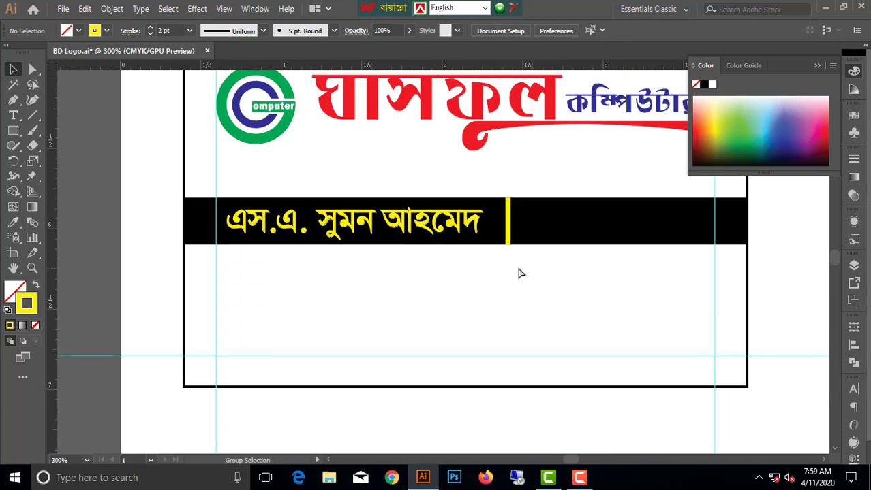
{"action": "scroll", "coordinate": [519, 274], "scroll_direction": "down", "scroll_amount": 2}
{"action": "scroll", "coordinate": [523, 274], "scroll_direction": "up", "scroll_amount": 2}
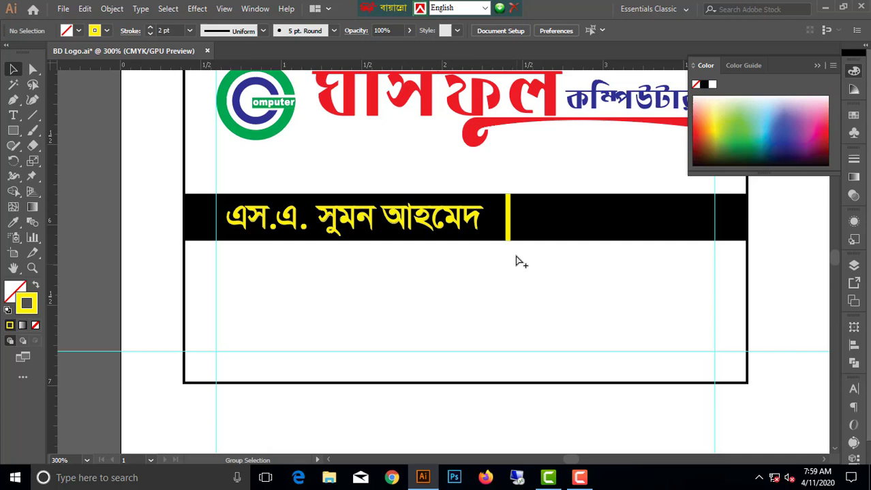
{"action": "left_click", "coordinate": [508, 222]}
{"action": "left_click_drag", "start_coordinate": [508, 225], "coordinate": [522, 230]}
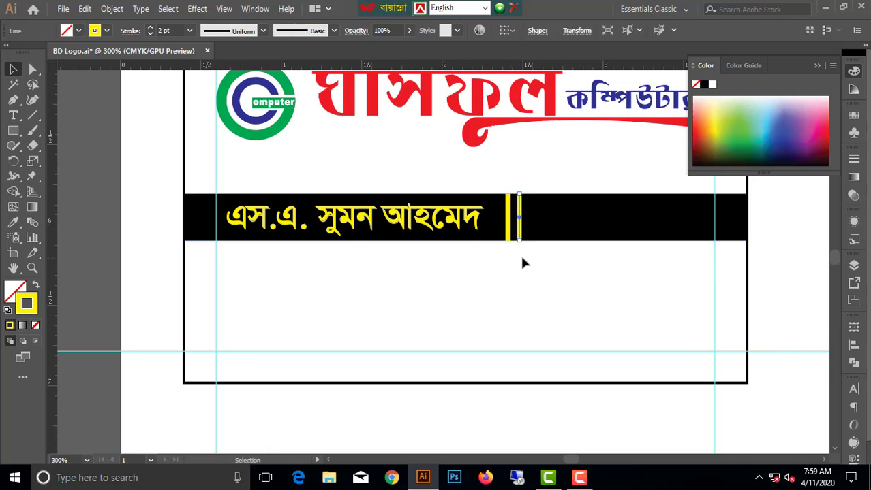
{"action": "key", "text": "ctrl+d"}
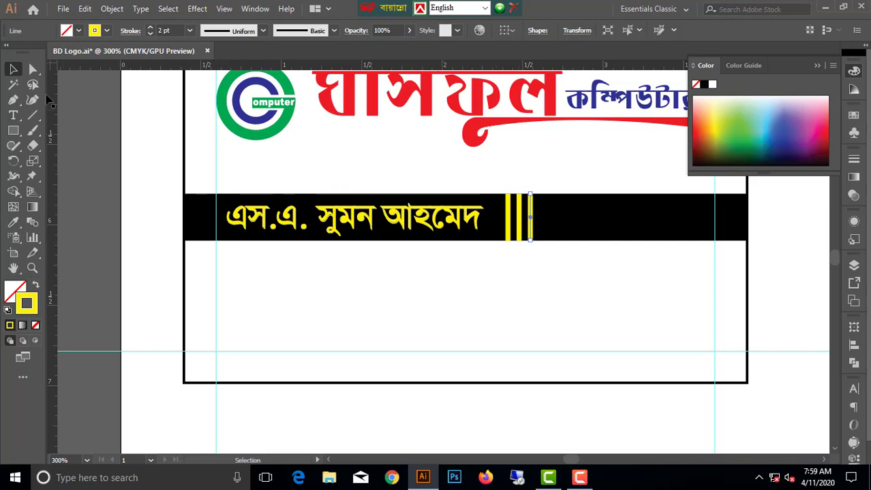
{"action": "left_click", "coordinate": [144, 134]}
- Make the middle divider line white and the left divider line red
{"action": "scroll", "coordinate": [200, 203], "scroll_direction": "down", "scroll_amount": 1}
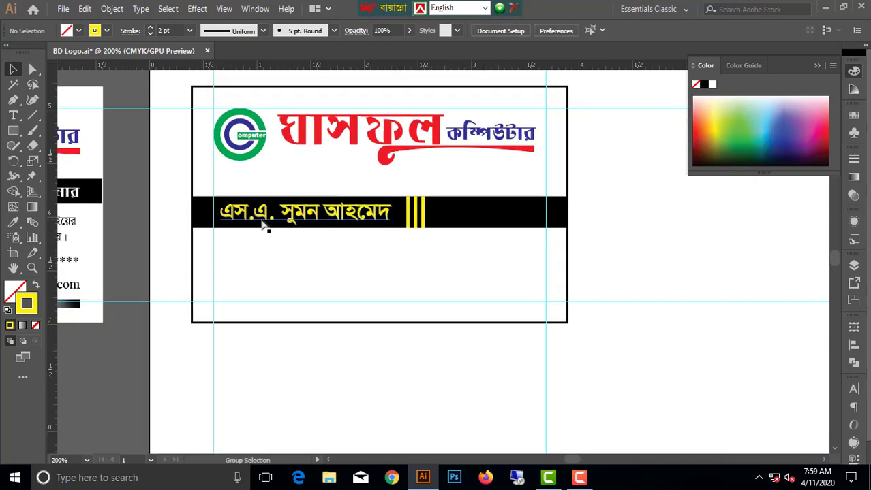
{"action": "left_click_drag", "start_coordinate": [164, 218], "coordinate": [294, 203]}
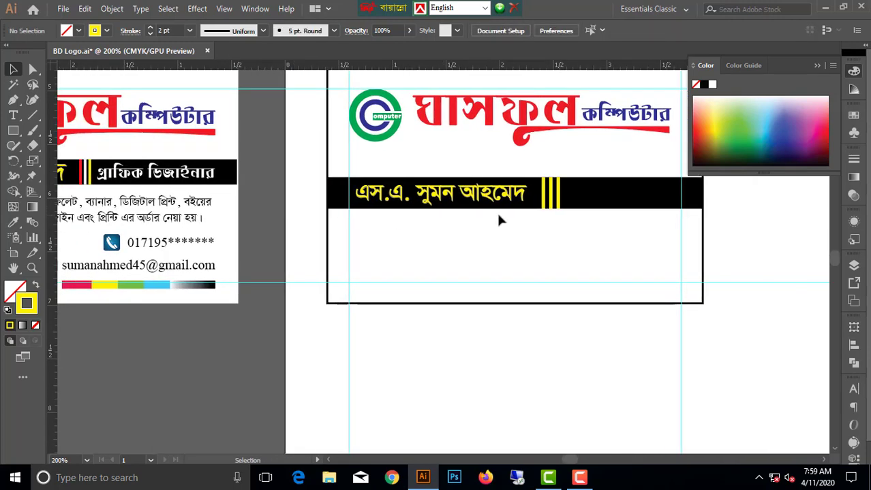
{"action": "left_click", "coordinate": [551, 201]}
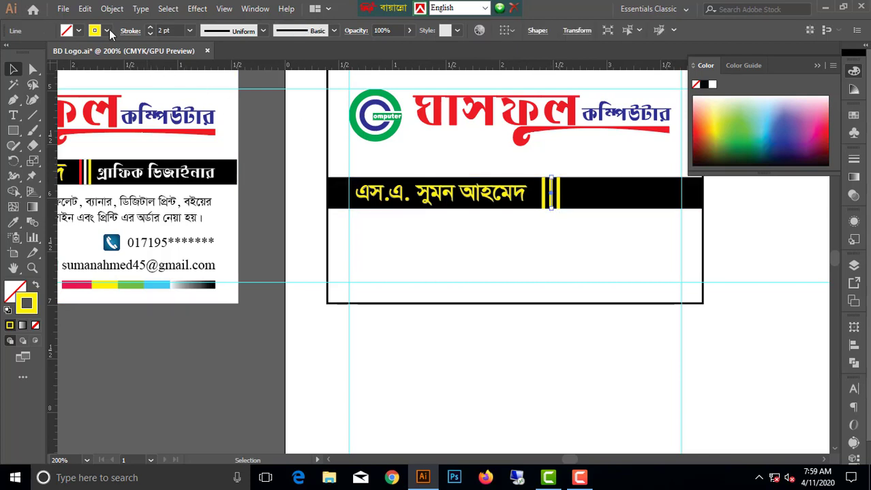
{"action": "left_click", "coordinate": [107, 32]}
{"action": "left_click", "coordinate": [27, 53]}
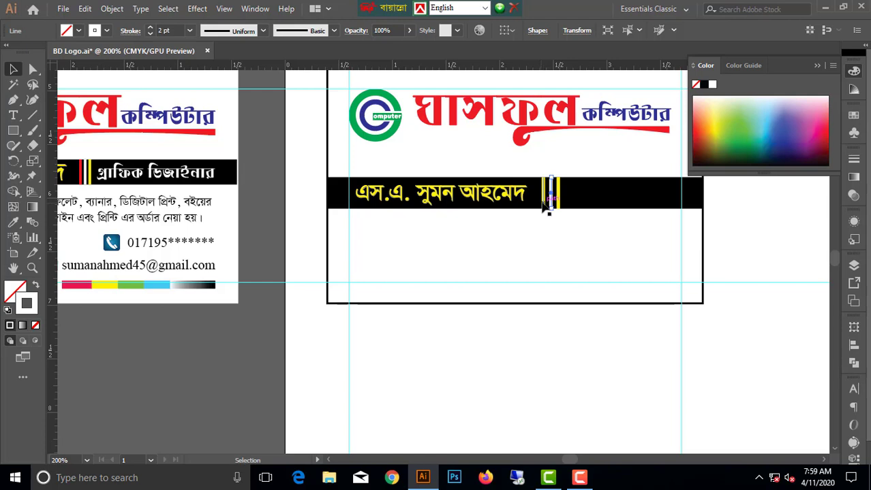
{"action": "left_click", "coordinate": [545, 207]}
{"action": "left_click", "coordinate": [107, 33]}
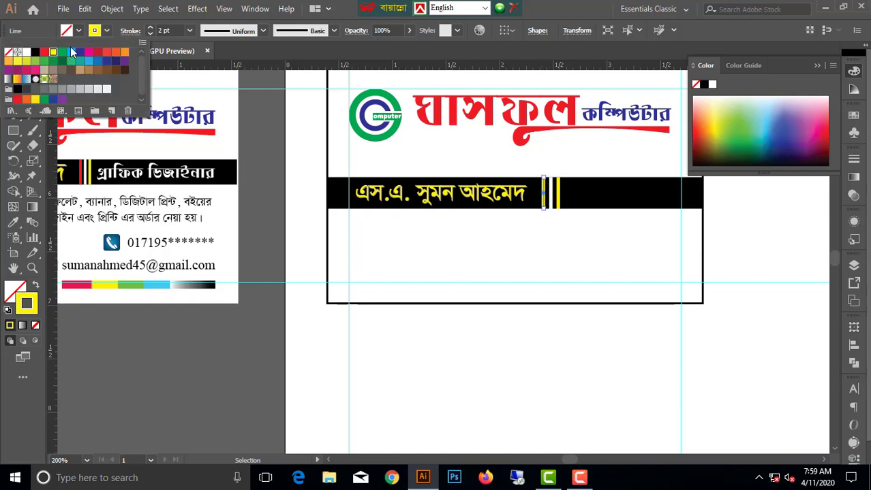
{"action": "left_click", "coordinate": [44, 53]}
{"action": "left_click", "coordinate": [500, 240]}
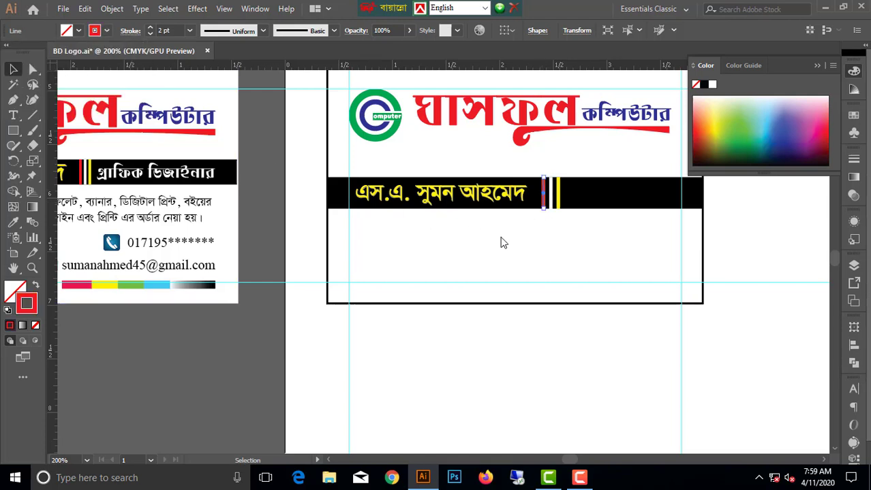
- Group the red divider line with the yellow line beside it
{"action": "left_click", "coordinate": [546, 197]}
{"action": "left_click", "coordinate": [556, 196], "text": "shift"}
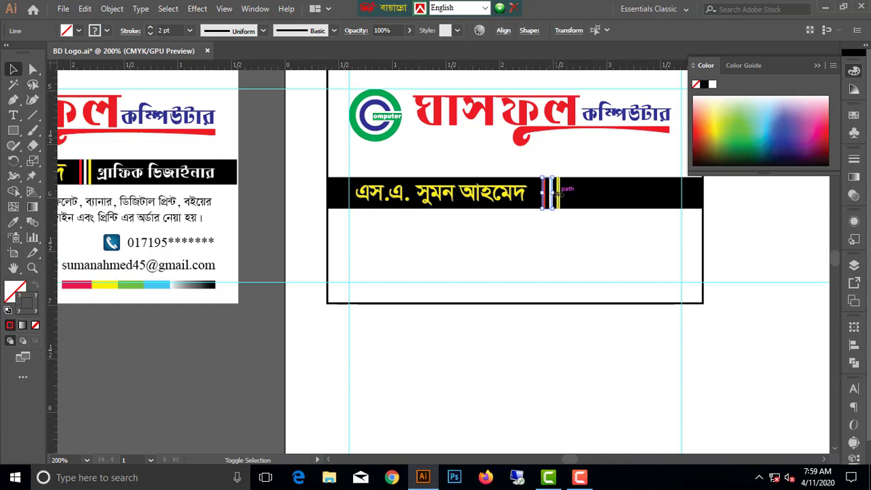
{"action": "key", "text": "ctrl+g"}
{"action": "left_click", "coordinate": [577, 246]}
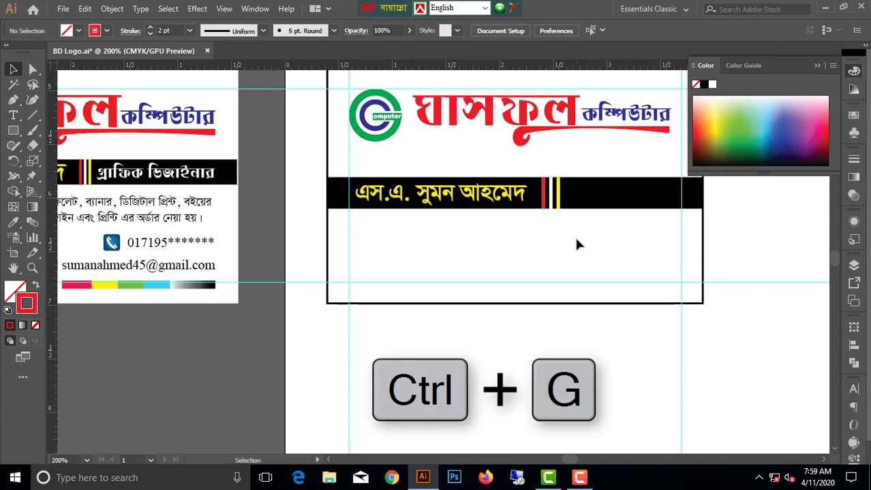
{"action": "scroll", "coordinate": [553, 225], "scroll_direction": "up", "scroll_amount": 1}
{"action": "scroll", "coordinate": [555, 229], "scroll_direction": "up", "scroll_amount": 1}
{"action": "scroll", "coordinate": [561, 233], "scroll_direction": "down", "scroll_amount": 1}
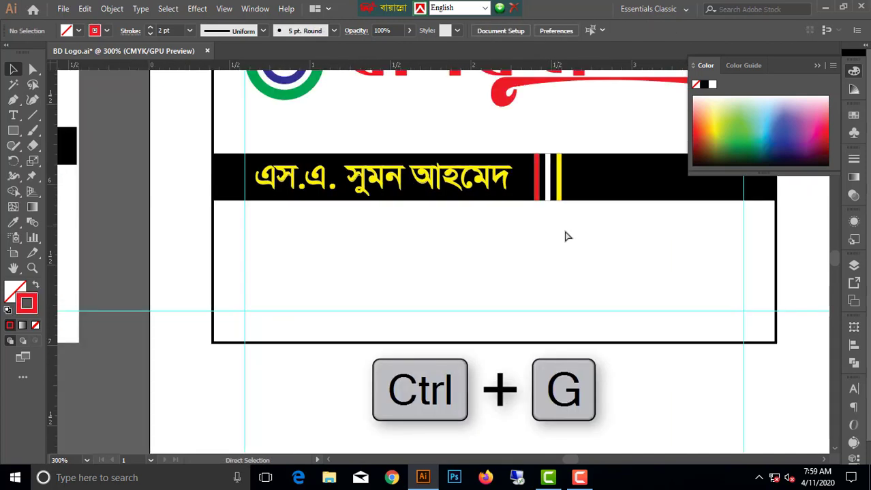
{"action": "scroll", "coordinate": [580, 244], "scroll_direction": "down", "scroll_amount": 1}
{"action": "scroll", "coordinate": [579, 244], "scroll_direction": "down", "scroll_amount": 1}
{"action": "left_click_drag", "start_coordinate": [552, 258], "coordinate": [498, 280]}
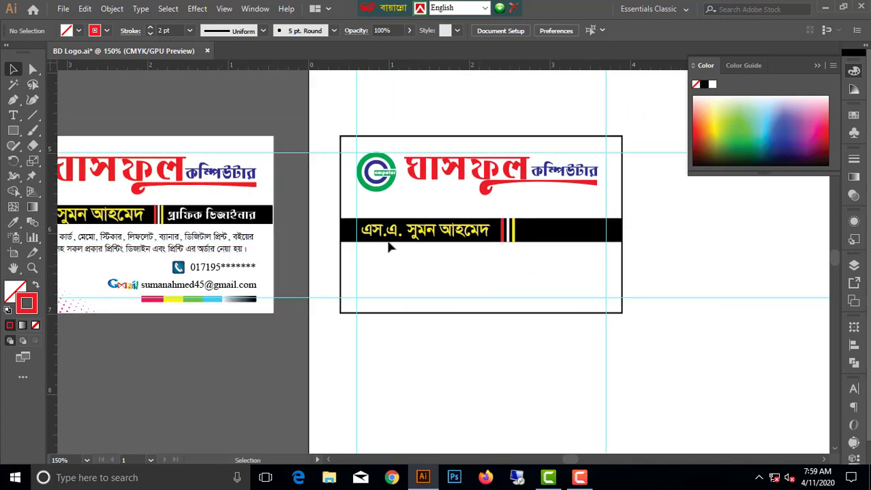
- Type the Bangla designation গ্রাফিক ডিজাইনার below the name band using the Bijoy layout
{"action": "left_click", "coordinate": [587, 180]}
{"action": "left_click", "coordinate": [353, 172]}
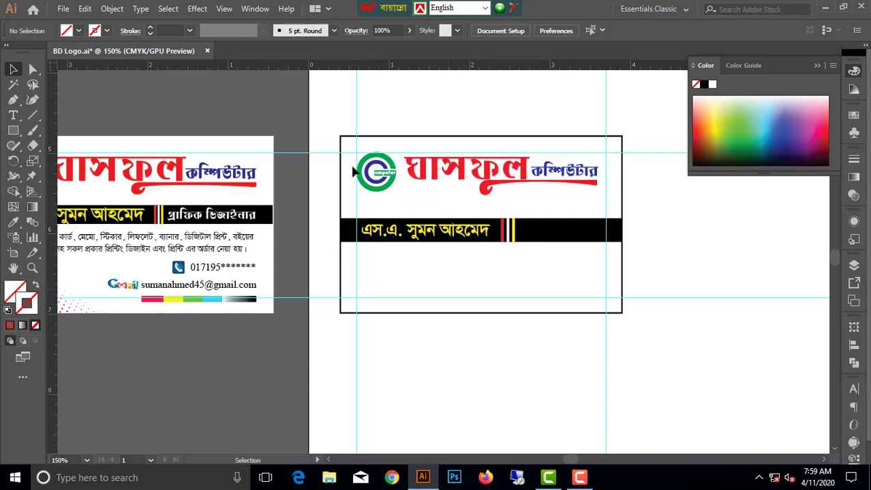
{"action": "left_click", "coordinate": [13, 115]}
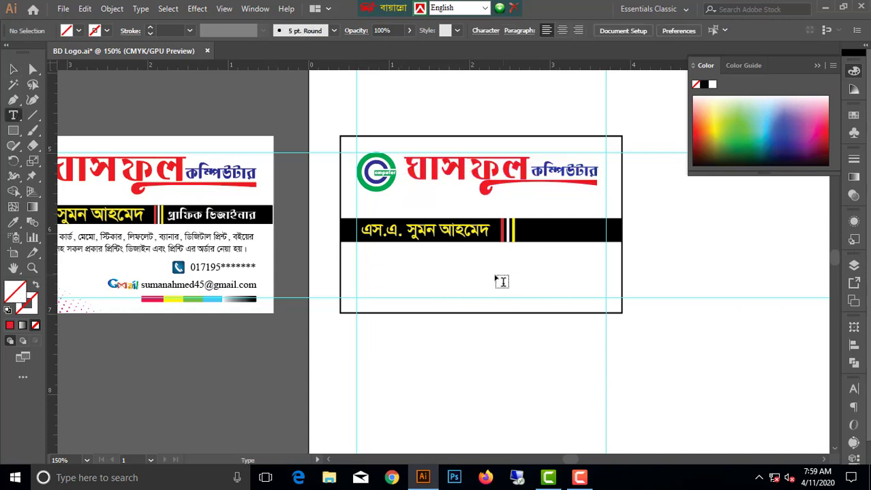
{"action": "left_click", "coordinate": [472, 269]}
{"action": "type", "text": "ড়"}
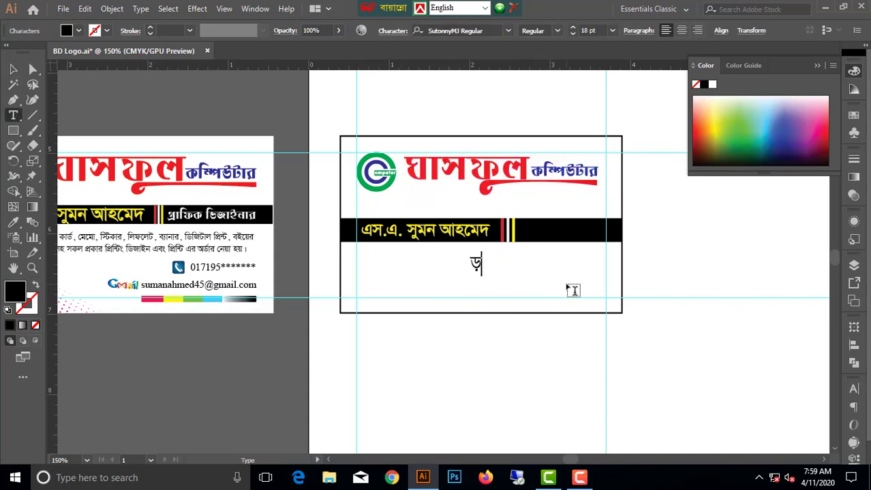
{"action": "key", "text": "BackSpace"}
{"action": "key", "text": "BackSpace"}
{"action": "key", "text": "ctrl+alt+b"}
{"action": "type", "text": "গ্রাফিক ডিজাইনার"}
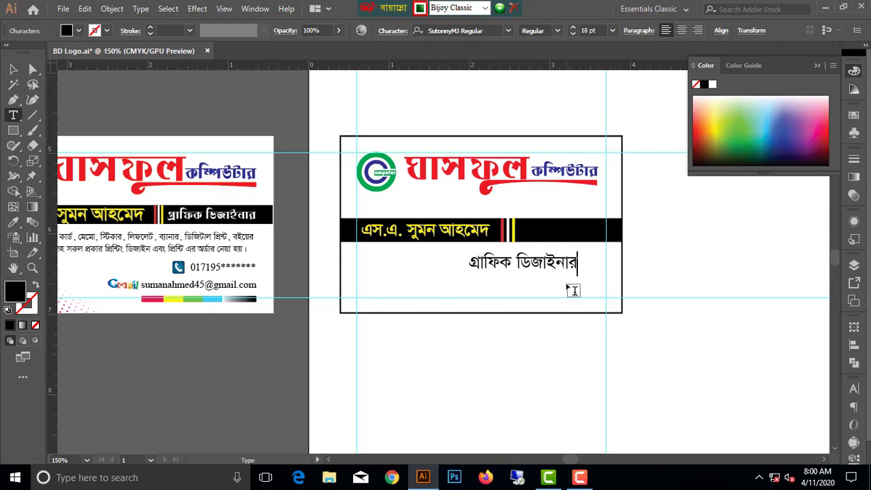
{"action": "left_click", "coordinate": [11, 70]}
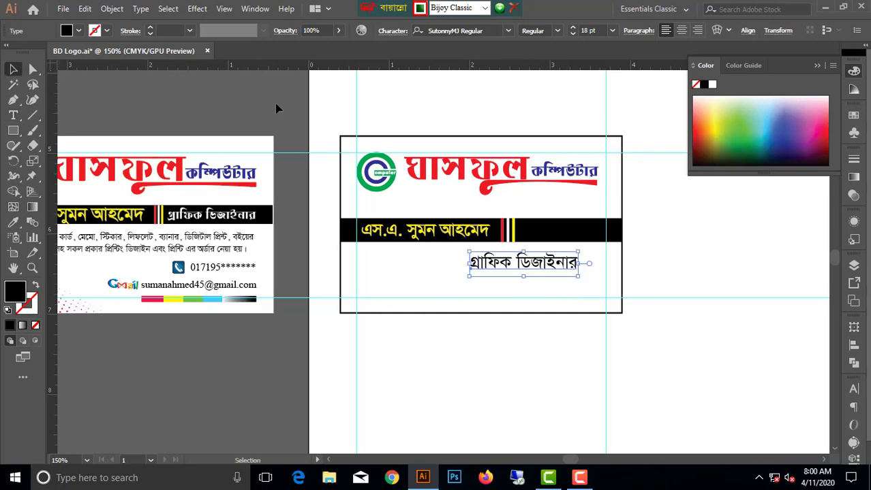
- Set the designation's font to UrmeeMJ Regular
{"action": "left_click", "coordinate": [442, 32]}
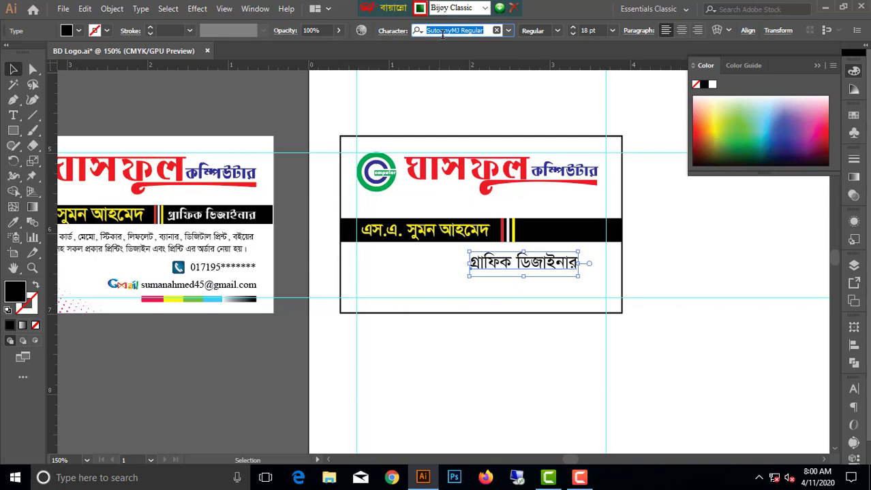
{"action": "type", "text": "u"}
{"action": "key", "text": "ctrl+alt+b"}
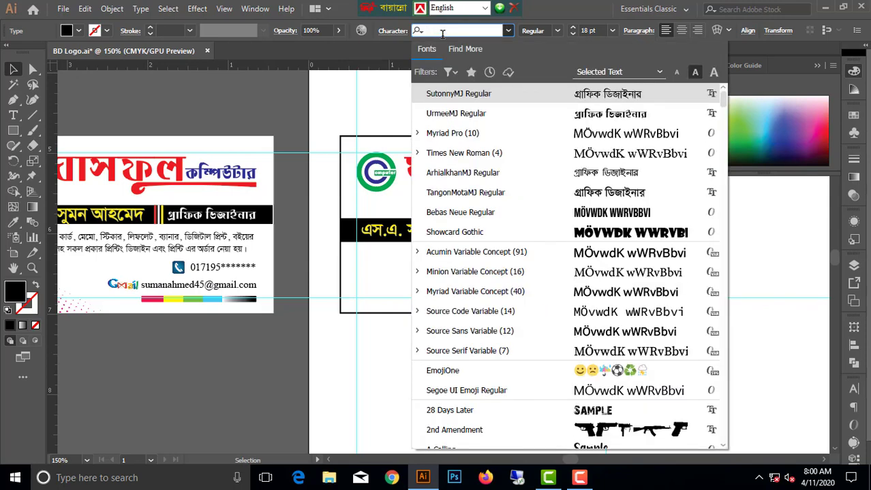
{"action": "type", "text": "rm"}
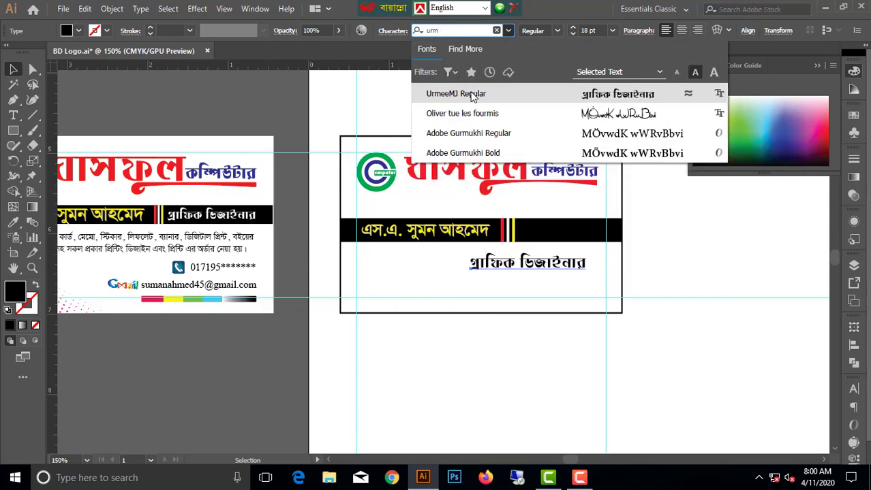
{"action": "left_click", "coordinate": [469, 93]}
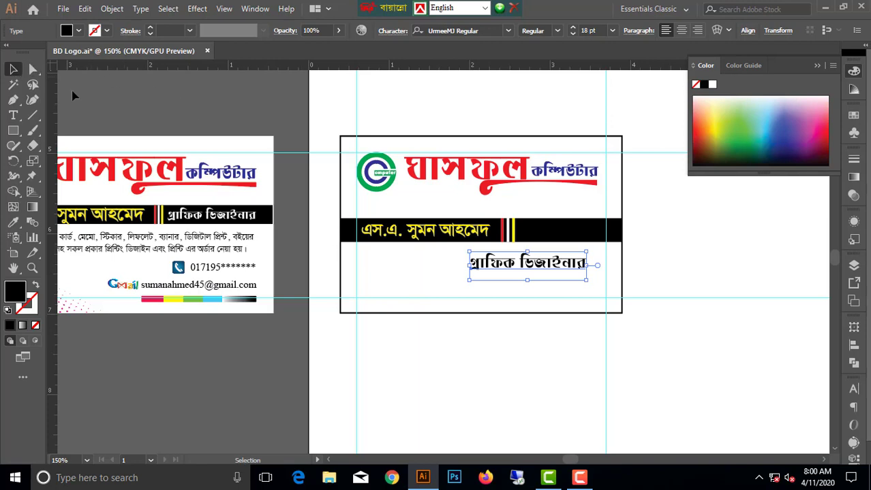
{"action": "key", "text": "ctrl+z"}
{"action": "key", "text": "ctrl+shift+z"}
- Fill the designation text white
{"action": "left_click", "coordinate": [77, 31]}
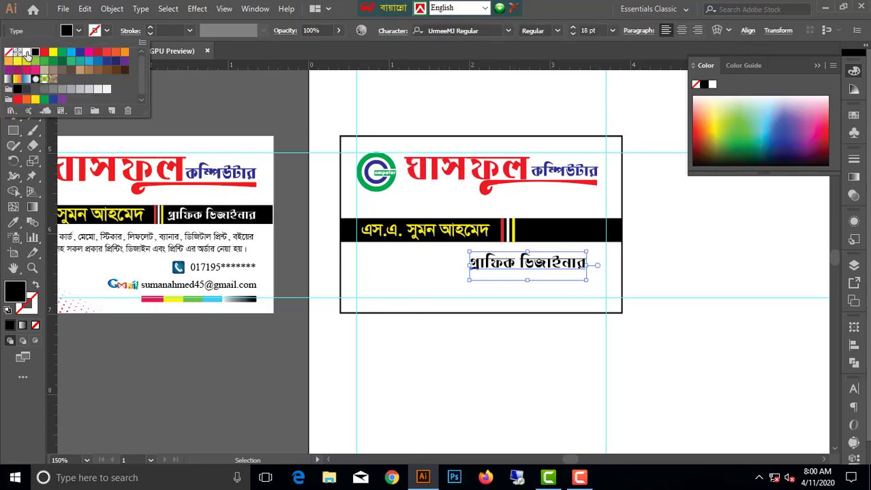
{"action": "left_click", "coordinate": [27, 53]}
{"action": "left_click", "coordinate": [520, 268]}
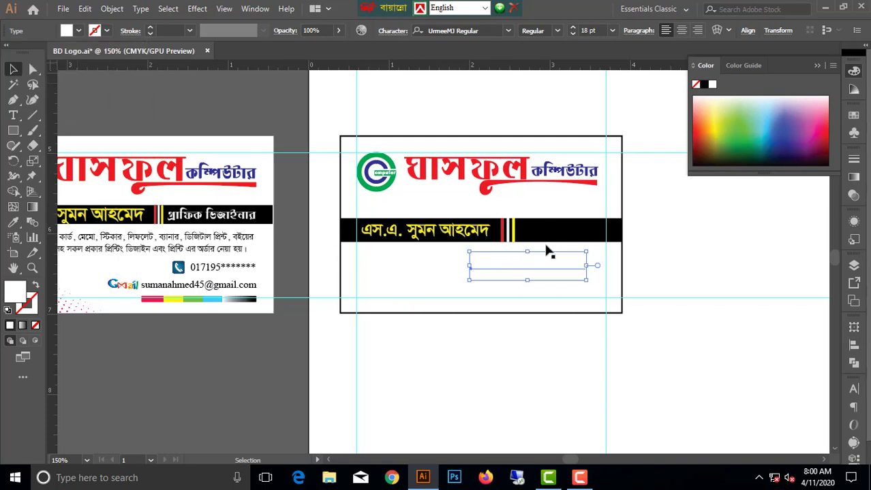
- Move গ্রাফিক ডিজাইনার onto the black band right of the dividers, scaled to about 12.8 pt
{"action": "mouse_move", "coordinate": [540, 265]}
{"action": "left_mouse_down"}
{"action": "mouse_move", "coordinate": [564, 233]}
{"action": "mouse_move", "coordinate": [579, 233]}
{"action": "left_mouse_up"}
{"action": "scroll", "coordinate": [564, 247], "scroll_direction": "up", "scroll_amount": 2}
{"action": "scroll", "coordinate": [564, 247], "scroll_direction": "up", "scroll_amount": 1}
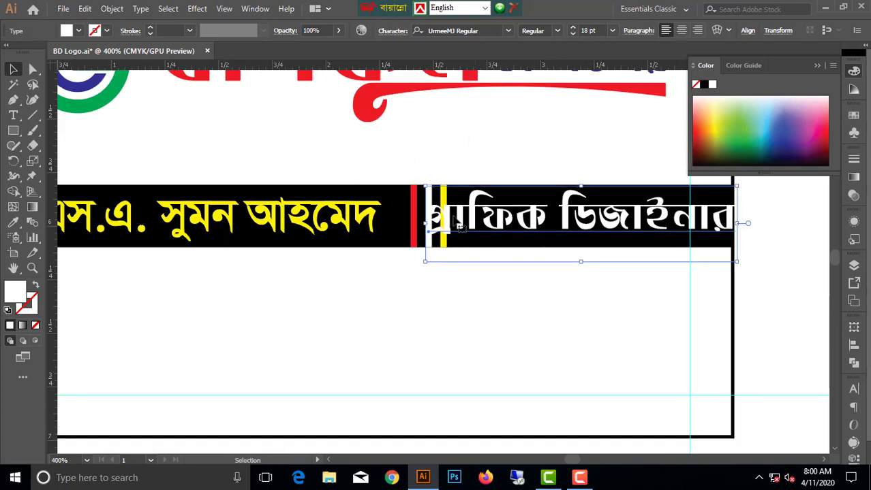
{"action": "left_click_drag", "start_coordinate": [423, 184], "coordinate": [488, 201]}
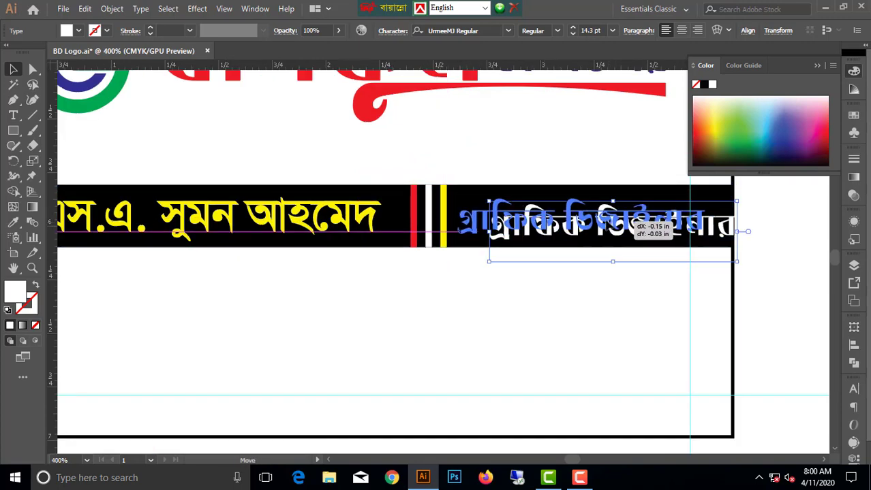
{"action": "left_click_drag", "start_coordinate": [588, 233], "coordinate": [554, 219]}
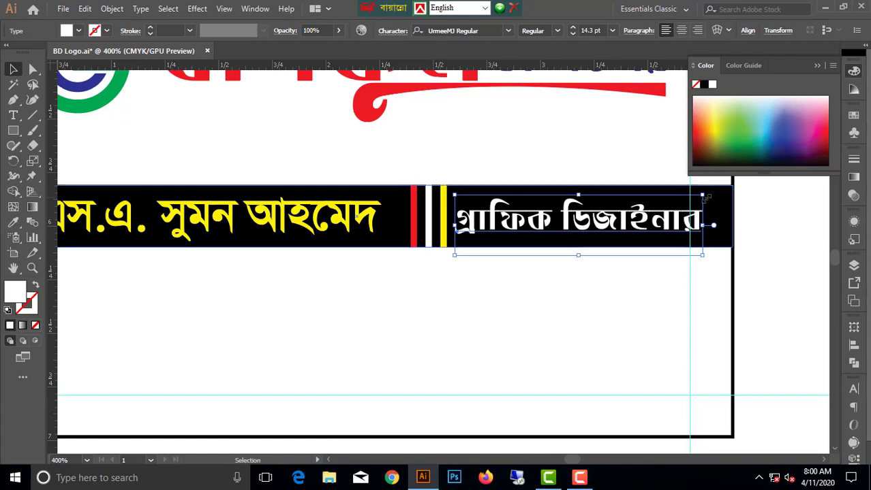
{"action": "left_click_drag", "start_coordinate": [701, 196], "coordinate": [664, 209]}
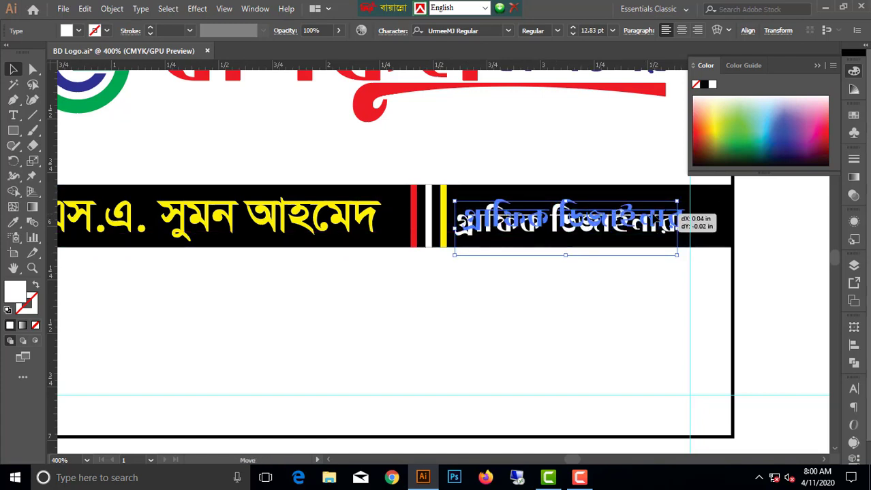
{"action": "left_click", "coordinate": [589, 297]}
{"action": "scroll", "coordinate": [586, 296], "scroll_direction": "down", "scroll_amount": 3}
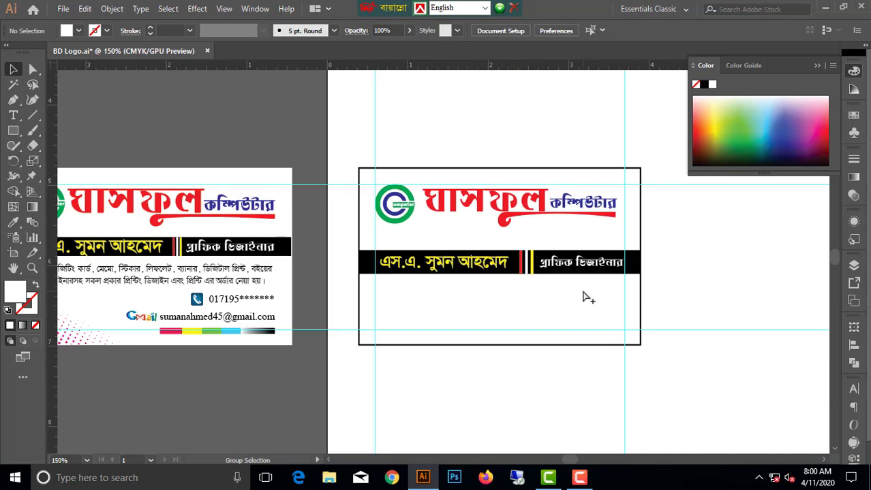
- Select the divider group, then the services paragraph on the left reference card
{"action": "scroll", "coordinate": [575, 294], "scroll_direction": "up", "scroll_amount": 3}
{"action": "scroll", "coordinate": [492, 250], "scroll_direction": "down", "scroll_amount": 1}
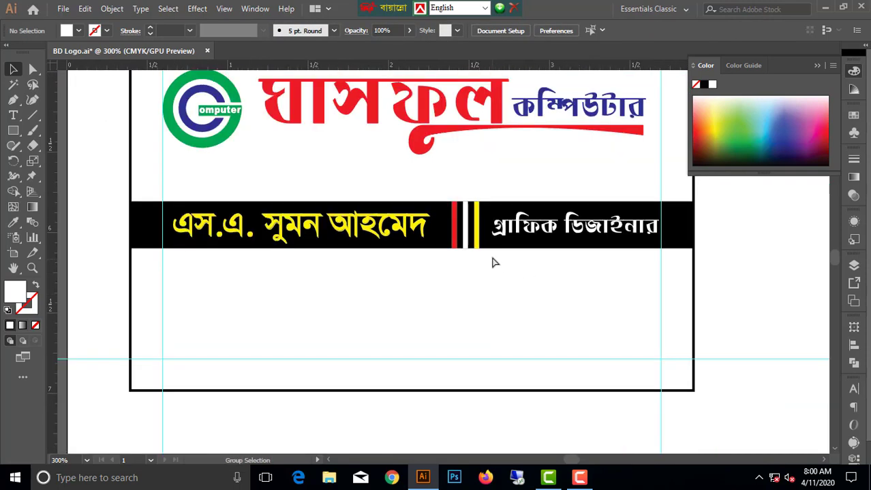
{"action": "left_click", "coordinate": [470, 234]}
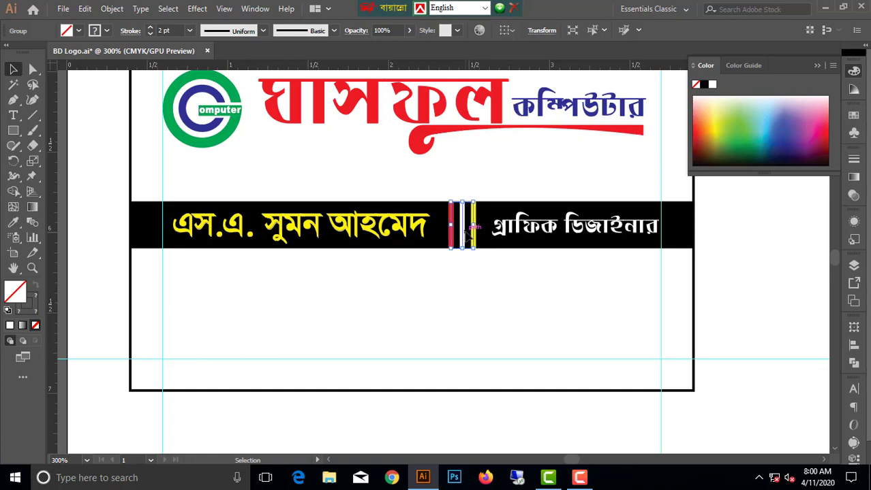
{"action": "scroll", "coordinate": [470, 234], "scroll_direction": "down", "scroll_amount": 2}
{"action": "left_click", "coordinate": [210, 243]}
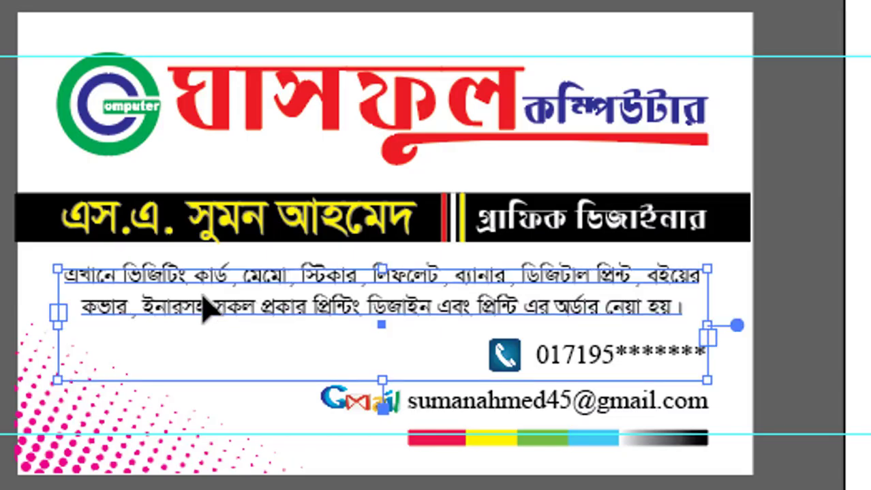
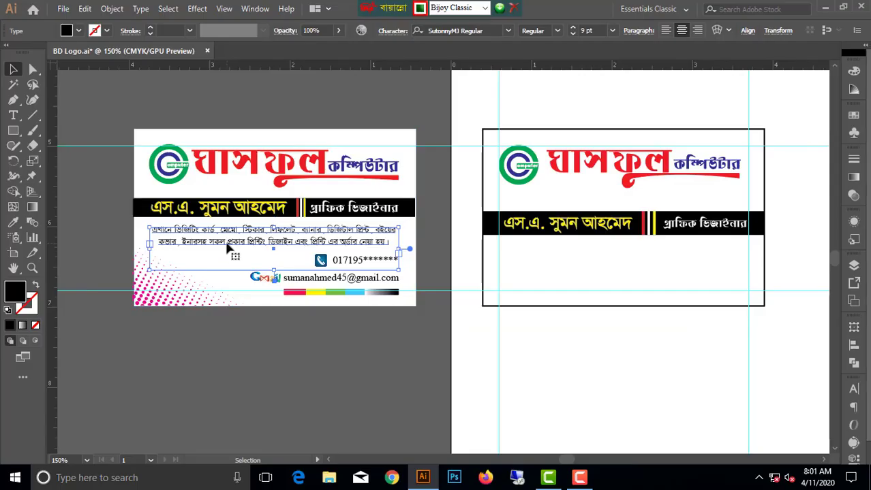
- Draw an unfilled rectangle with a black outline just below the name bar on the new card
{"action": "left_click", "coordinate": [278, 352]}
{"action": "key", "text": "m"}
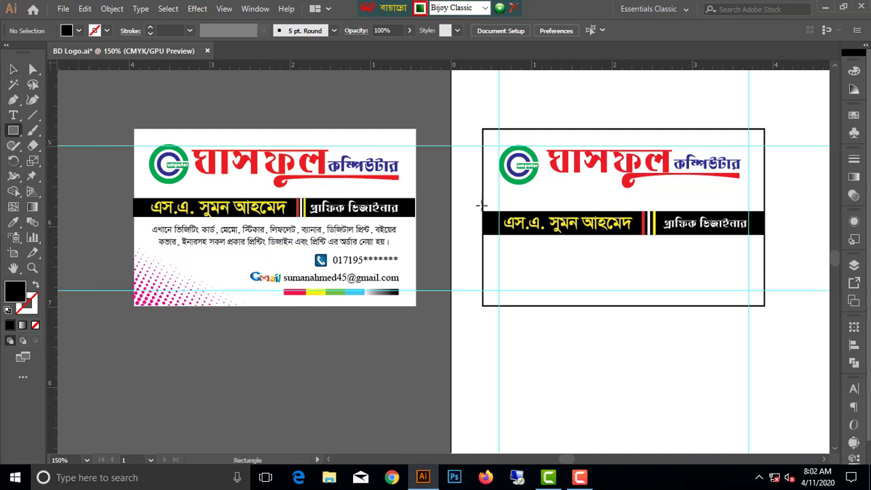
{"action": "left_click_drag", "start_coordinate": [499, 242], "coordinate": [748, 286]}
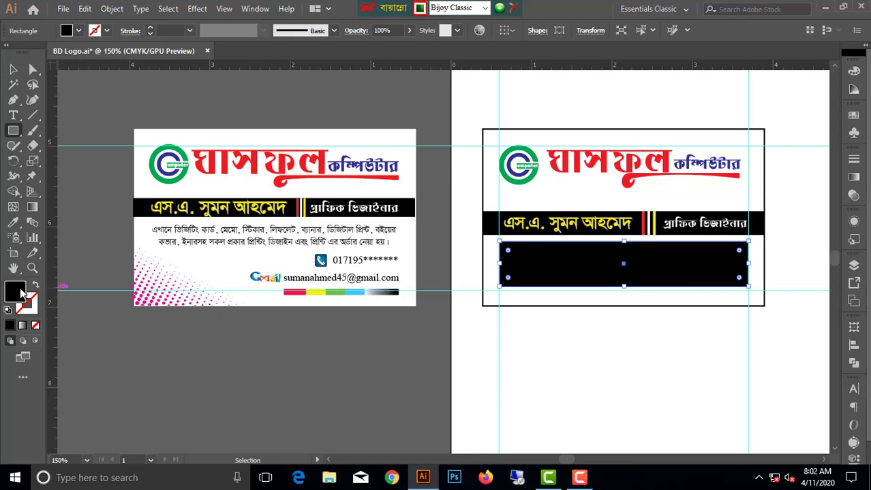
{"action": "left_click", "coordinate": [39, 289]}
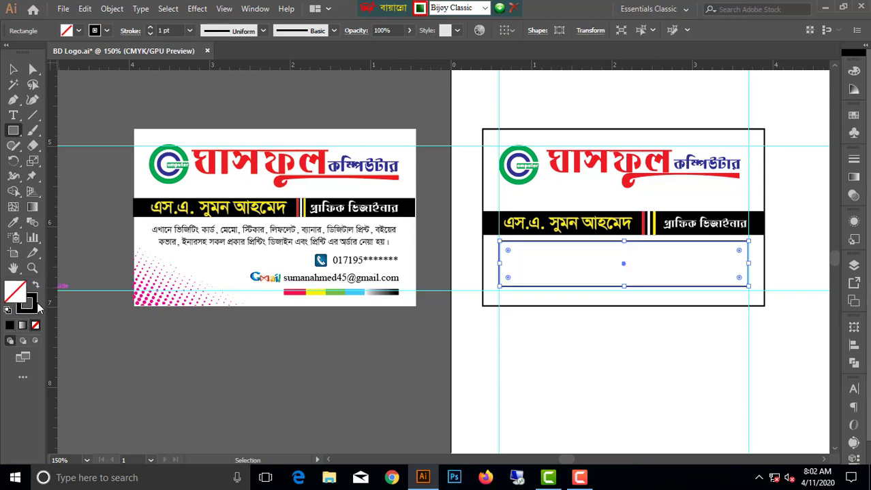
{"action": "left_click", "coordinate": [26, 303]}
{"action": "left_click", "coordinate": [17, 68]}
{"action": "left_click", "coordinate": [138, 120]}
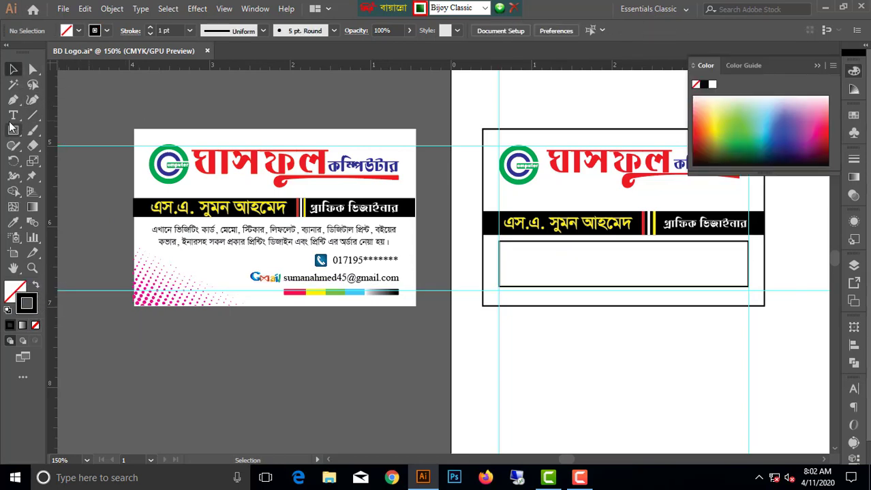
{"action": "left_click", "coordinate": [13, 115]}
- Paste the Bengali paragraph into the rectangle as area text in SutonnyMJ at 10 pt
{"action": "left_click", "coordinate": [493, 256], "text": "ctrl"}
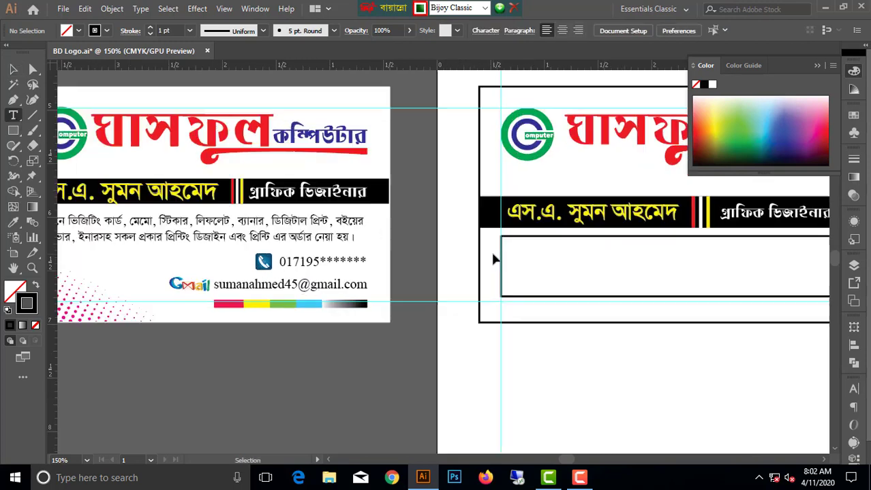
{"action": "mouse_move", "coordinate": [519, 261]}
{"action": "left_mouse_down"}
{"action": "mouse_move", "coordinate": [560, 257]}
{"action": "mouse_move", "coordinate": [521, 282]}
{"action": "mouse_move", "coordinate": [482, 282]}
{"action": "mouse_move", "coordinate": [554, 280]}
{"action": "left_mouse_up"}
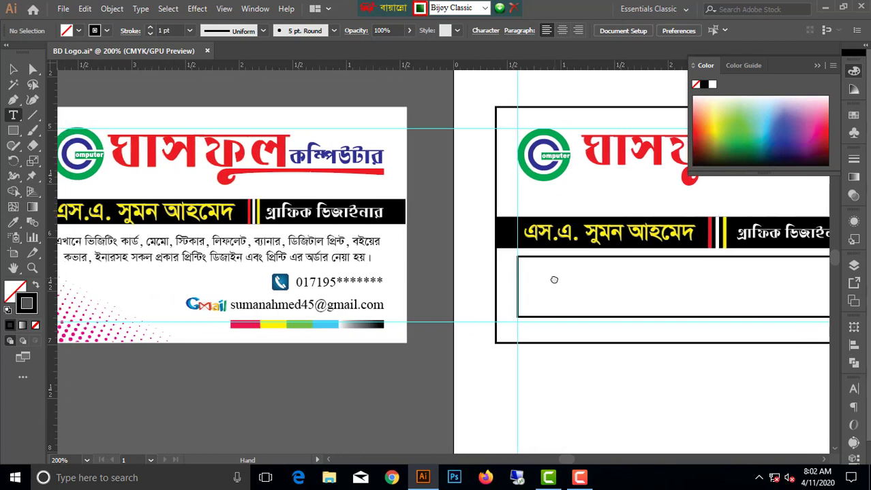
{"action": "left_click", "coordinate": [525, 271]}
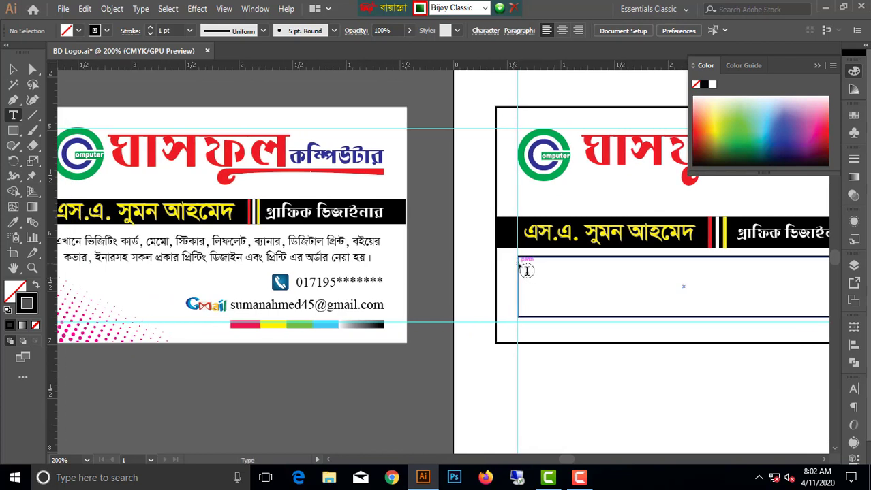
{"action": "key", "text": "ctrl+v"}
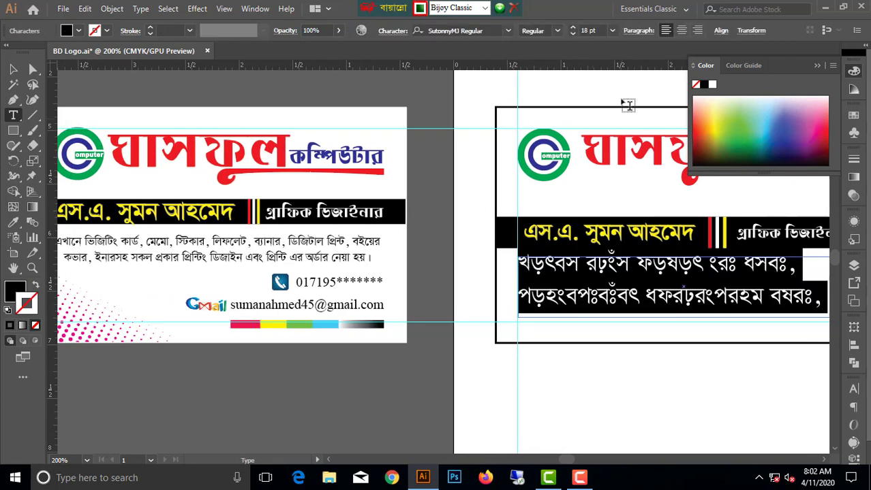
{"action": "left_click", "coordinate": [612, 31]}
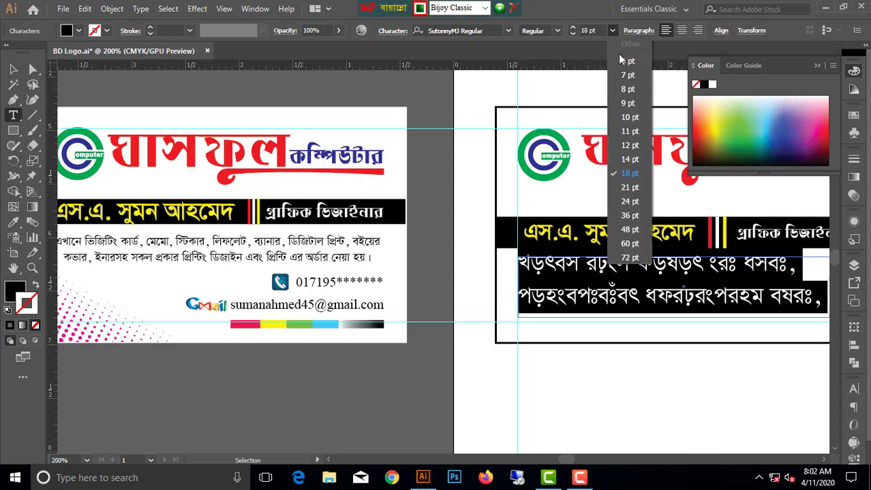
{"action": "left_click", "coordinate": [629, 117]}
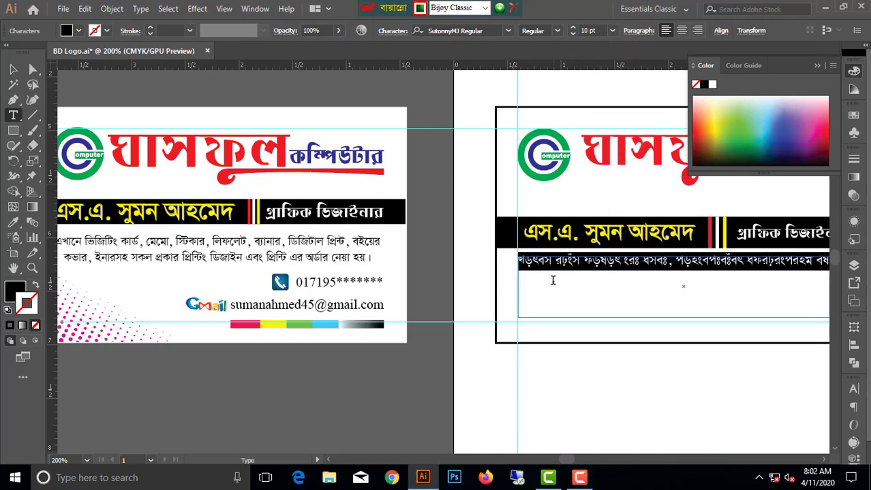
- Type the Bengali services list (visiting cards, memos, stickers, banners, printing) ending 'নেওয়া হয়।'
{"action": "type", "text": "এ"}
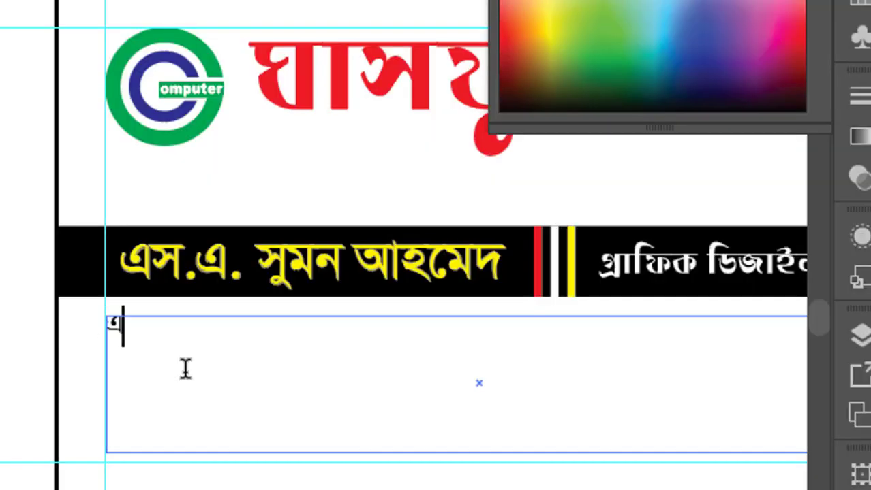
{"action": "type", "text": "খােন ভি"}
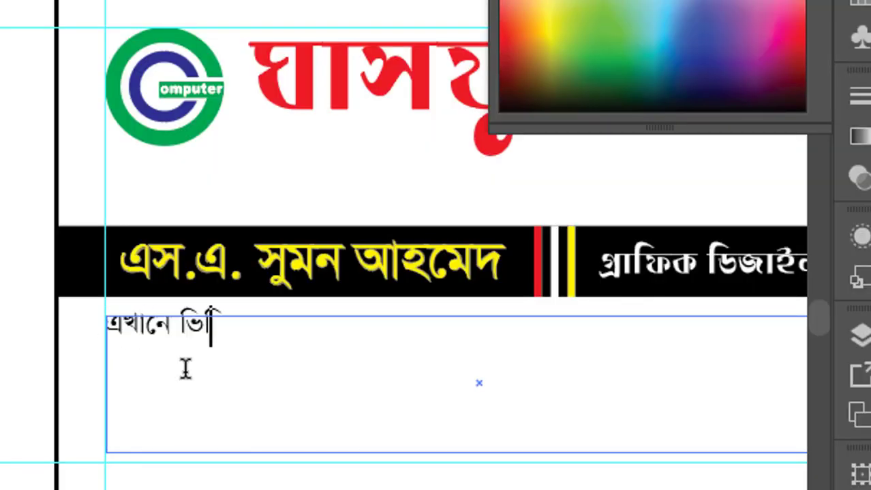
{"action": "type", "text": "জিটিং কাড"}
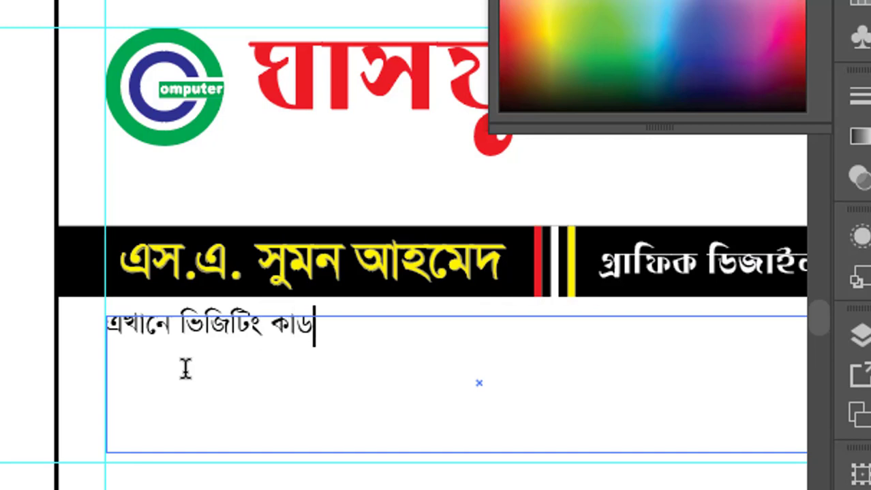
{"action": "key", "text": "BackSpace"}
{"action": "type", "text": ", "}
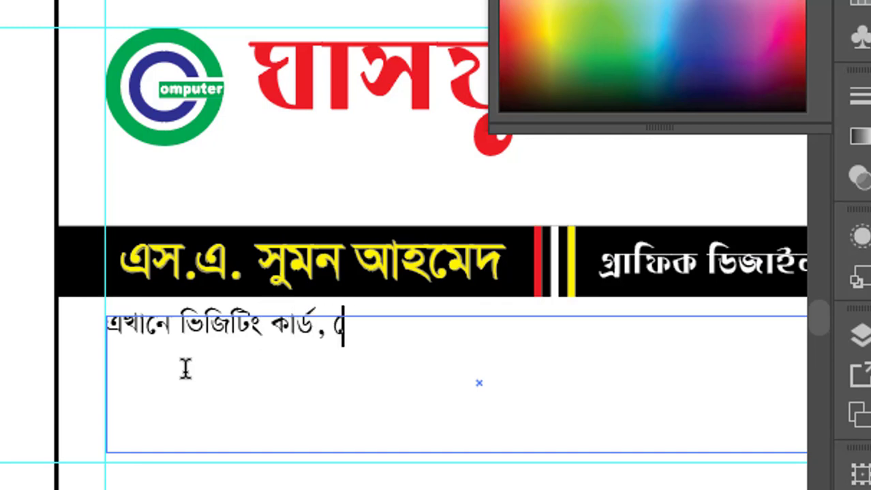
{"action": "type", "text": "মেমো, স্"}
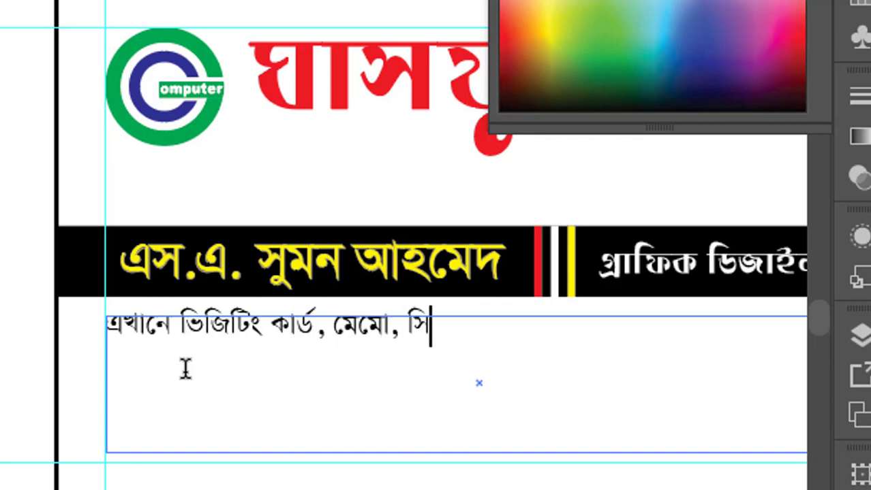
{"action": "type", "text": "টিকার, ল"}
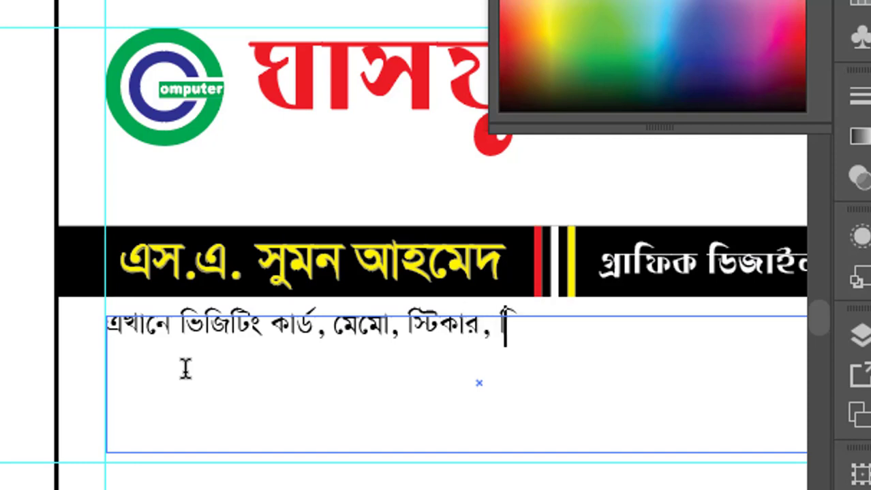
{"action": "type", "text": "িফলে"}
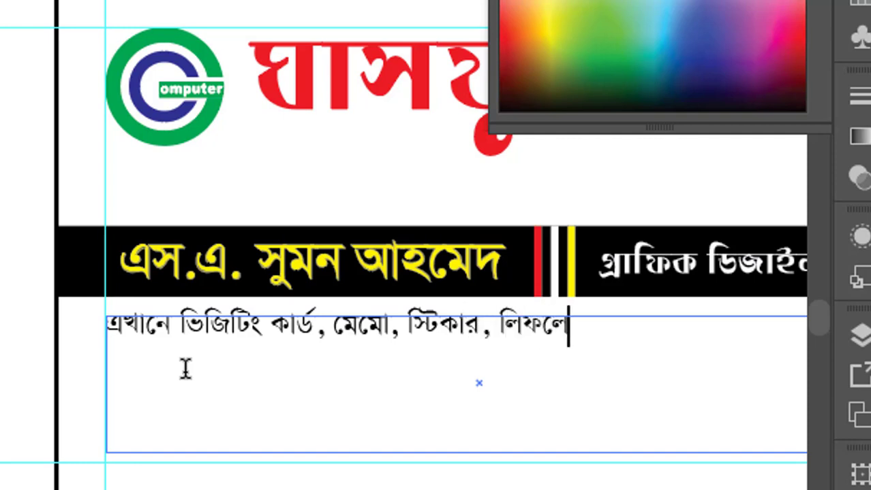
{"action": "type", "text": "ট, ব্যা"}
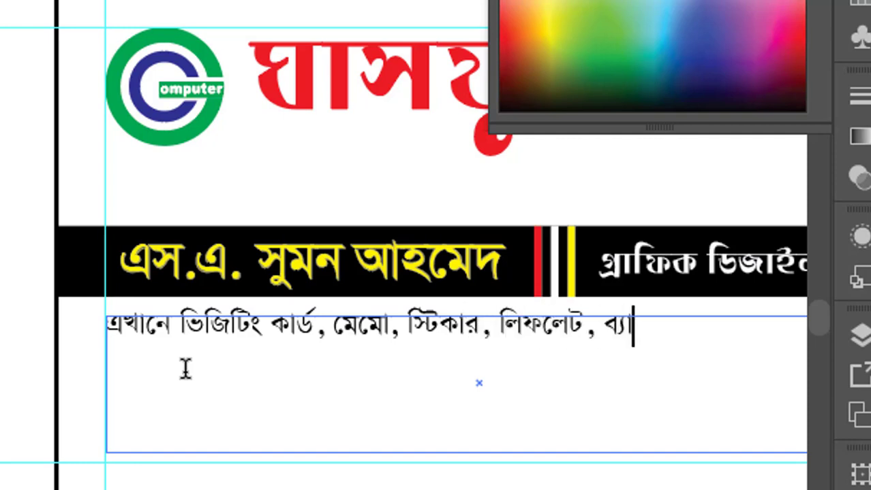
{"action": "type", "text": "নার, ডি"}
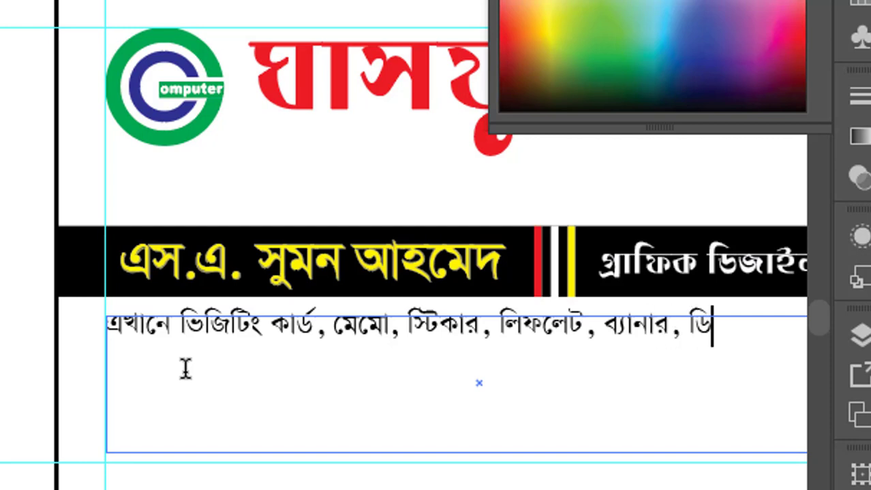
{"action": "type", "text": "জিটা"}
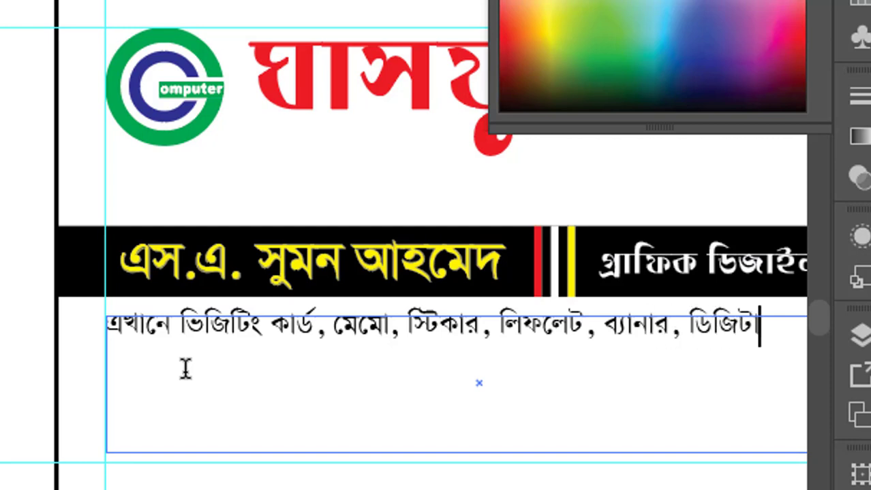
{"action": "type", "text": "ল ডি"}
{"action": "key", "text": "BackSpace"}
{"action": "type", "text": "প"}
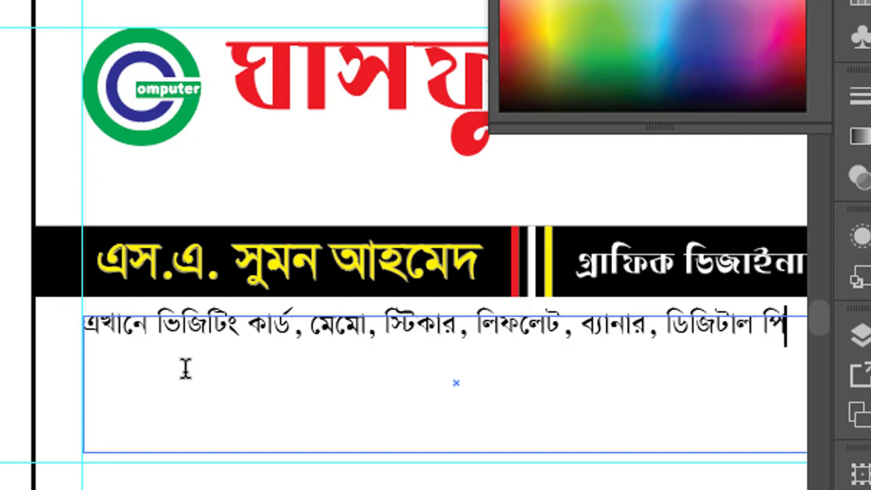
{"action": "type", "text": "্রিন্ট"}
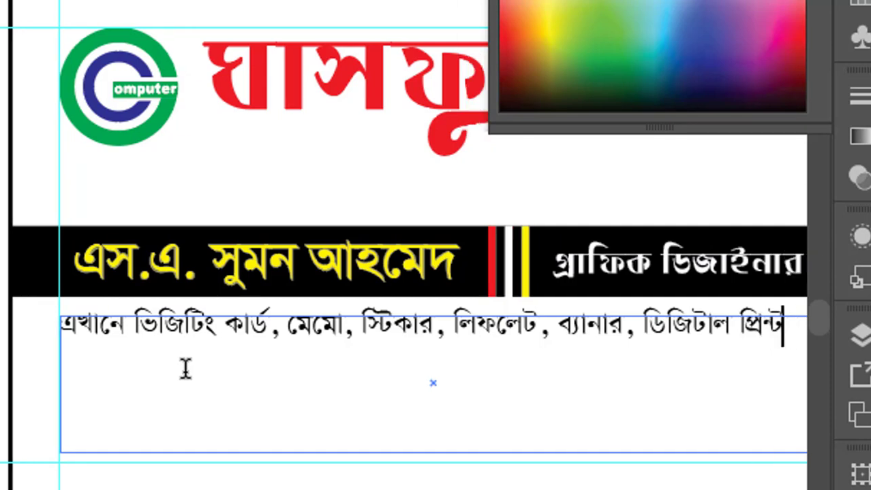
{"action": "type", "text": ", বইয়ের "}
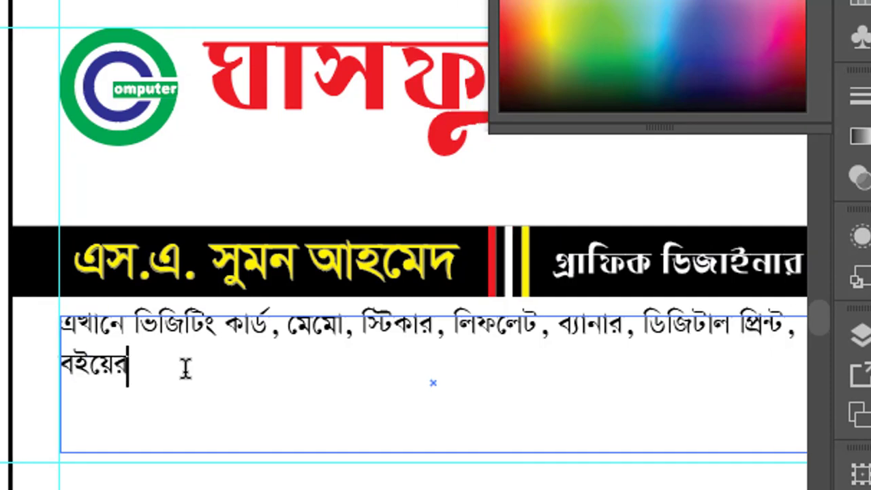
{"action": "type", "text": "কভার"}
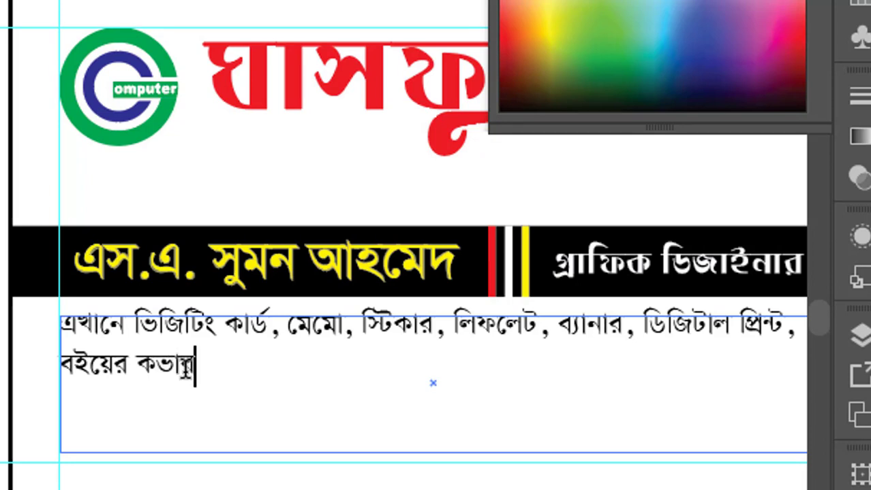
{"action": "type", "text": ", ইনা"}
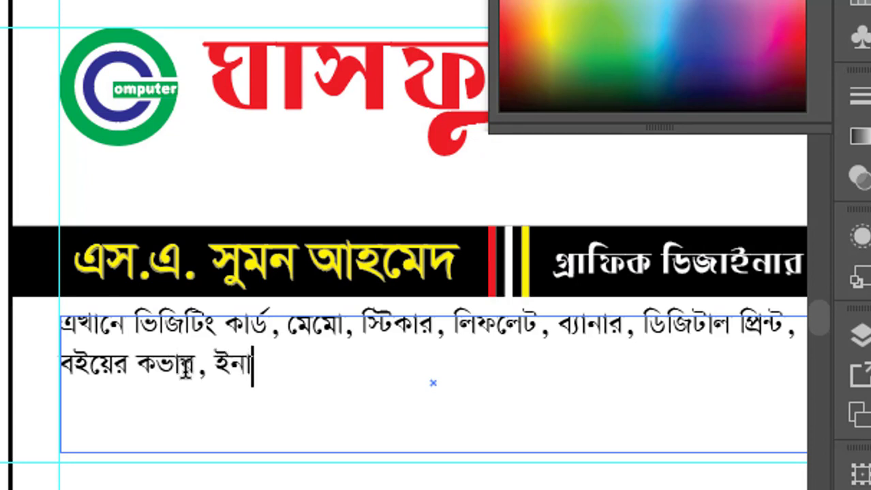
{"action": "type", "text": "রসহ"}
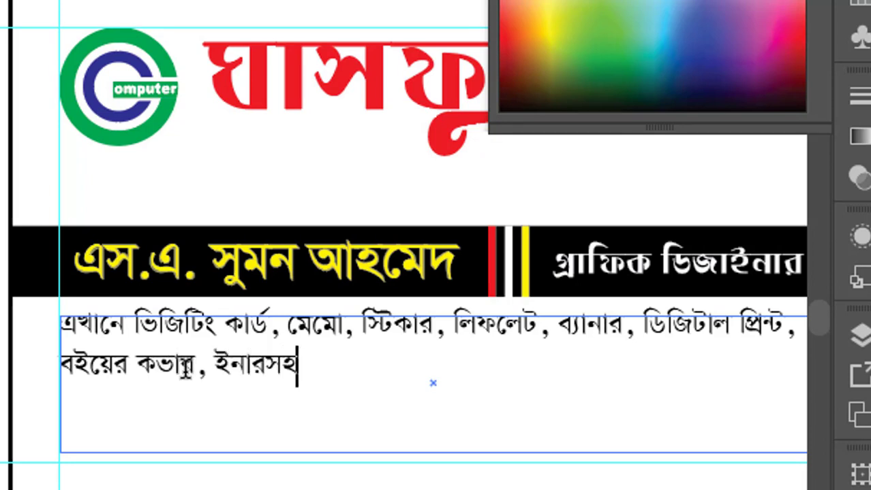
{"action": "type", "text": " সকল"}
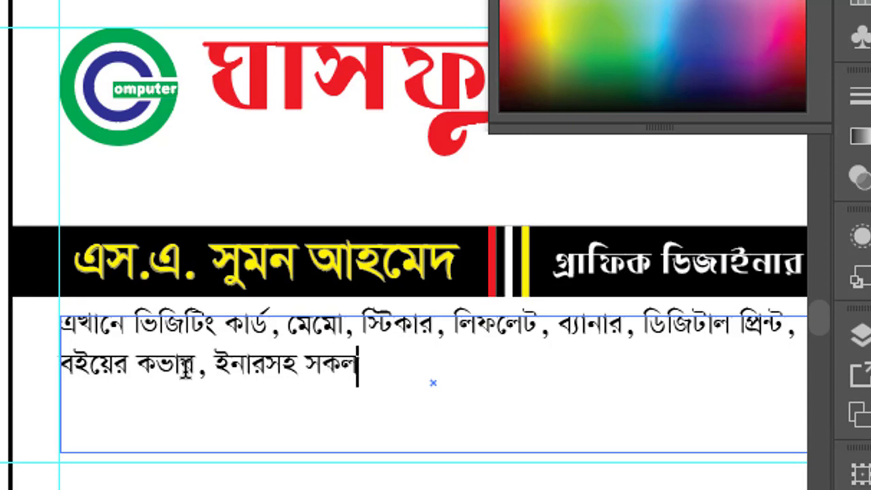
{"action": "type", "text": " প্রকার প"}
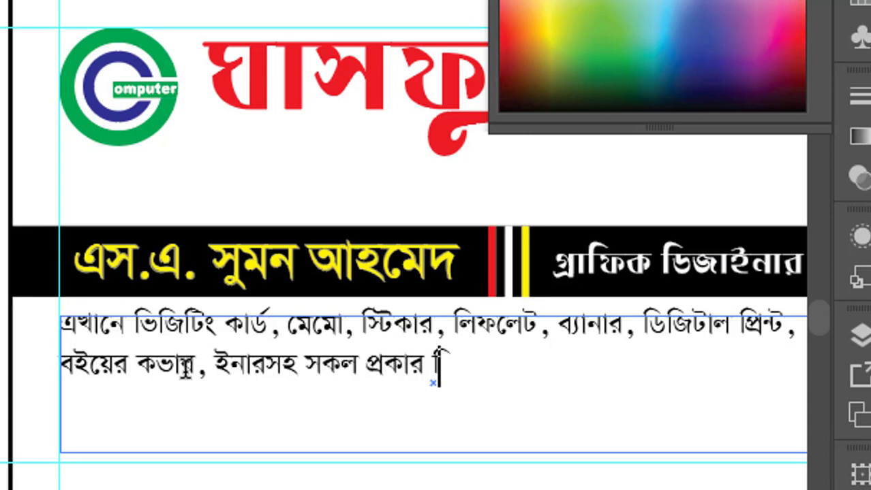
{"action": "type", "text": "্রিনি"}
{"action": "type", "text": "ং"}
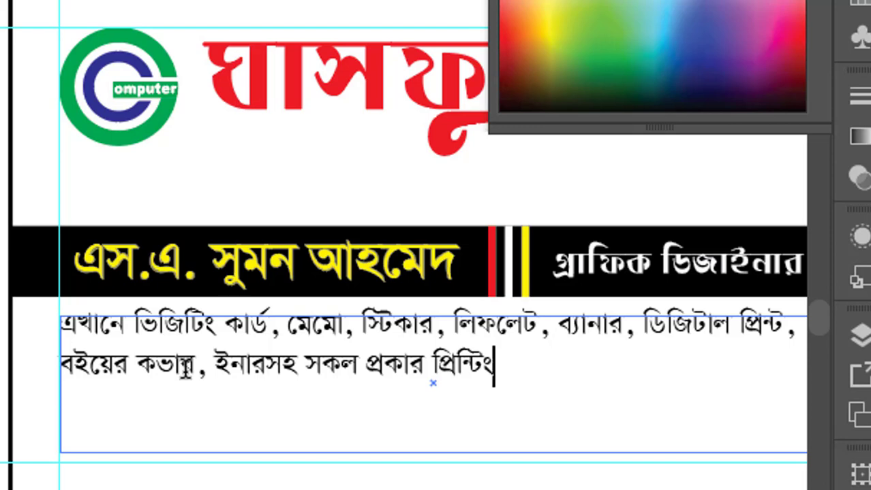
{"action": "type", "text": " ডিজাই"}
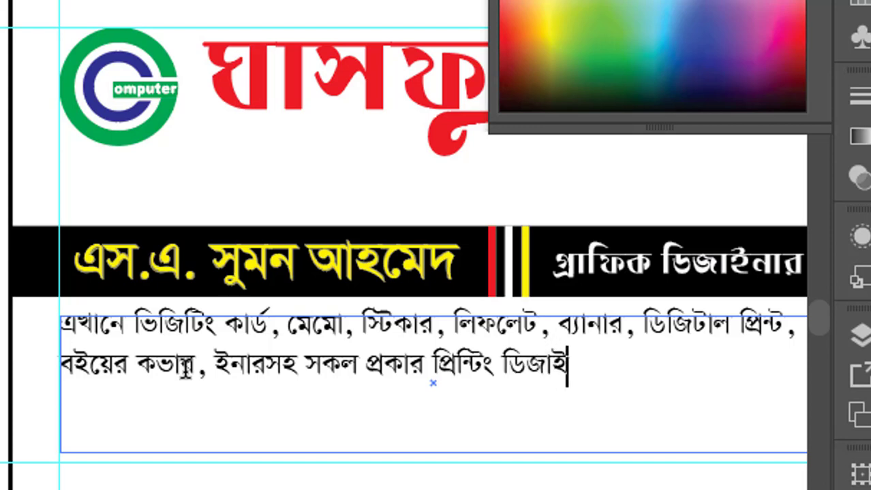
{"action": "type", "text": "ন এবং প্রি"}
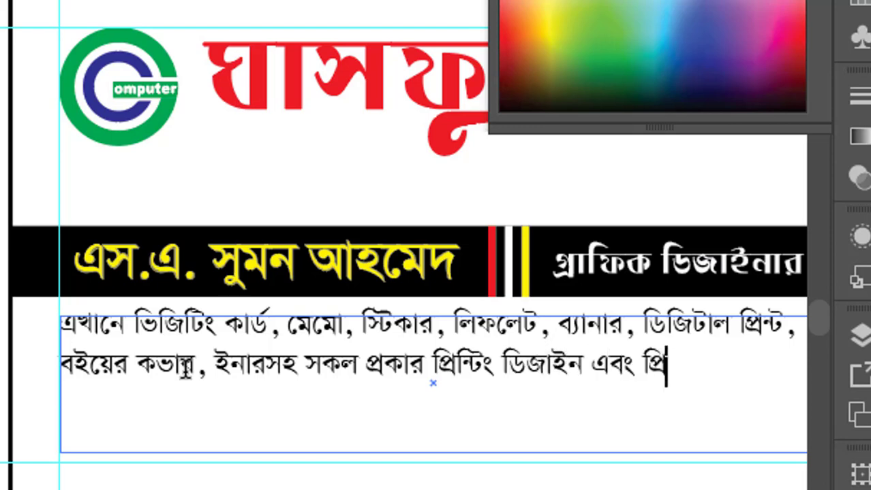
{"action": "type", "text": "ন্ট "}
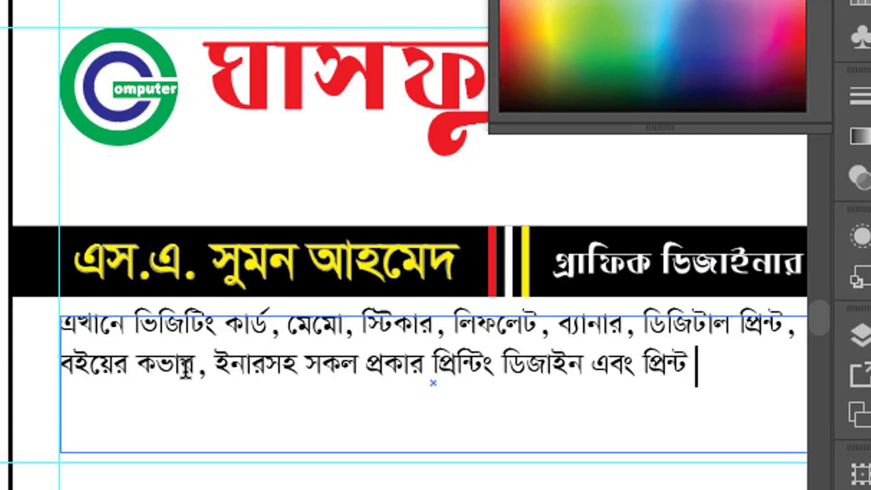
{"action": "type", "text": "এর অর্"}
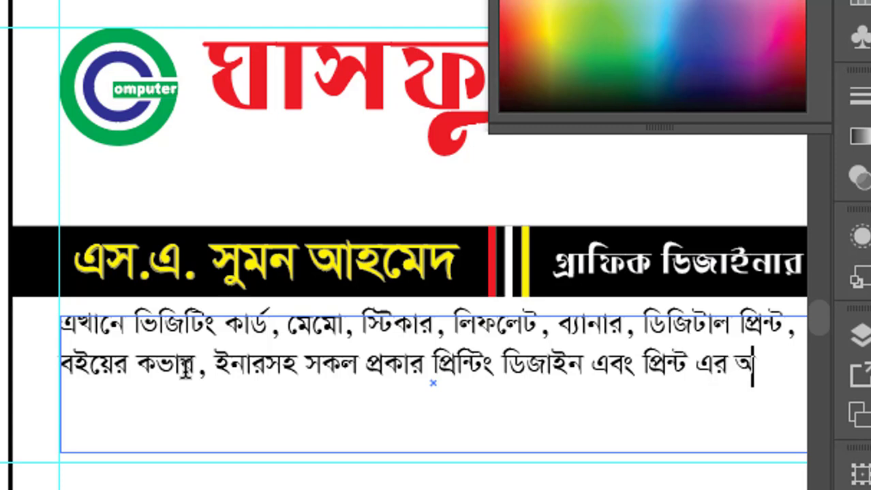
{"action": "type", "text": "ডার ন"}
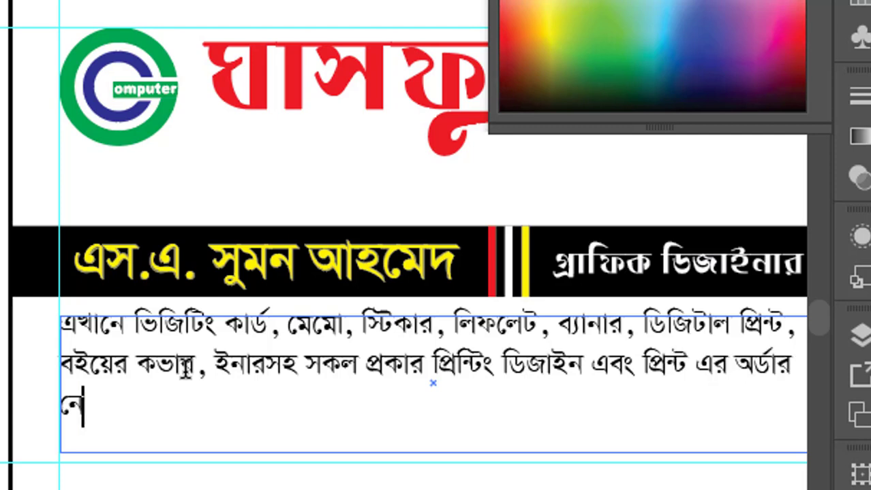
{"action": "type", "text": "েওয়া হয়।"}
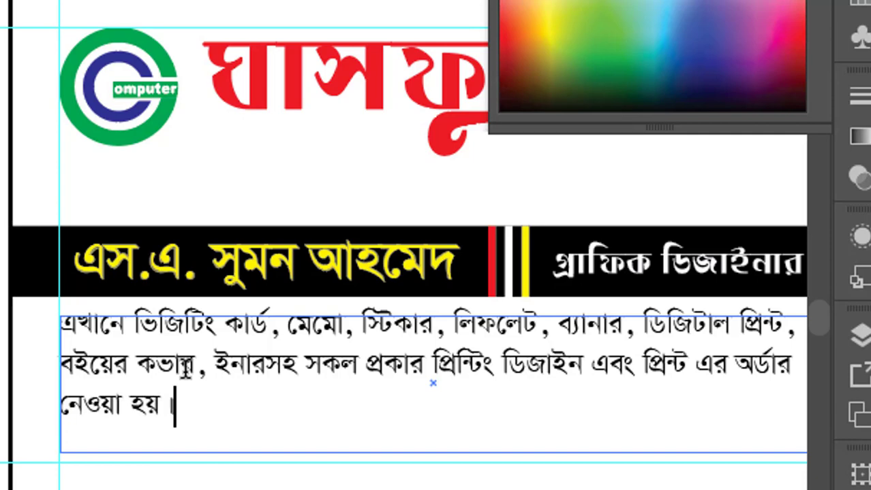
- Centre-align the services paragraph and set its font size to 9 pt
{"action": "left_click", "coordinate": [13, 69]}
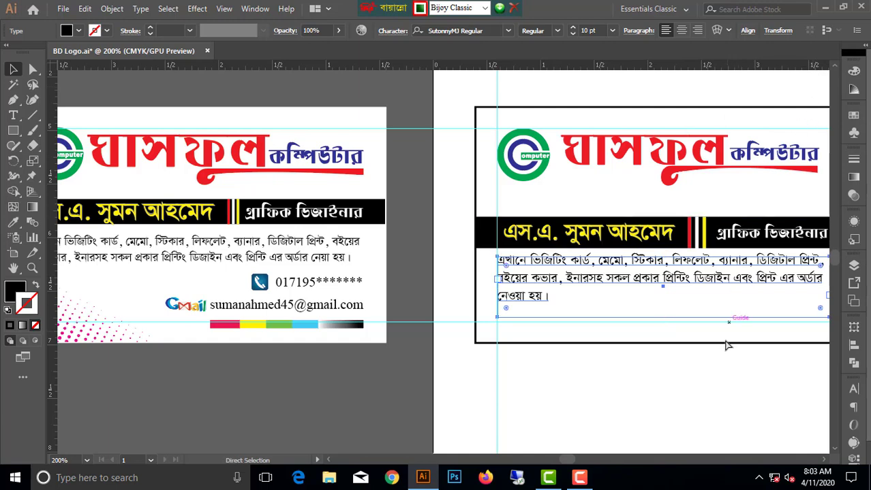
{"action": "left_click_drag", "start_coordinate": [696, 375], "coordinate": [606, 372]}
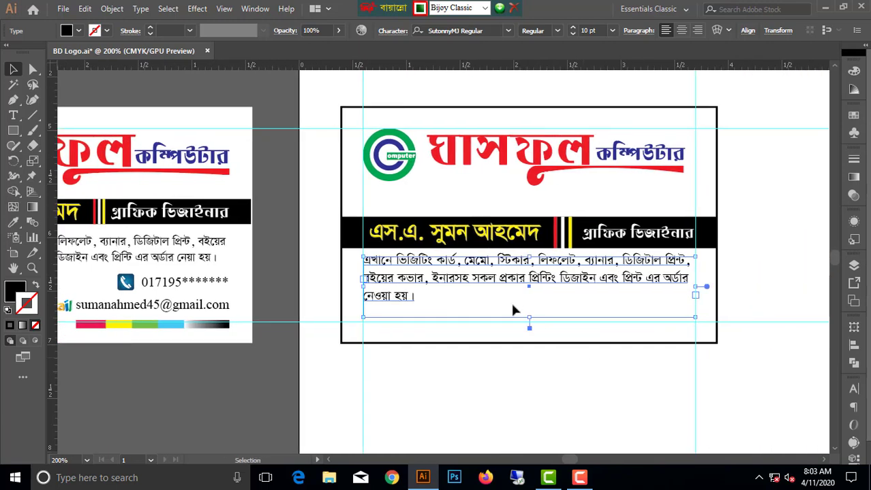
{"action": "left_click", "coordinate": [681, 30]}
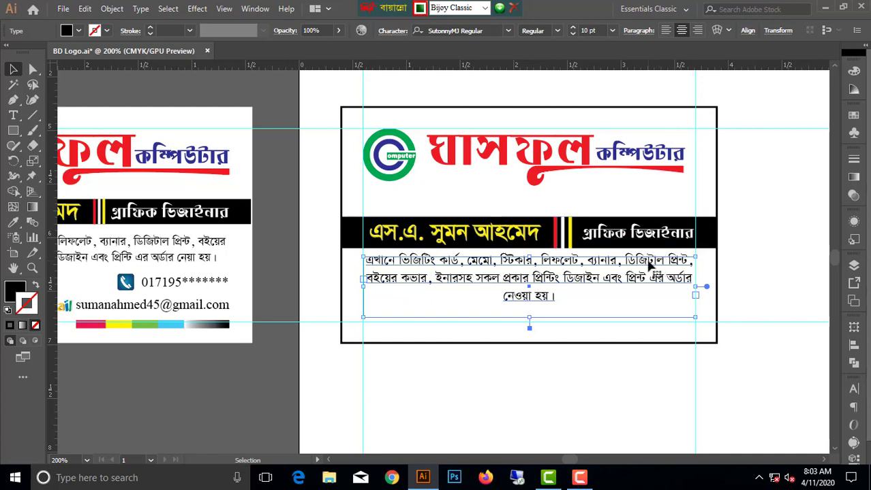
{"action": "left_click", "coordinate": [592, 31]}
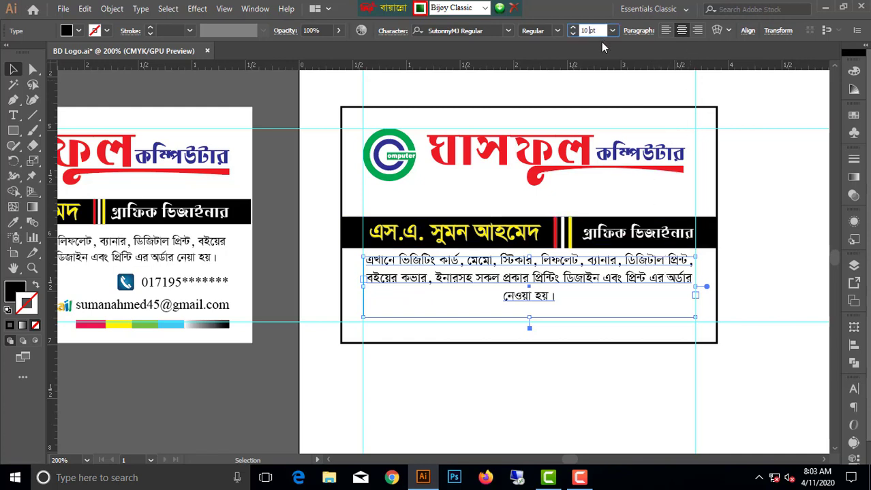
{"action": "key", "text": "Up"}
{"action": "key", "text": "Down"}
{"action": "key", "text": "Down"}
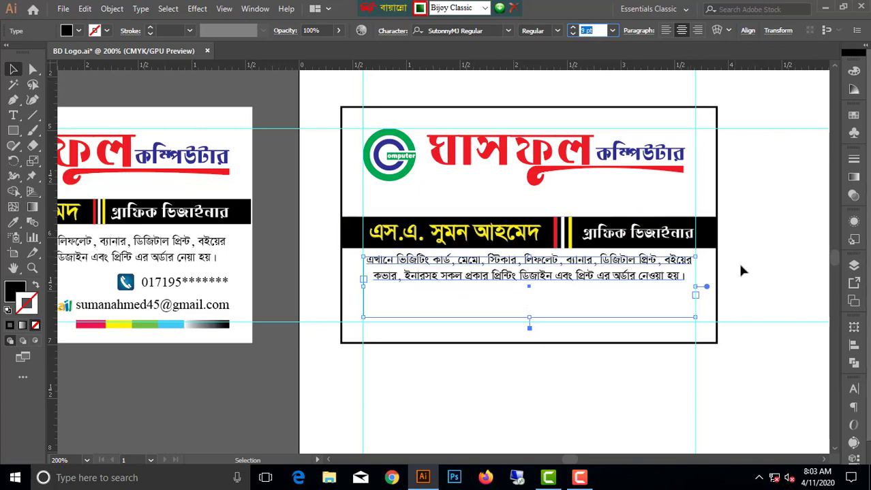
- Nudge the name bar and paragraph upward together
{"action": "left_click", "coordinate": [782, 271]}
{"action": "left_click", "coordinate": [581, 273]}
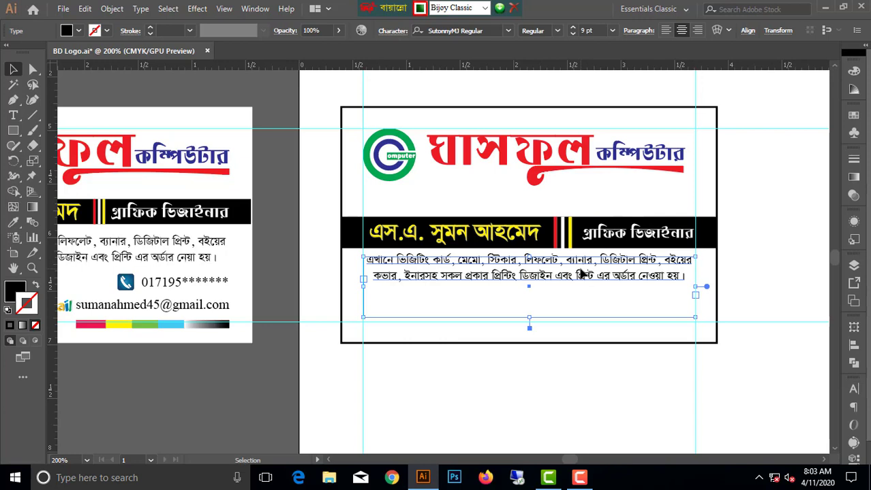
{"action": "key", "text": "Down"}
{"action": "key", "text": "Down"}
{"action": "key", "text": "Down"}
{"action": "key", "text": "Down"}
{"action": "left_click_drag", "start_coordinate": [678, 308], "coordinate": [374, 204]}
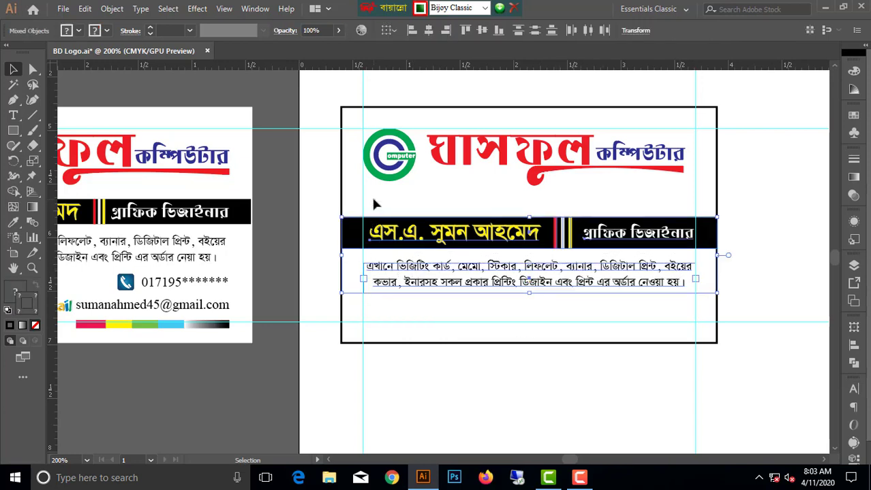
{"action": "key", "text": "Up"}
{"action": "key", "text": "Up"}
{"action": "key", "text": "Up"}
{"action": "key", "text": "Up"}
{"action": "key", "text": "Up"}
{"action": "key", "text": "Up"}
{"action": "key", "text": "Up"}
{"action": "key", "text": "Up"}
{"action": "key", "text": "Up"}
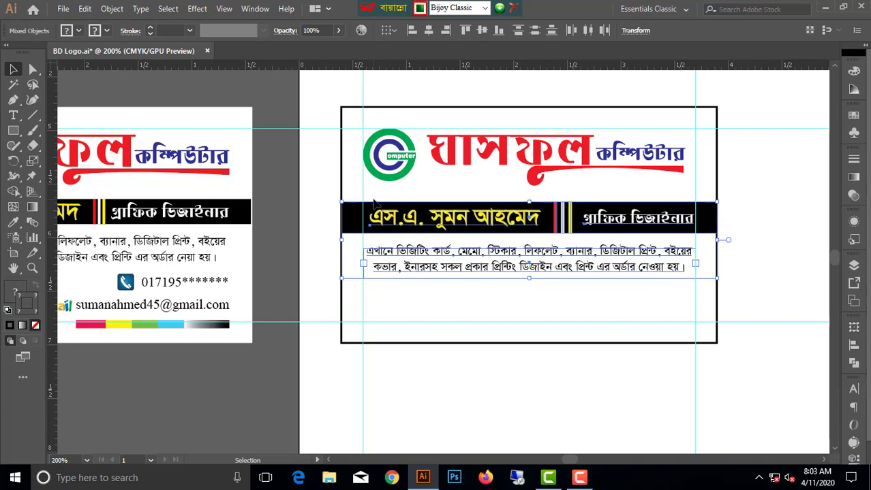
{"action": "key", "text": "Up"}
{"action": "key", "text": "Up"}
{"action": "key", "text": "Up"}
{"action": "key", "text": "Up"}
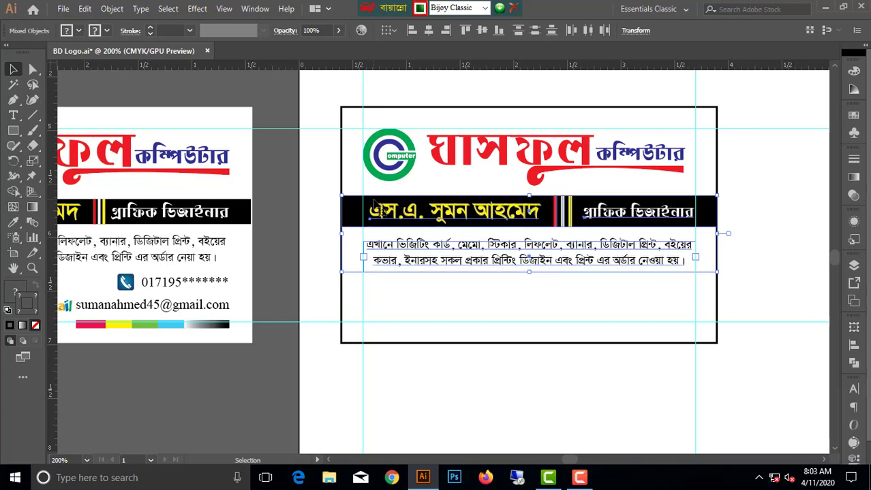
{"action": "left_click", "coordinate": [746, 290]}
- Alt-drag copies of the phone icon and Gmail logo below the paragraph on the new card
{"action": "scroll", "coordinate": [746, 289], "scroll_direction": "up", "scroll_amount": 1}
{"action": "scroll", "coordinate": [746, 289], "scroll_direction": "left", "scroll_amount": 5}
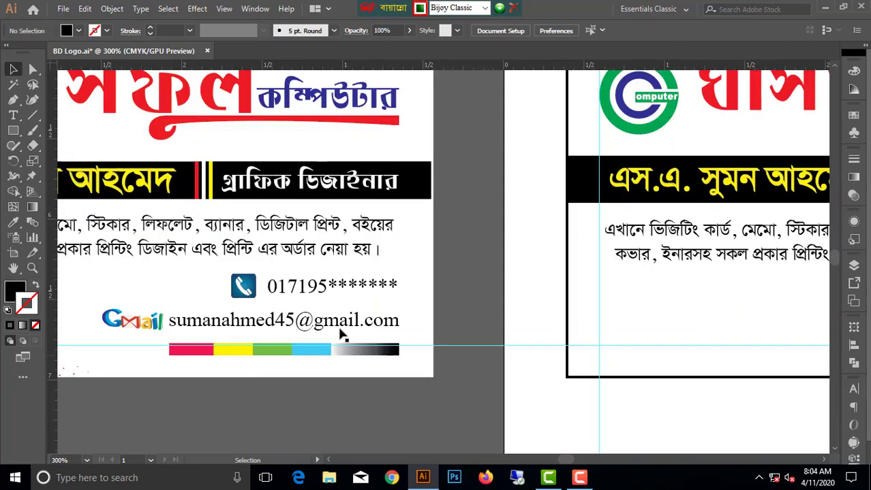
{"action": "left_click", "coordinate": [248, 293]}
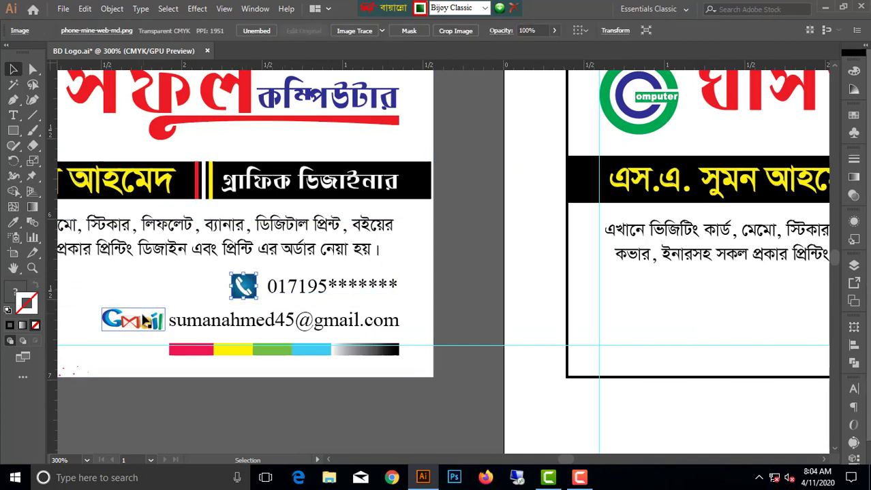
{"action": "left_click", "coordinate": [311, 292]}
{"action": "left_click", "coordinate": [245, 294]}
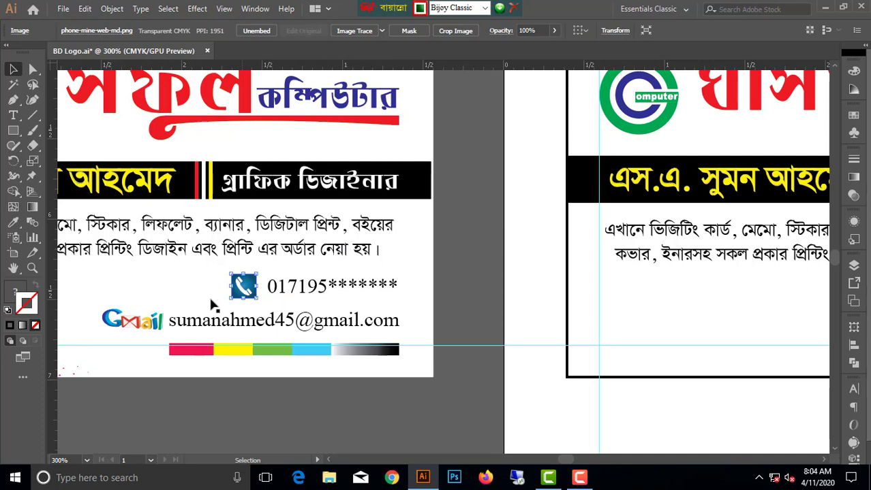
{"action": "left_click", "coordinate": [139, 326], "text": "shift"}
{"action": "scroll", "coordinate": [174, 331], "scroll_direction": "down", "scroll_amount": 2, "text": "alt"}
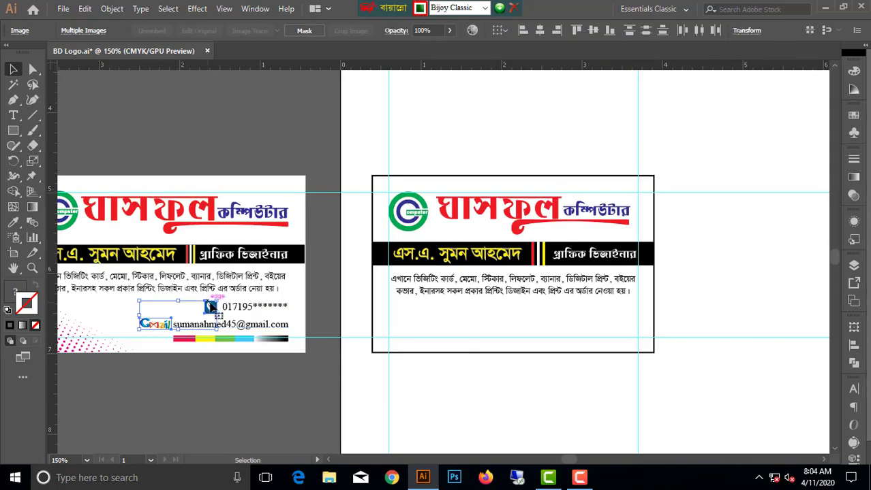
{"action": "left_click_drag", "start_coordinate": [211, 309], "coordinate": [558, 310]}
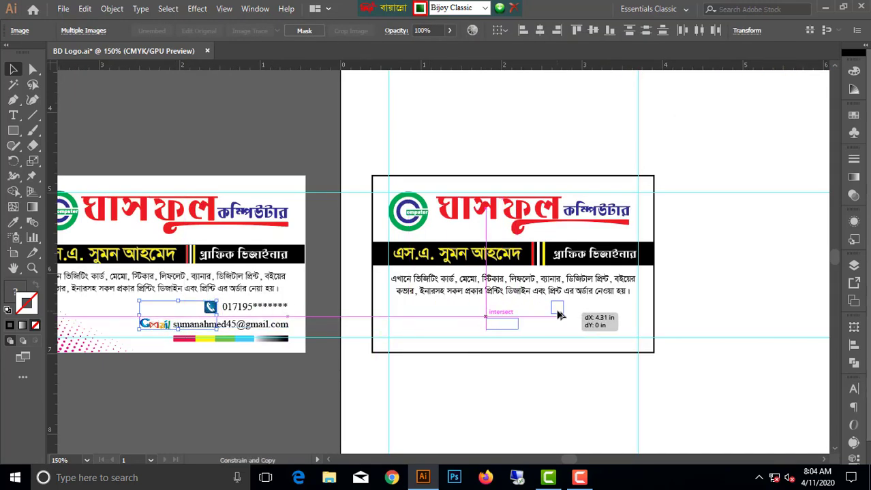
{"action": "left_click", "coordinate": [556, 398]}
{"action": "scroll", "coordinate": [555, 340], "scroll_direction": "up", "scroll_amount": 3, "text": "alt"}
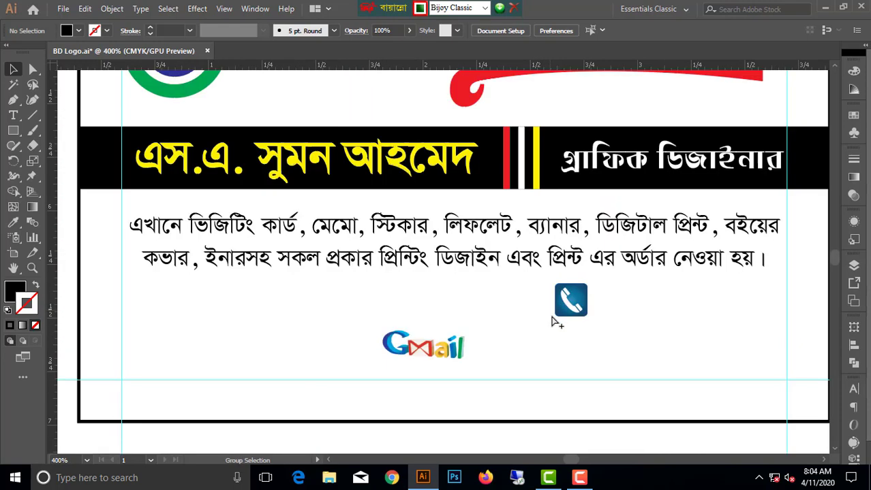
{"action": "scroll", "coordinate": [552, 325], "scroll_direction": "down", "scroll_amount": 2, "text": "alt"}
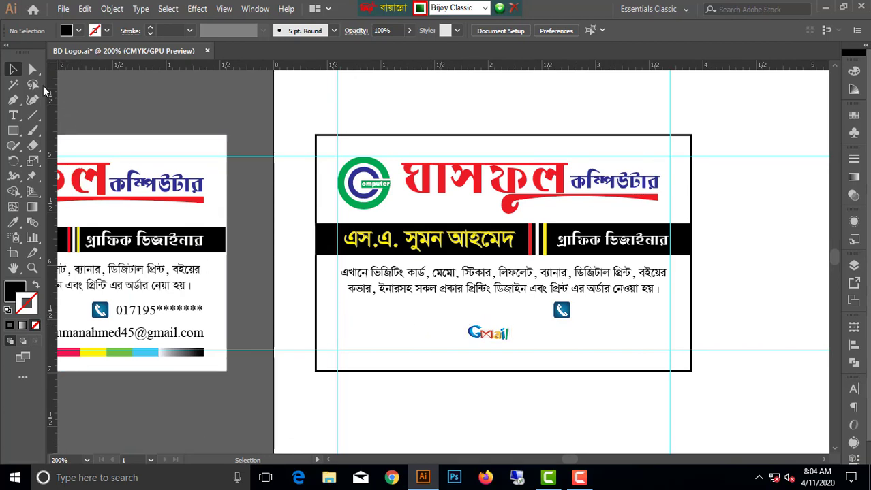
- Add a new text line beside the phone icon set in Times New Roman
{"action": "left_click", "coordinate": [13, 115]}
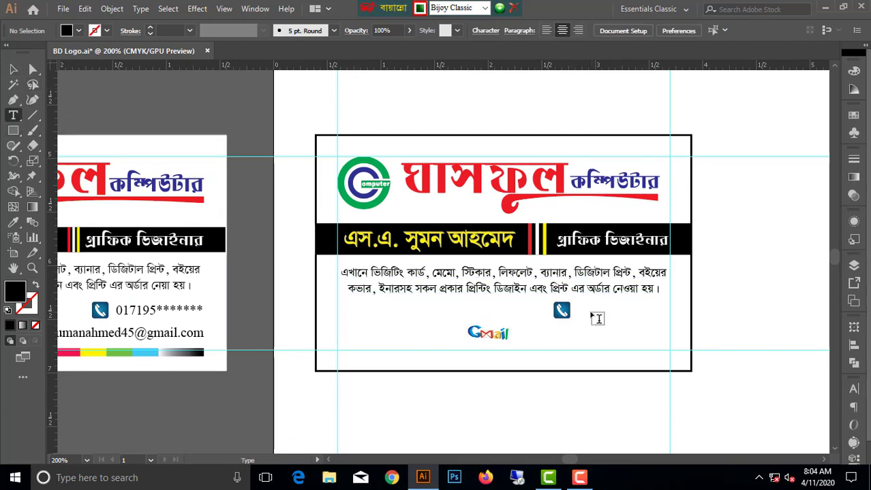
{"action": "left_click", "coordinate": [584, 312]}
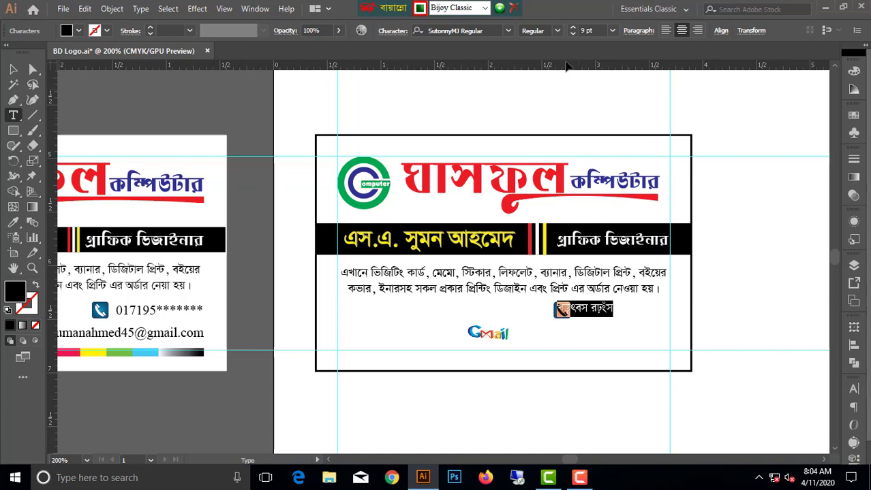
{"action": "left_click", "coordinate": [454, 30]}
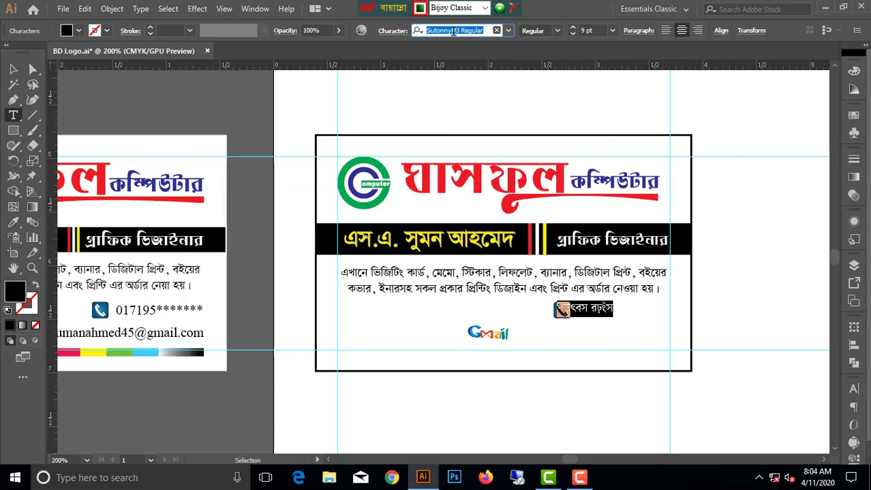
{"action": "key", "text": "BackSpace"}
{"action": "type", "text": "gru"}
{"action": "key", "text": "BackSpace"}
{"action": "key", "text": "BackSpace"}
{"action": "key", "text": "BackSpace"}
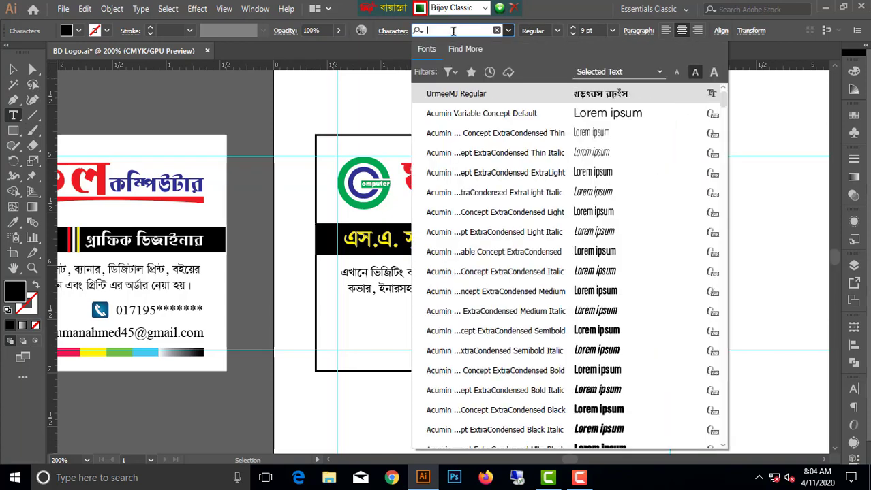
{"action": "key", "text": "ctrl+alt+b"}
{"action": "type", "text": "ime"}
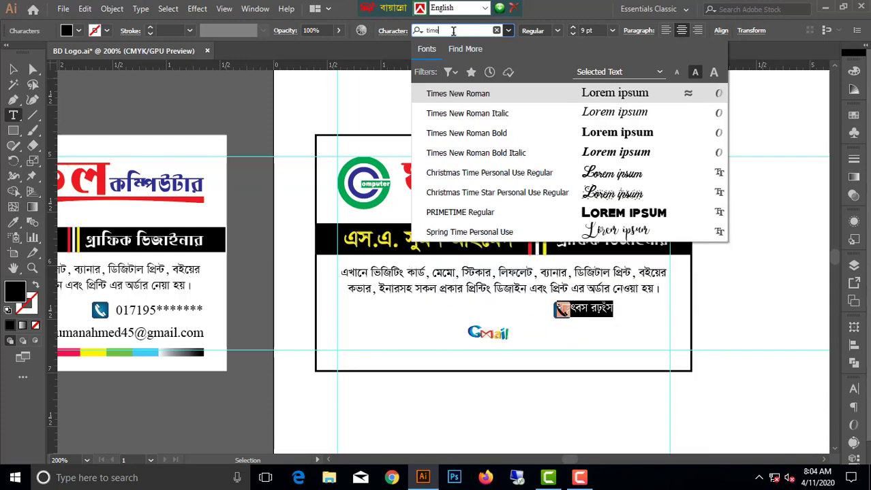
{"action": "left_click", "coordinate": [486, 99]}
{"action": "key", "text": "Escape"}
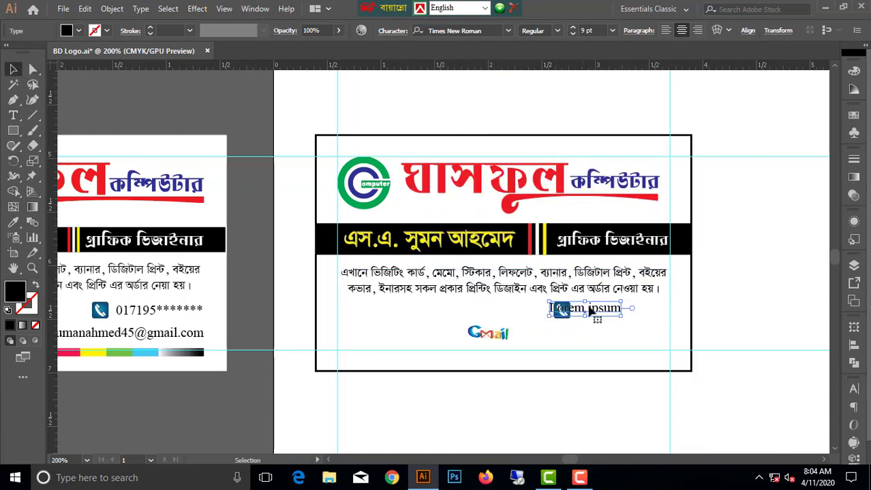
- Move the text next to the icon and replace it with the phone number
{"action": "left_click_drag", "start_coordinate": [590, 311], "coordinate": [614, 311]}
{"action": "key", "text": "t"}
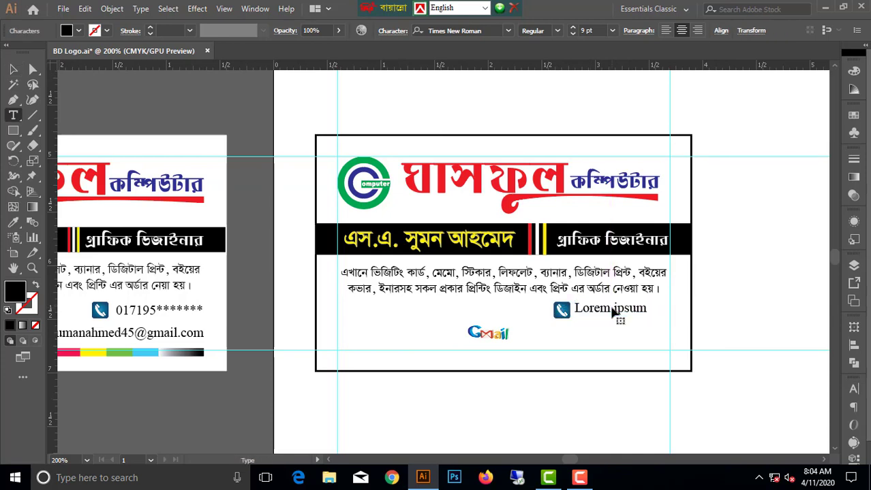
{"action": "triple_click", "coordinate": [613, 311]}
{"action": "type", "text": "0171"}
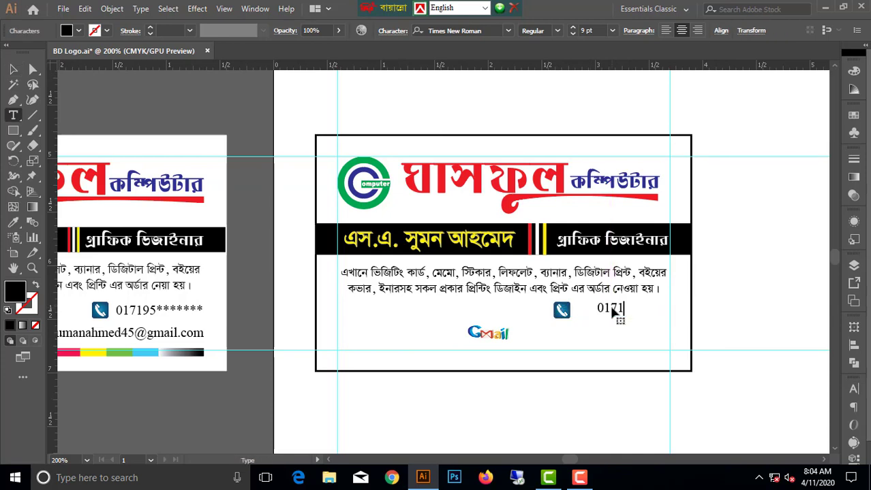
{"action": "type", "text": "96"}
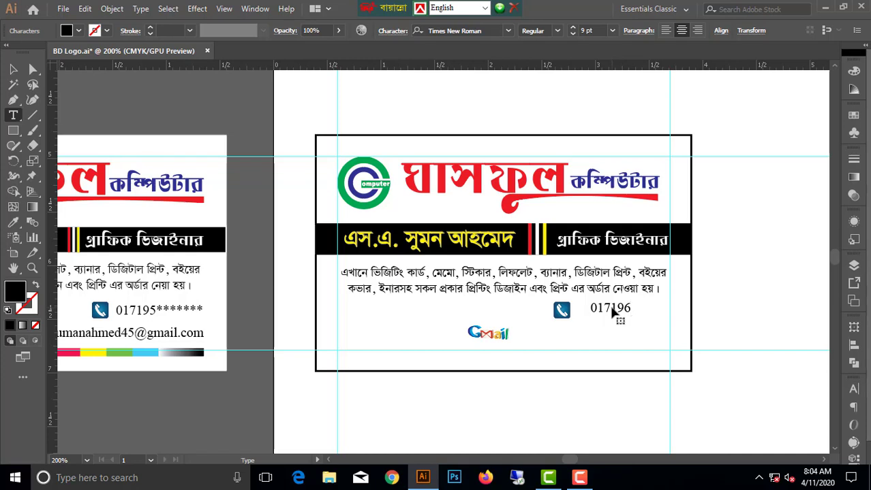
{"action": "type", "text": "******"}
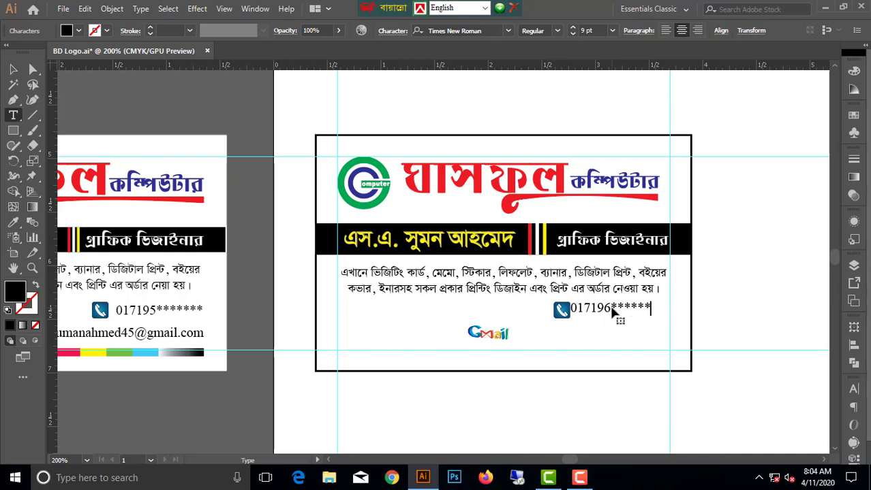
{"action": "type", "text": "*"}
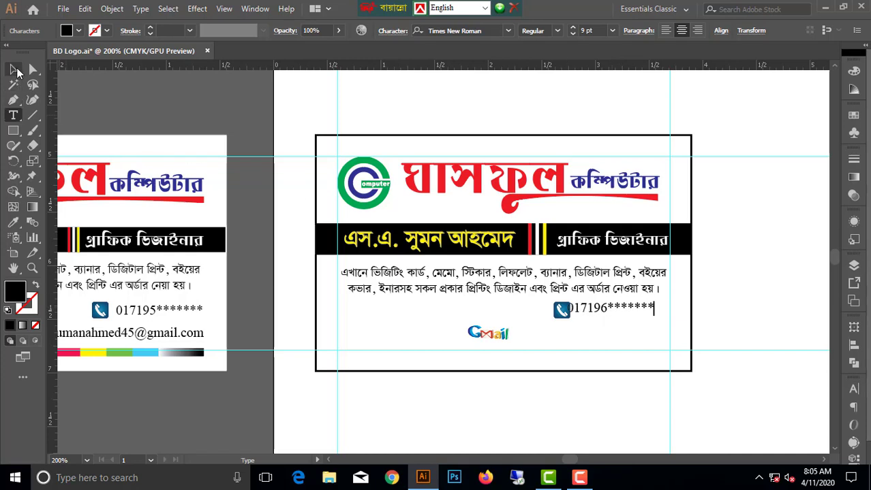
- Fine-tune the phone number's position so it lines up with the phone icon
{"action": "left_click", "coordinate": [13, 69]}
{"action": "left_click_drag", "start_coordinate": [599, 312], "coordinate": [610, 315]}
{"action": "left_click", "coordinate": [603, 331]}
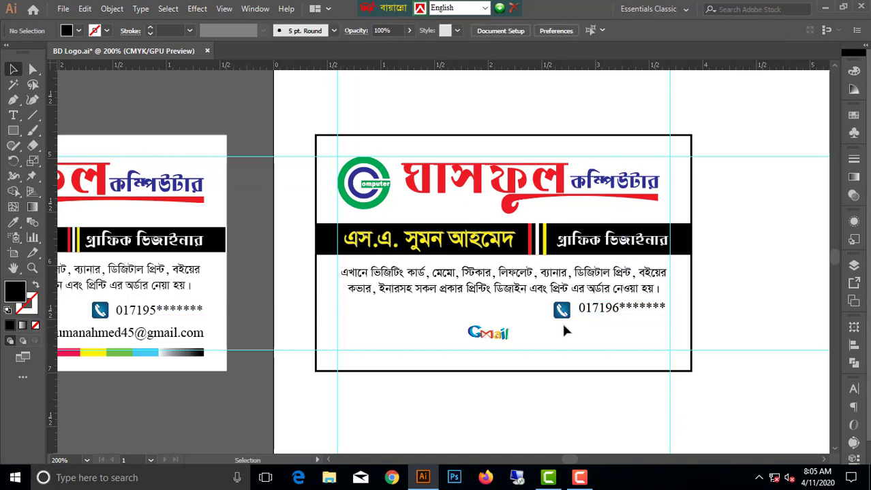
{"action": "scroll", "coordinate": [562, 323], "scroll_direction": "up", "scroll_amount": 2}
{"action": "left_click_drag", "start_coordinate": [663, 298], "coordinate": [661, 302]}
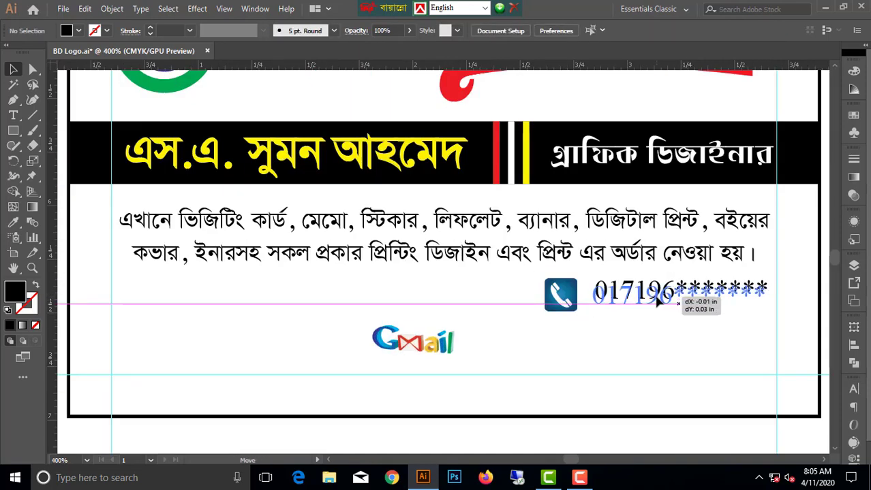
{"action": "left_click", "coordinate": [647, 334]}
{"action": "scroll", "coordinate": [647, 333], "scroll_direction": "down", "scroll_amount": 2}
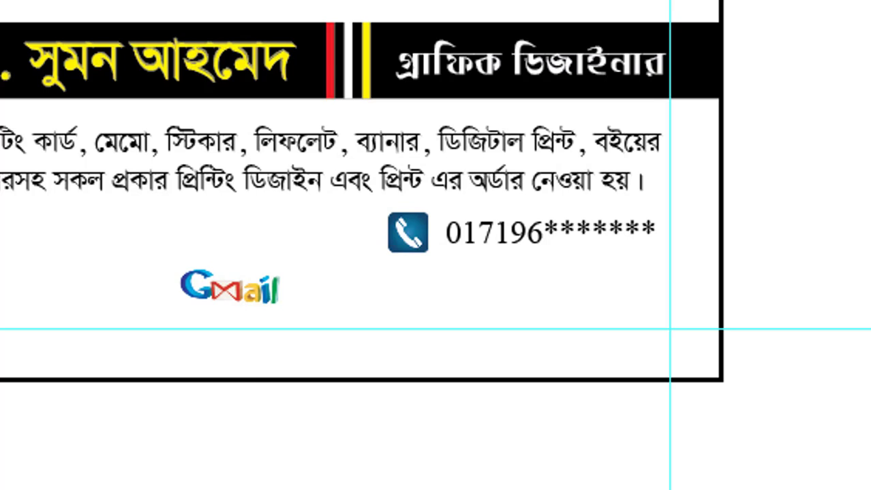
- Copy the phone number line beside the Gmail logo and replace it with the e-mail address
{"action": "mouse_move", "coordinate": [493, 246]}
{"action": "left_mouse_down"}
{"action": "mouse_move", "coordinate": [402, 290]}
{"action": "mouse_move", "coordinate": [347, 300]}
{"action": "left_mouse_up"}
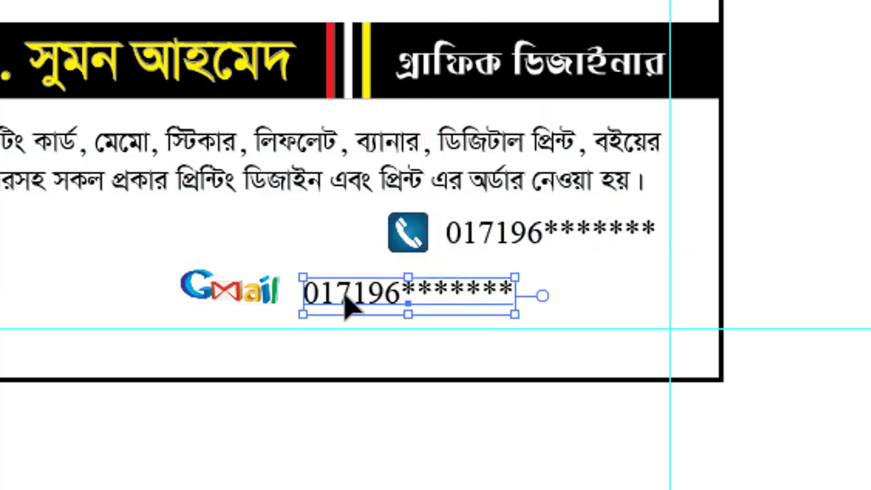
{"action": "double_click", "coordinate": [344, 300]}
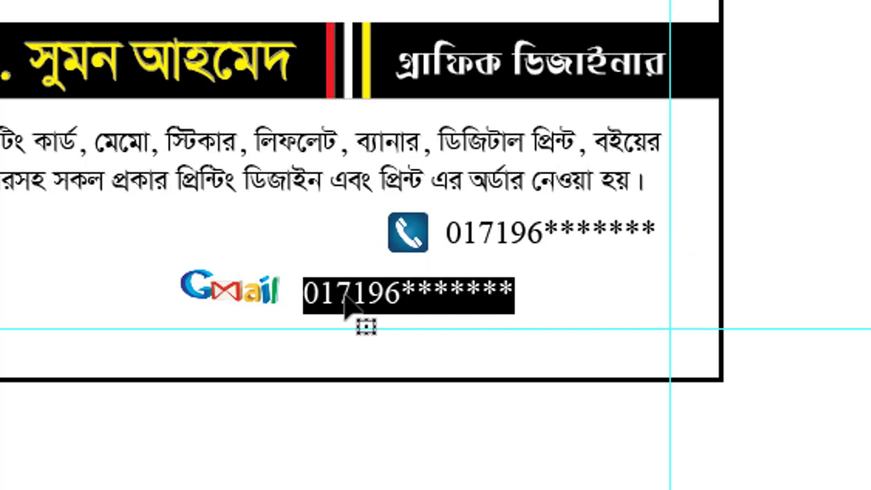
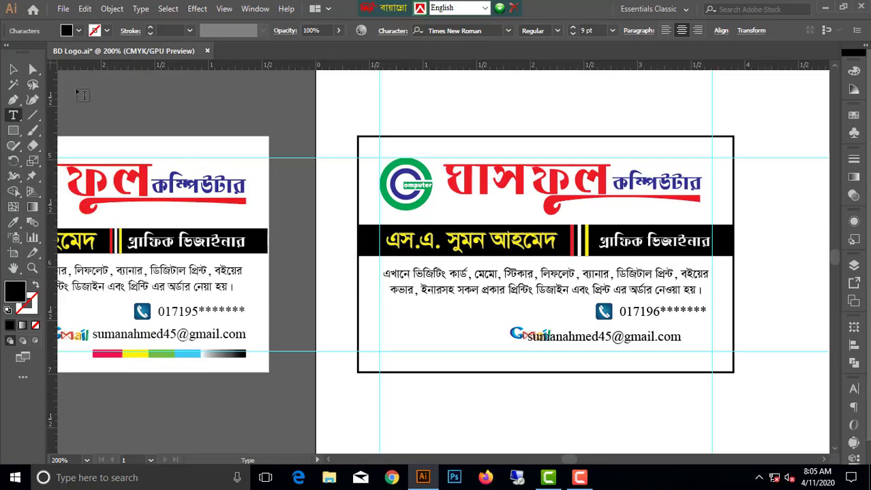
- Align the e-mail line and Gmail logo under the phone row
{"action": "left_click", "coordinate": [11, 69]}
{"action": "left_click_drag", "start_coordinate": [592, 338], "coordinate": [651, 339]}
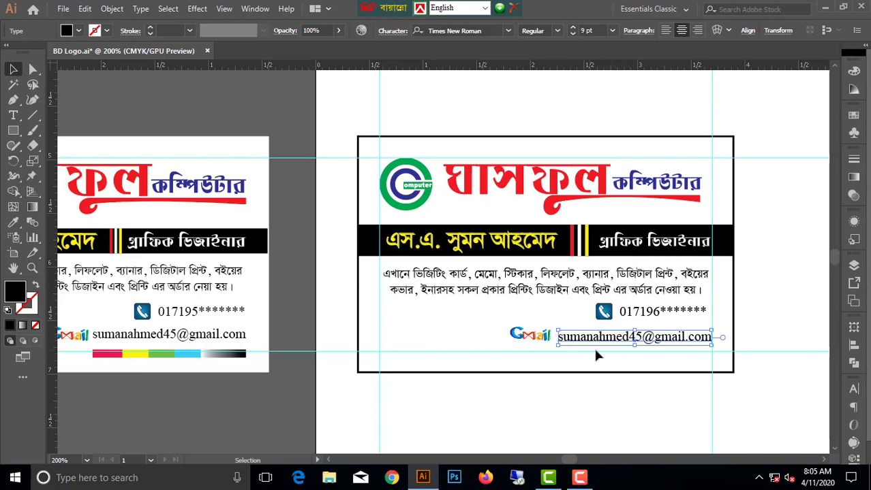
{"action": "scroll", "coordinate": [593, 345], "scroll_direction": "up", "scroll_amount": 3}
{"action": "left_click_drag", "start_coordinate": [429, 307], "coordinate": [436, 320]}
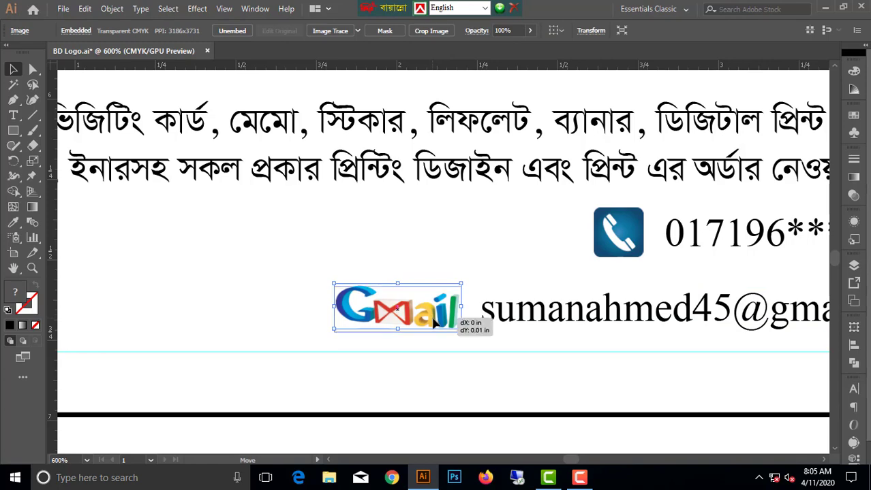
{"action": "left_click", "coordinate": [408, 245]}
{"action": "scroll", "coordinate": [419, 266], "scroll_direction": "down", "scroll_amount": 3}
- Alt-drag a copy of the pink halftone corner group from the first card
{"action": "scroll", "coordinate": [452, 285], "scroll_direction": "down", "scroll_amount": 2}
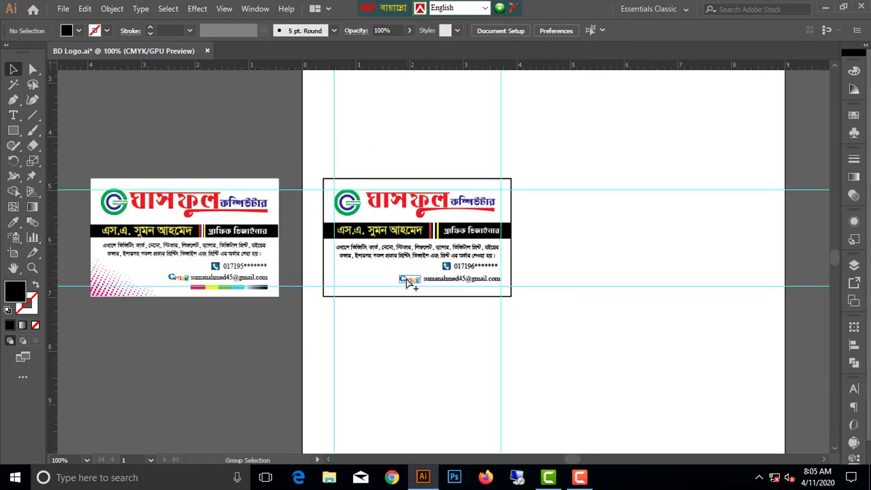
{"action": "left_click_drag", "start_coordinate": [279, 272], "coordinate": [392, 235]}
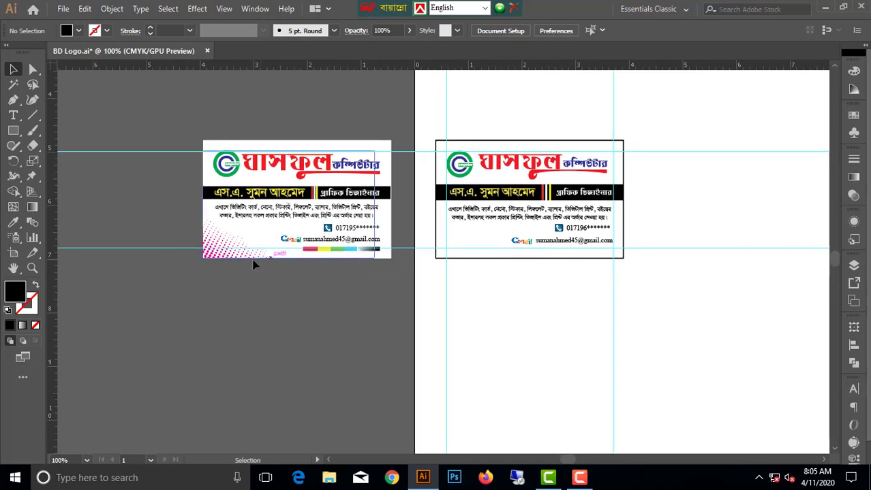
{"action": "left_click", "coordinate": [239, 258]}
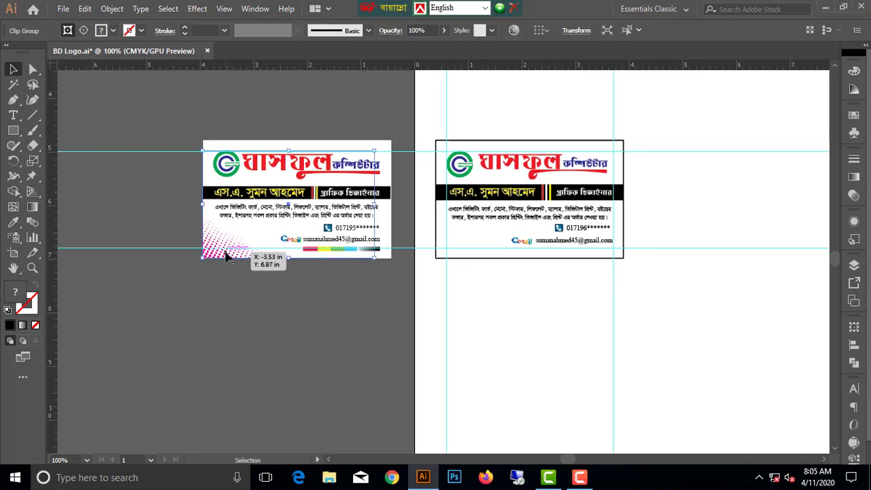
{"action": "left_click_drag", "start_coordinate": [220, 259], "coordinate": [452, 367]}
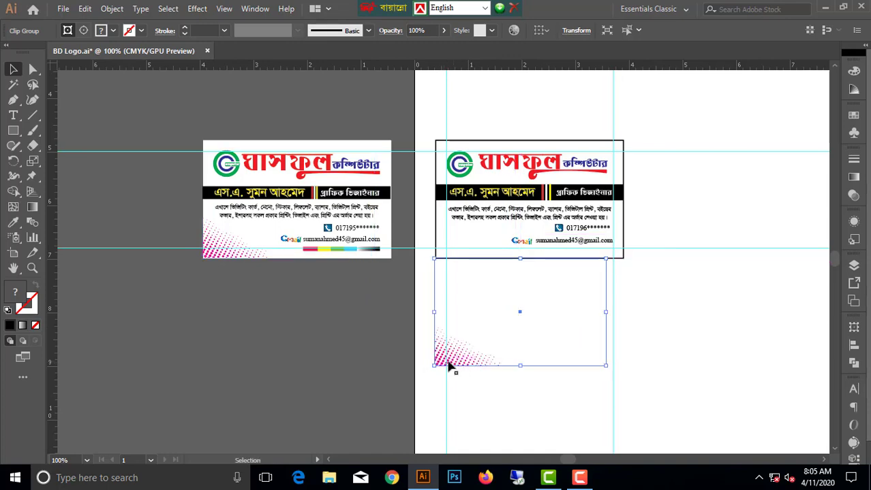
- Position the halftone copy in the new card's bottom-left corner
{"action": "scroll", "coordinate": [452, 366], "scroll_direction": "up", "scroll_amount": 2}
{"action": "scroll", "coordinate": [455, 365], "scroll_direction": "up", "scroll_amount": 2}
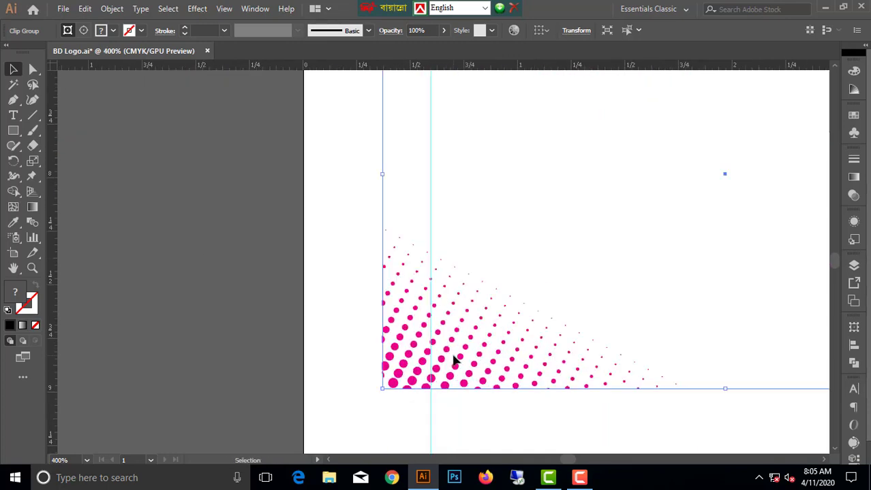
{"action": "mouse_move", "coordinate": [454, 361]}
{"action": "left_mouse_down"}
{"action": "mouse_move", "coordinate": [476, 360]}
{"action": "mouse_move", "coordinate": [304, 362]}
{"action": "left_mouse_up"}
{"action": "scroll", "coordinate": [476, 360], "scroll_direction": "down", "scroll_amount": 3}
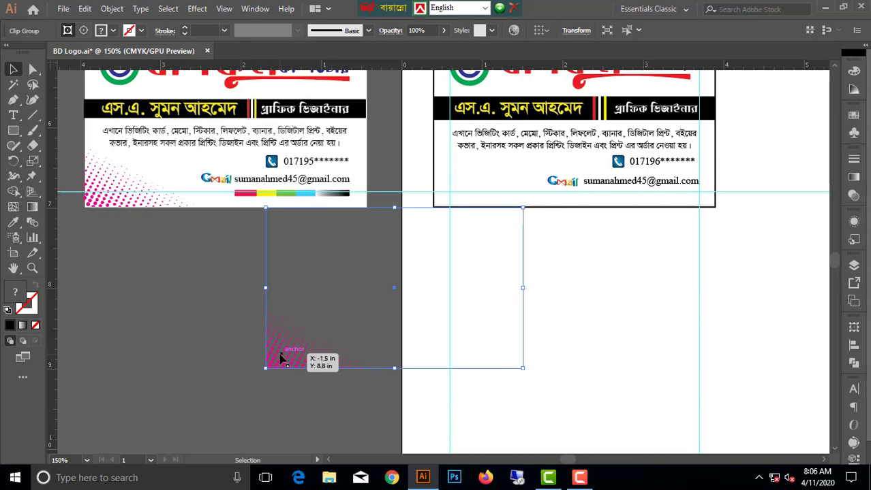
{"action": "mouse_move", "coordinate": [284, 358]}
{"action": "left_mouse_down"}
{"action": "mouse_move", "coordinate": [385, 281]}
{"action": "mouse_move", "coordinate": [452, 204]}
{"action": "left_mouse_up"}
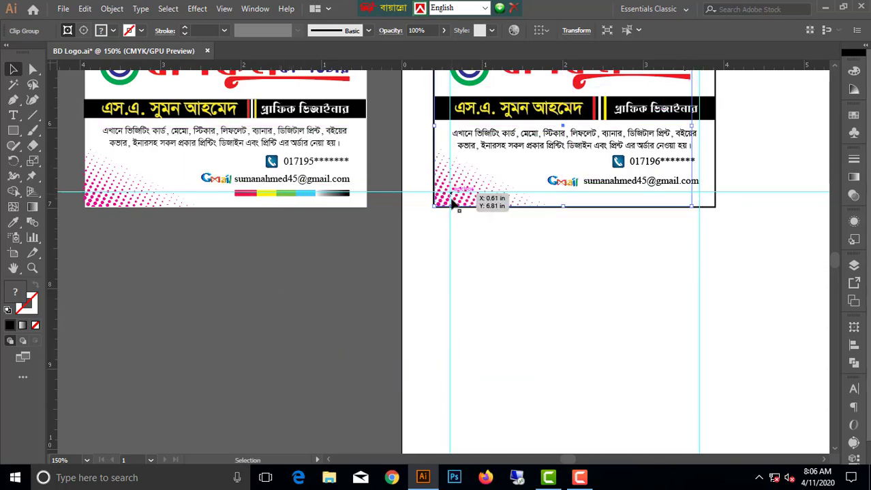
{"action": "scroll", "coordinate": [311, 344], "scroll_direction": "up", "scroll_amount": 2}
{"action": "scroll", "coordinate": [230, 341], "scroll_direction": "down", "scroll_amount": 5}
{"action": "scroll", "coordinate": [216, 344], "scroll_direction": "up", "scroll_amount": 6}
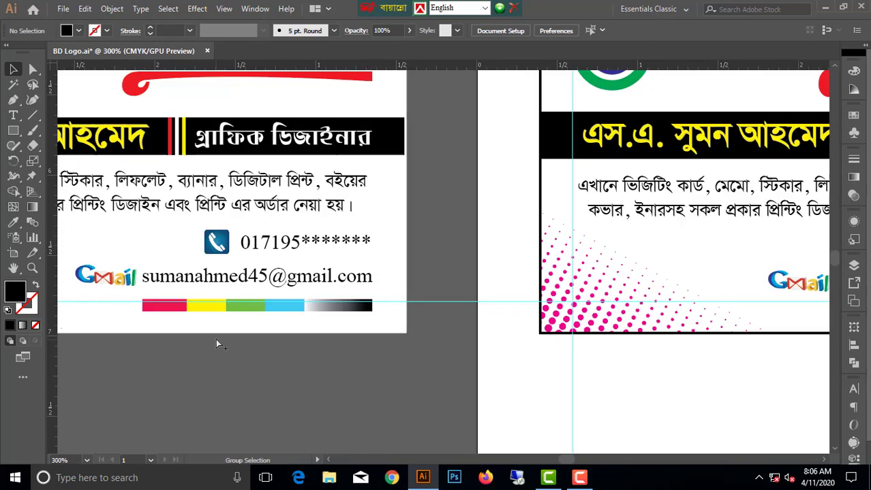
{"action": "left_click", "coordinate": [170, 310]}
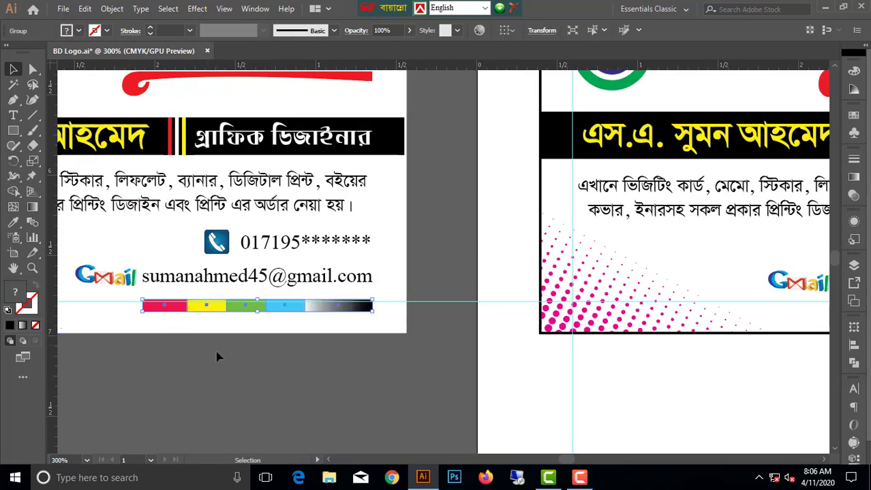
- Draw a thin black rectangle below the first card and adjust its width and height
{"action": "scroll", "coordinate": [310, 285], "scroll_direction": "down", "scroll_amount": 3}
{"action": "scroll", "coordinate": [310, 286], "scroll_direction": "left", "scroll_amount": 3}
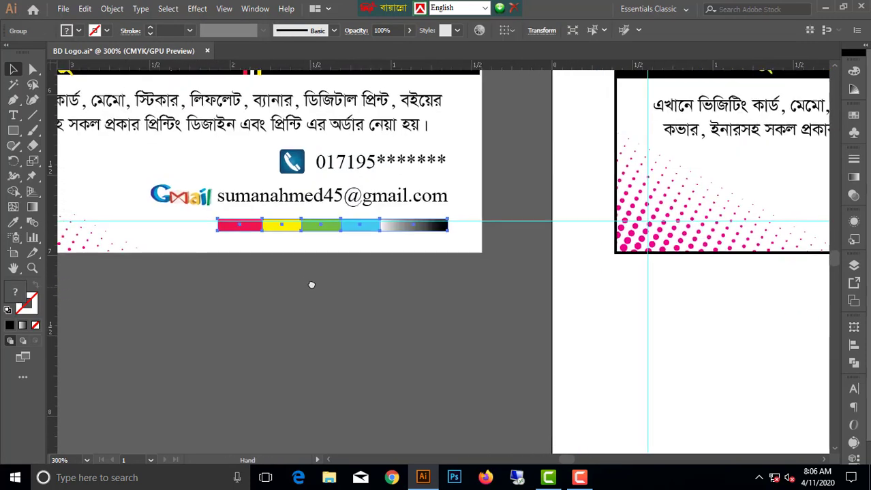
{"action": "left_click", "coordinate": [258, 276]}
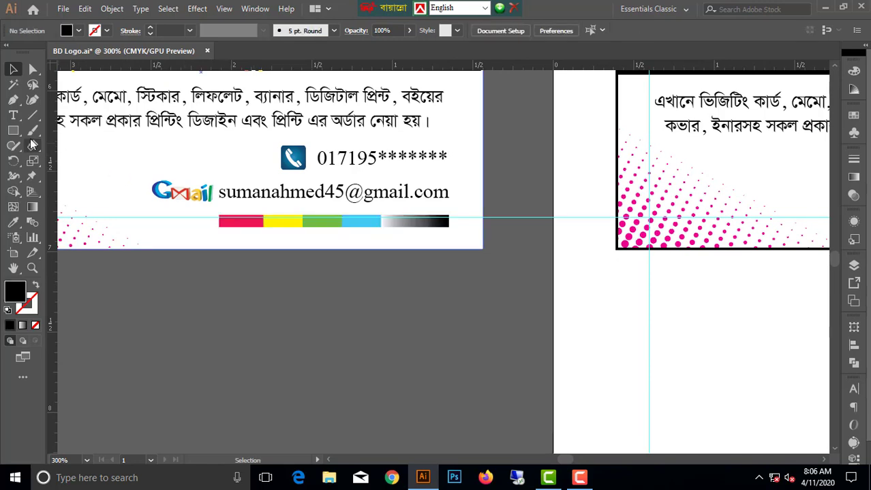
{"action": "left_click", "coordinate": [250, 228]}
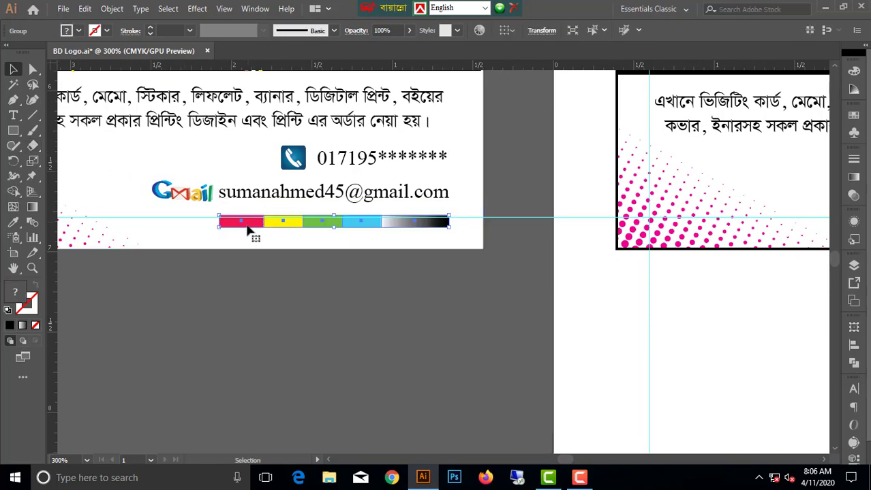
{"action": "left_click", "coordinate": [221, 292]}
{"action": "key", "text": "m"}
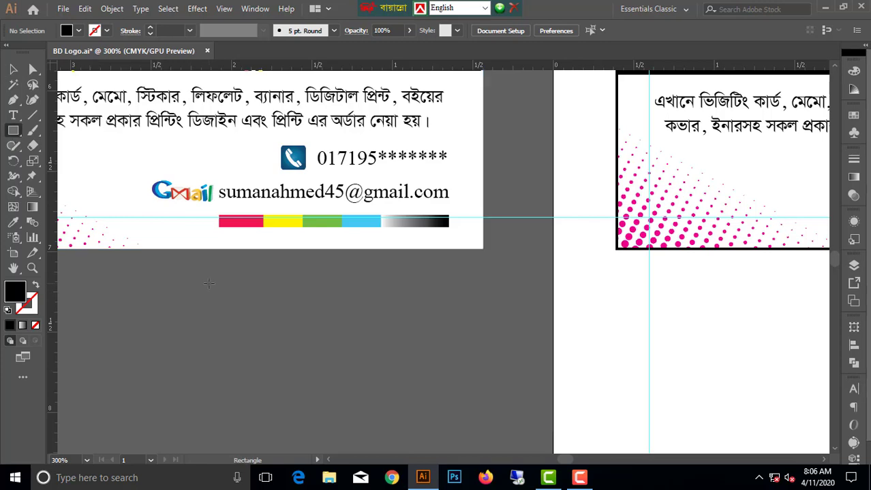
{"action": "left_click_drag", "start_coordinate": [208, 290], "coordinate": [263, 296]}
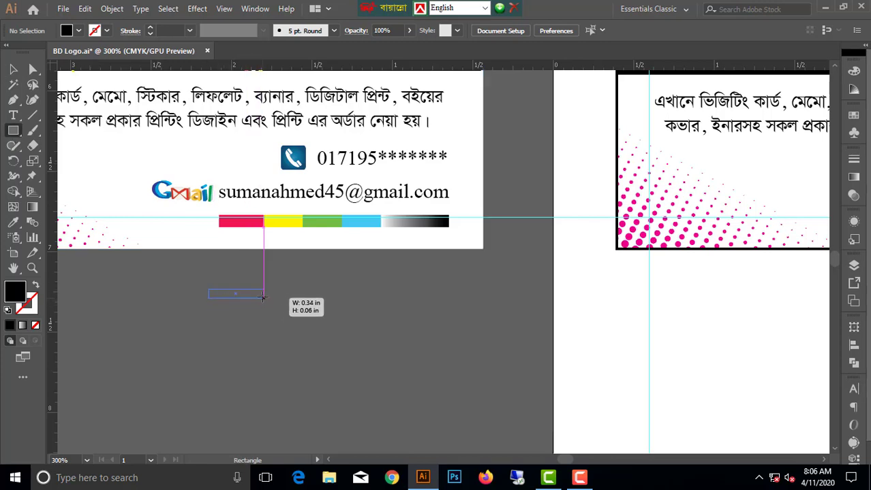
{"action": "left_click_drag", "start_coordinate": [263, 296], "coordinate": [233, 305]}
{"action": "left_click", "coordinate": [13, 68]}
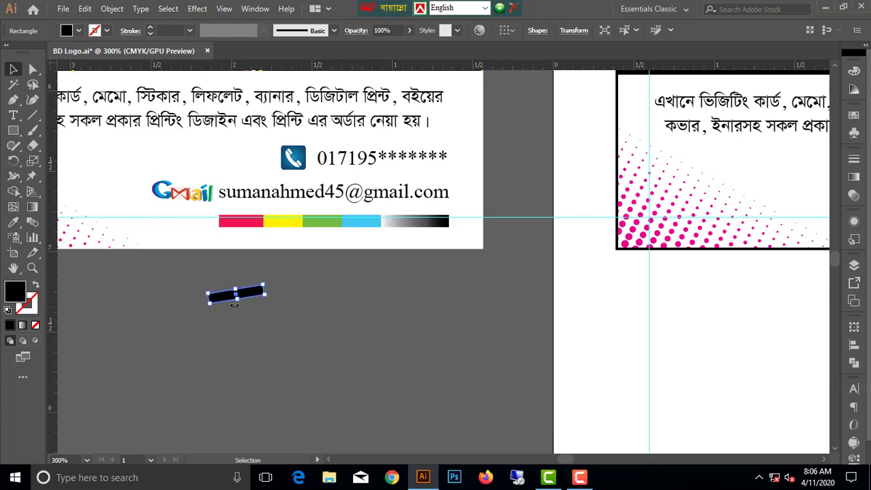
{"action": "scroll", "coordinate": [233, 305], "scroll_direction": "up", "scroll_amount": 4}
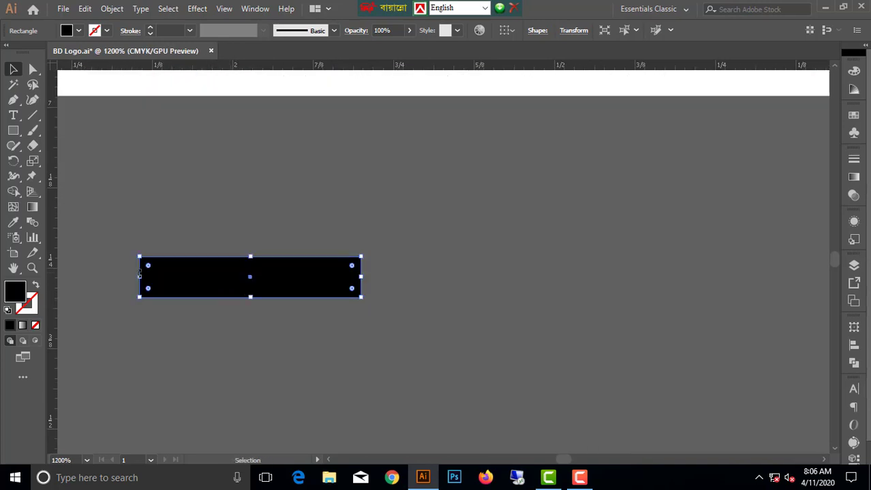
{"action": "left_click_drag", "start_coordinate": [141, 277], "coordinate": [147, 278]}
{"action": "left_click_drag", "start_coordinate": [254, 298], "coordinate": [255, 304]}
- Duplicate the black rectangle into a row of equal segments using Ctrl+D
{"action": "left_click", "coordinate": [233, 224]}
{"action": "scroll", "coordinate": [229, 241], "scroll_direction": "down", "scroll_amount": 2}
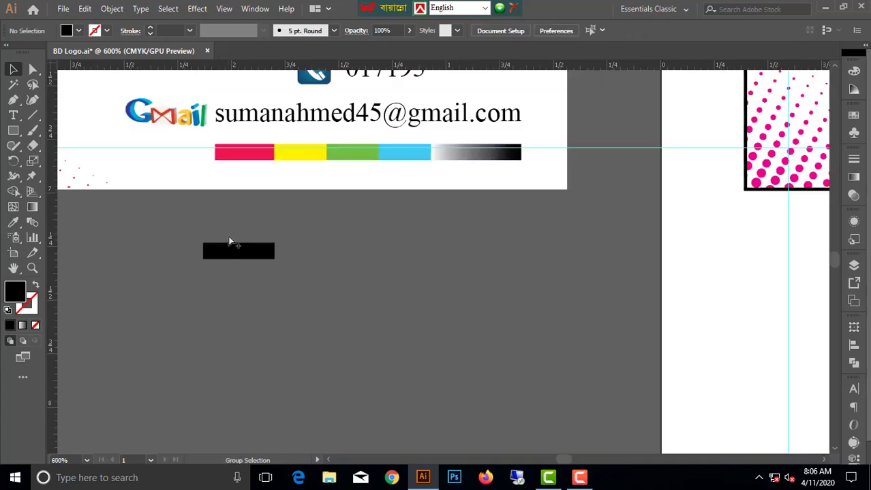
{"action": "left_click", "coordinate": [236, 253]}
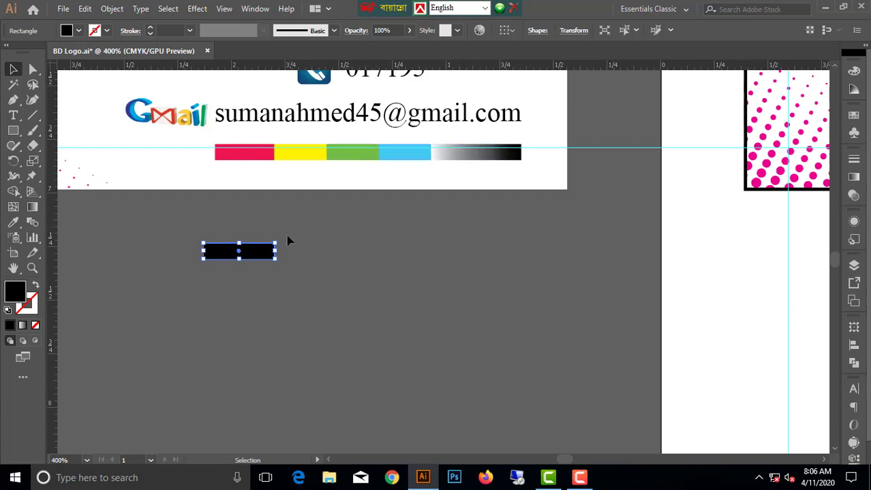
{"action": "scroll", "coordinate": [250, 276], "scroll_direction": "up", "scroll_amount": 2, "text": "alt"}
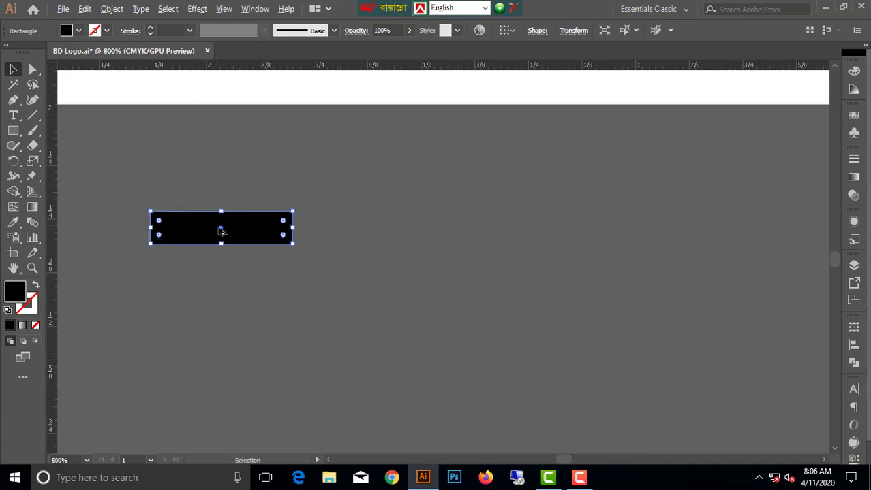
{"action": "left_click_drag", "start_coordinate": [221, 232], "coordinate": [362, 232]}
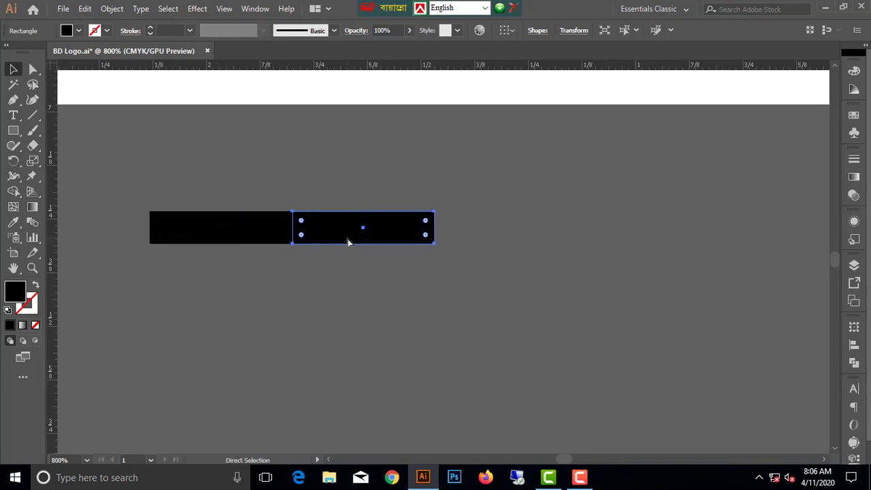
{"action": "key", "text": "ctrl+d"}
{"action": "key", "text": "ctrl+d"}
{"action": "key", "text": "ctrl+d"}
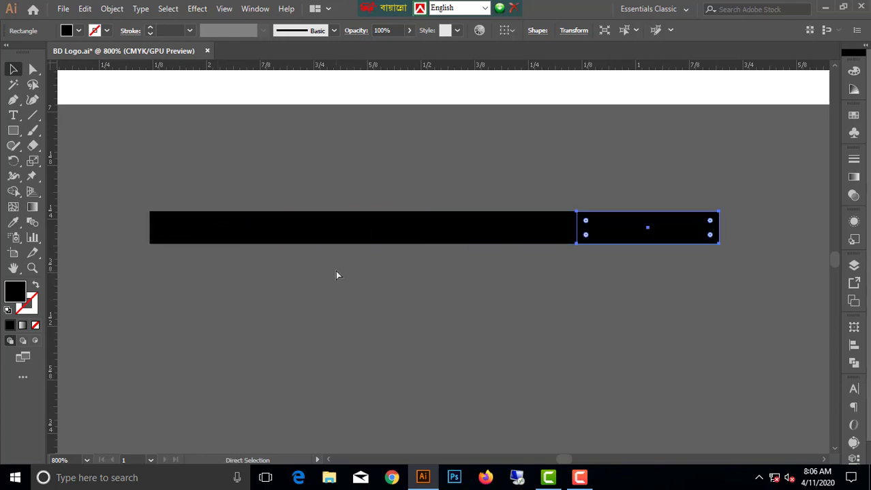
{"action": "key", "text": "ctrl+d"}
{"action": "scroll", "coordinate": [496, 302], "scroll_direction": "down", "scroll_amount": 2}
{"action": "scroll", "coordinate": [516, 301], "scroll_direction": "down", "scroll_amount": 2}
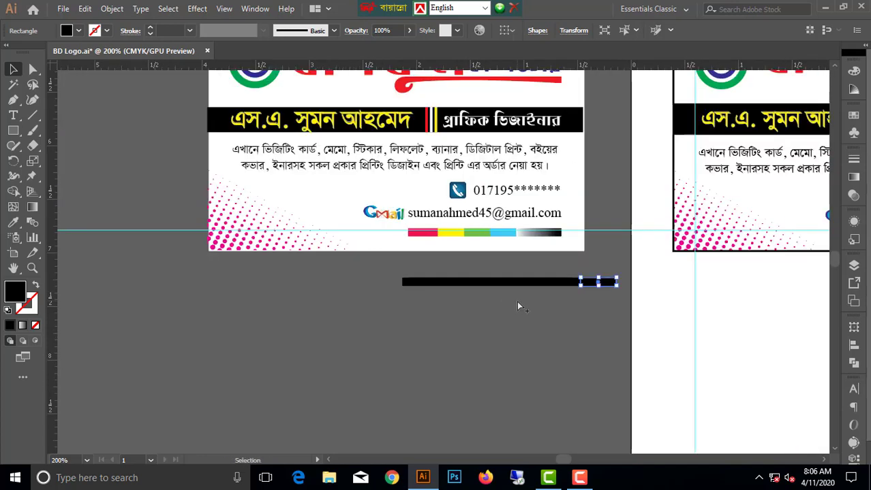
- Narrow the black row to about 1.54 in, move it under the strip, then delete it
{"action": "left_click_drag", "start_coordinate": [380, 273], "coordinate": [634, 316]}
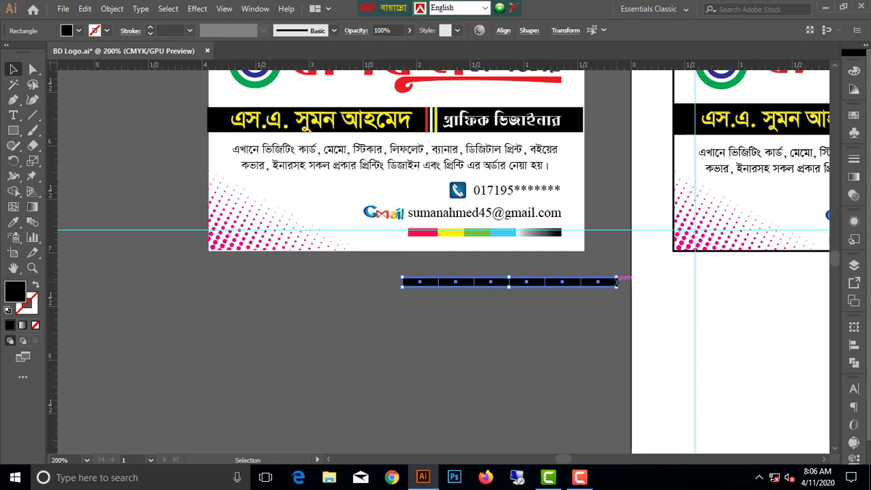
{"action": "scroll", "coordinate": [616, 282], "scroll_direction": "up", "scroll_amount": 4}
{"action": "left_click_drag", "start_coordinate": [633, 285], "coordinate": [418, 283]}
{"action": "scroll", "coordinate": [419, 284], "scroll_direction": "down", "scroll_amount": 1}
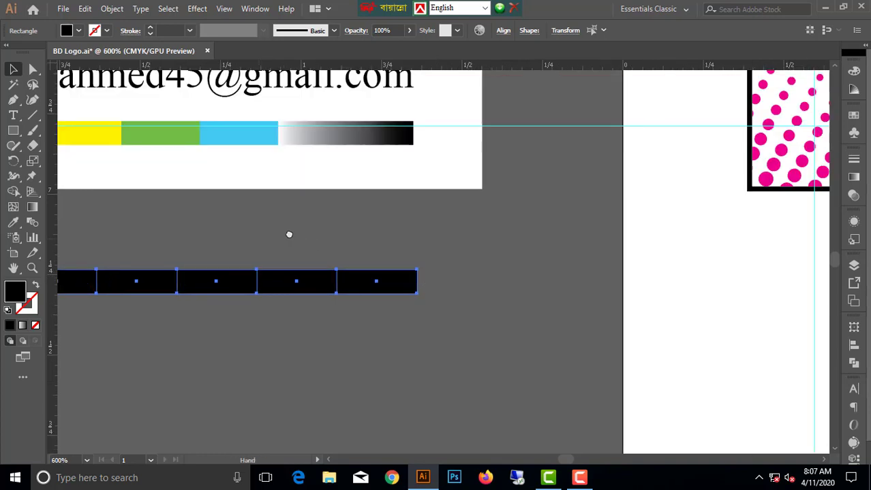
{"action": "left_click_drag", "start_coordinate": [289, 233], "coordinate": [481, 203]}
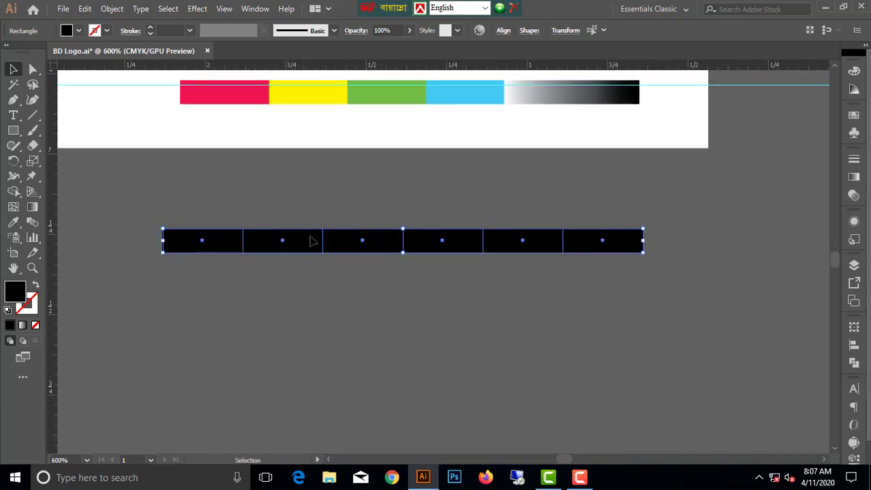
{"action": "left_click_drag", "start_coordinate": [305, 242], "coordinate": [321, 207]}
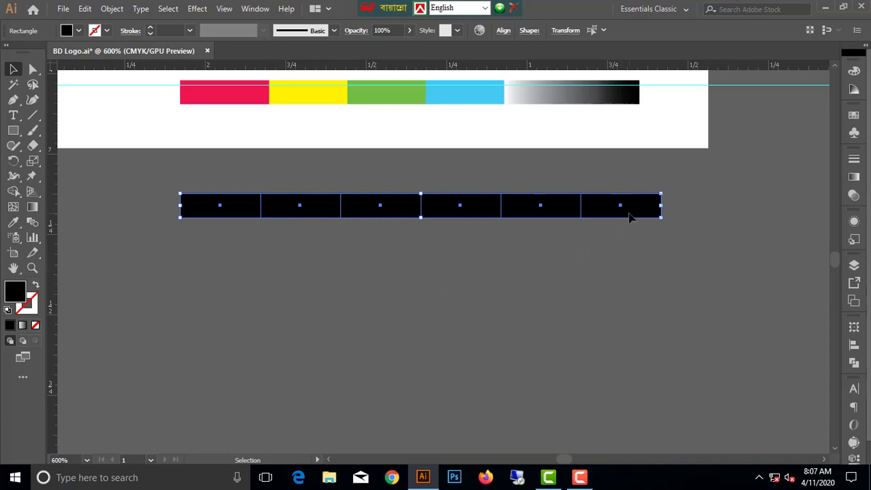
{"action": "key", "text": "Delete"}
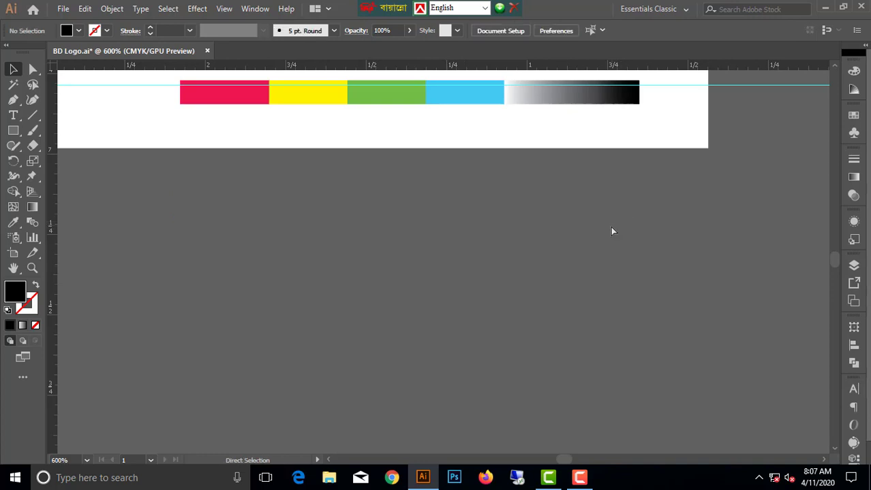
- Restore the black row, delete its extra sixth segment, and stretch the five segments to the strip's width
{"action": "key", "text": "ctrl+z"}
{"action": "left_click", "coordinate": [614, 214]}
{"action": "key", "text": "Delete"}
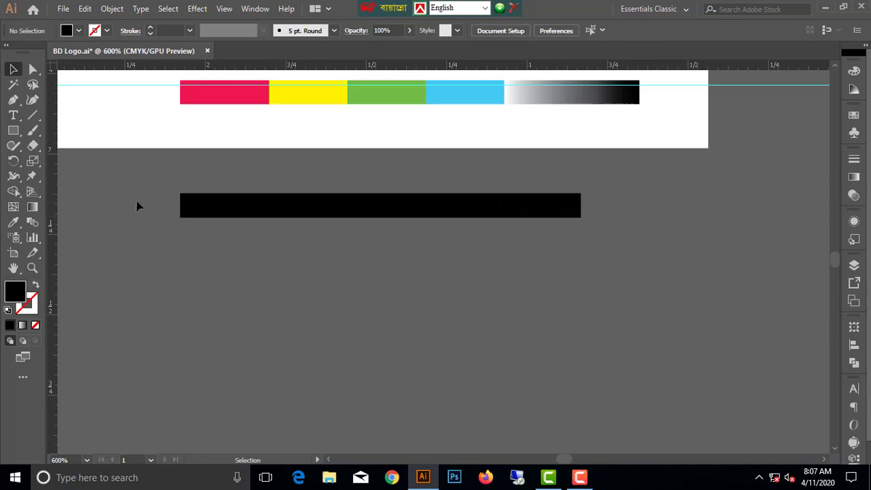
{"action": "left_click_drag", "start_coordinate": [138, 203], "coordinate": [590, 252]}
{"action": "left_click_drag", "start_coordinate": [581, 205], "coordinate": [646, 205]}
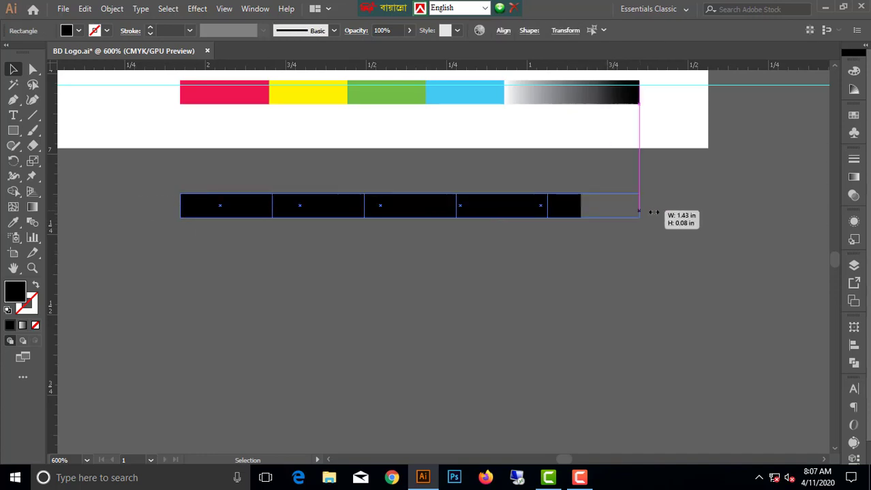
{"action": "left_click", "coordinate": [582, 292]}
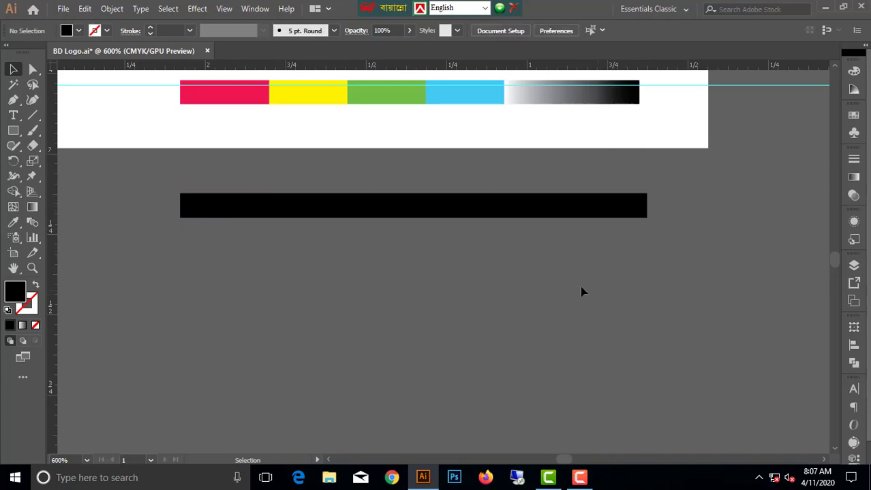
- Eyedrop the top strip's pink and yellow onto the first two segments
{"action": "left_click", "coordinate": [230, 213]}
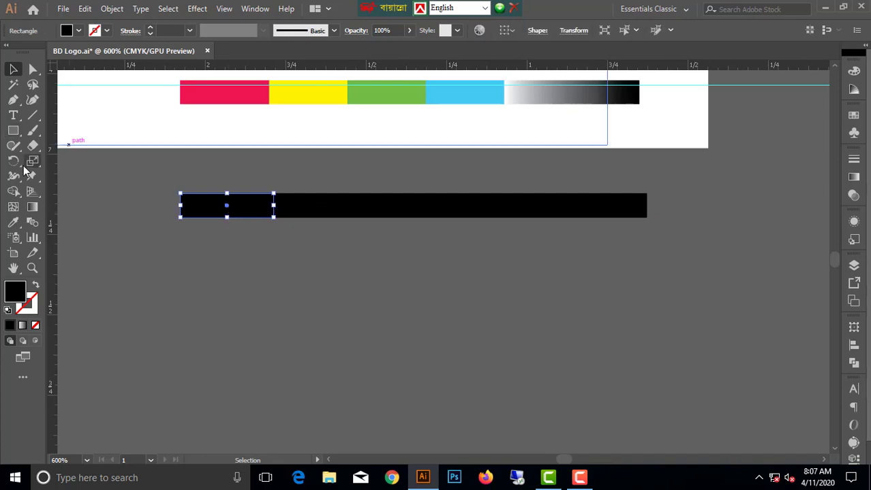
{"action": "left_click", "coordinate": [13, 227]}
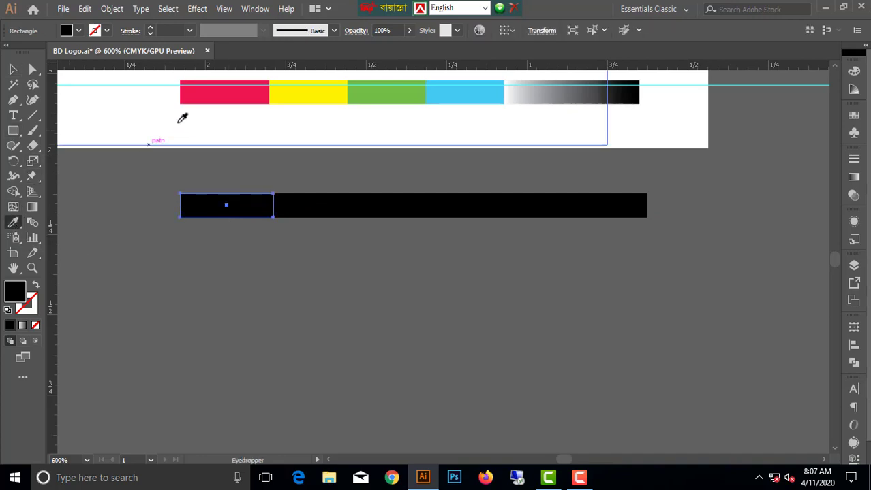
{"action": "left_click", "coordinate": [197, 92]}
{"action": "key", "text": "v"}
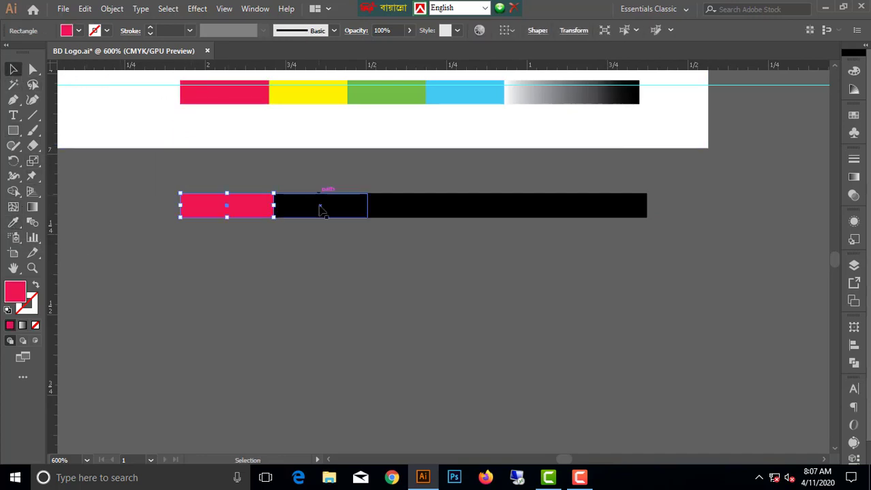
{"action": "left_click", "coordinate": [320, 206]}
{"action": "left_click", "coordinate": [13, 222]}
{"action": "left_click", "coordinate": [297, 89]}
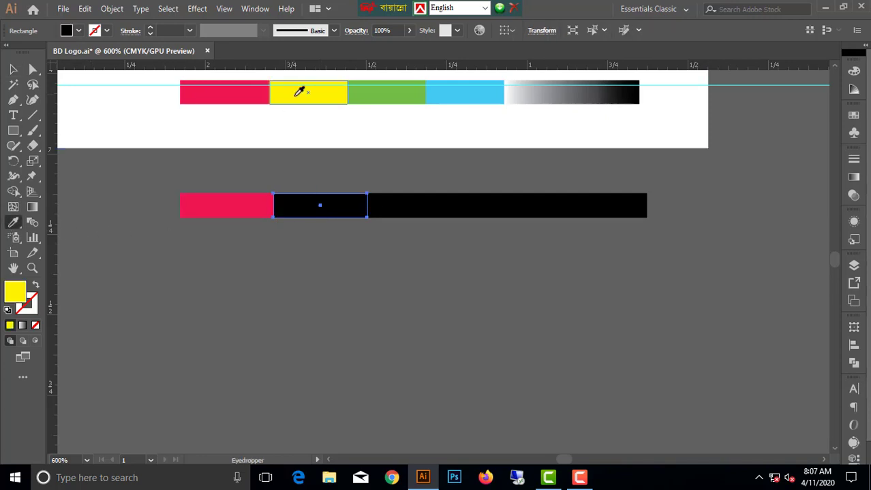
{"action": "key", "text": "v"}
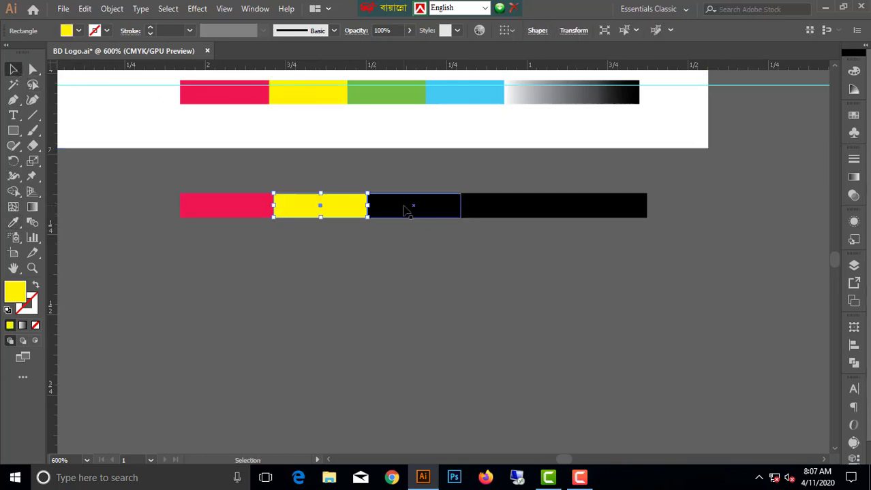
- Eyedrop the top strip's green and cyan onto the third and fourth segments
{"action": "left_click", "coordinate": [404, 208]}
{"action": "left_click", "coordinate": [14, 225]}
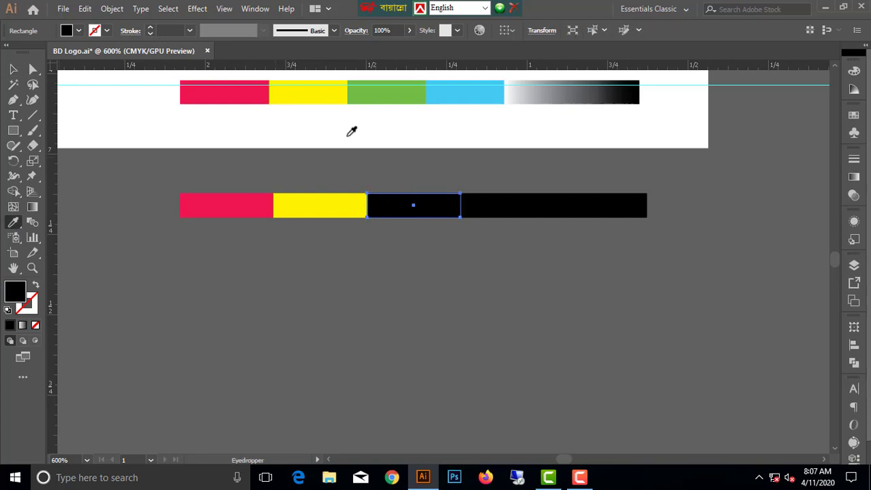
{"action": "left_click", "coordinate": [381, 89]}
{"action": "left_click", "coordinate": [13, 68]}
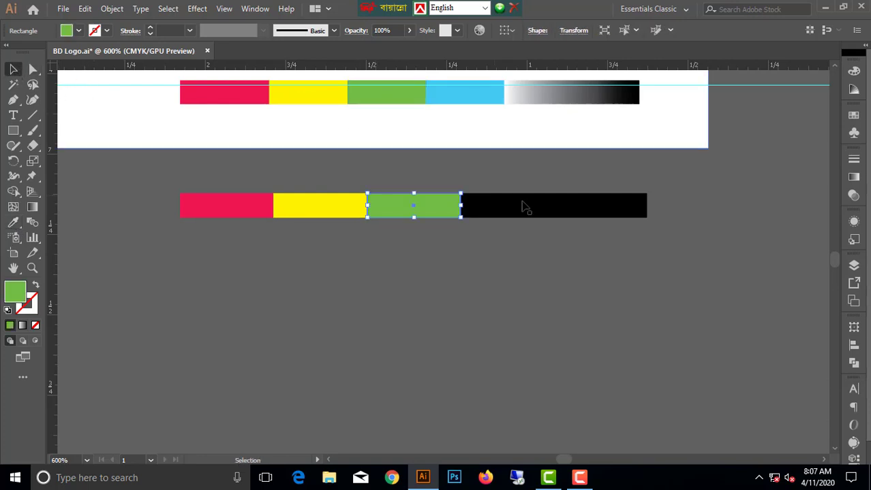
{"action": "left_click", "coordinate": [518, 207]}
{"action": "left_click", "coordinate": [13, 222]}
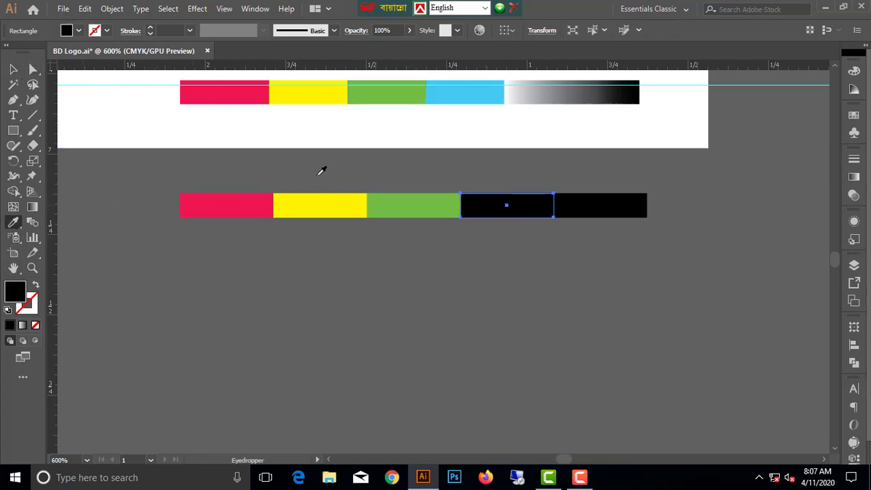
{"action": "left_click", "coordinate": [446, 92]}
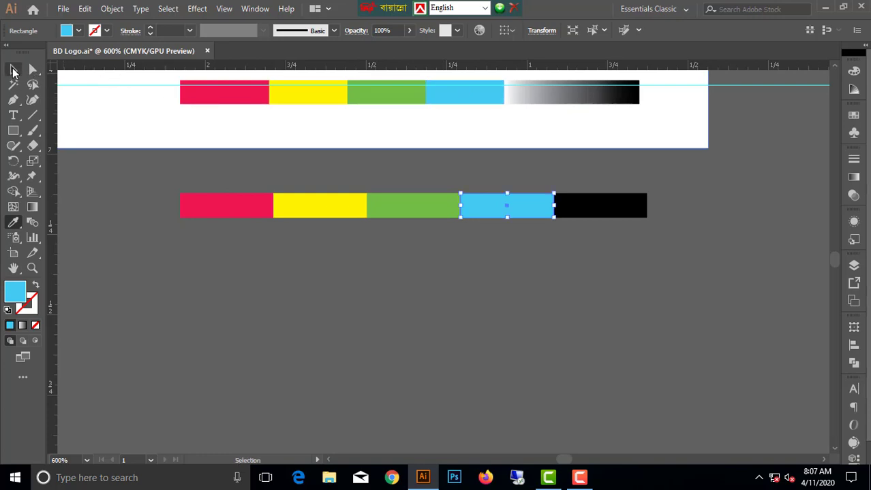
{"action": "left_click", "coordinate": [13, 69]}
- Copy the white-to-black gradient onto the fifth segment, widen it rightward, and select all segments
{"action": "left_click", "coordinate": [600, 206]}
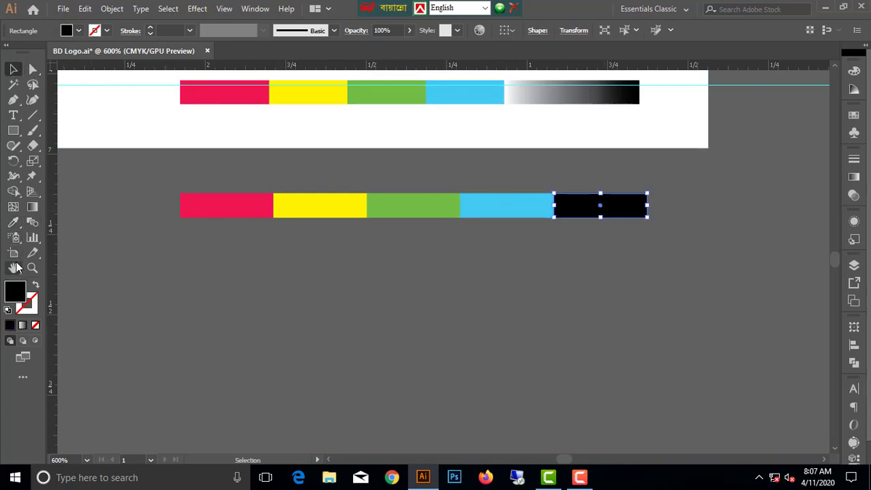
{"action": "left_click", "coordinate": [13, 223]}
{"action": "left_click", "coordinate": [589, 86]}
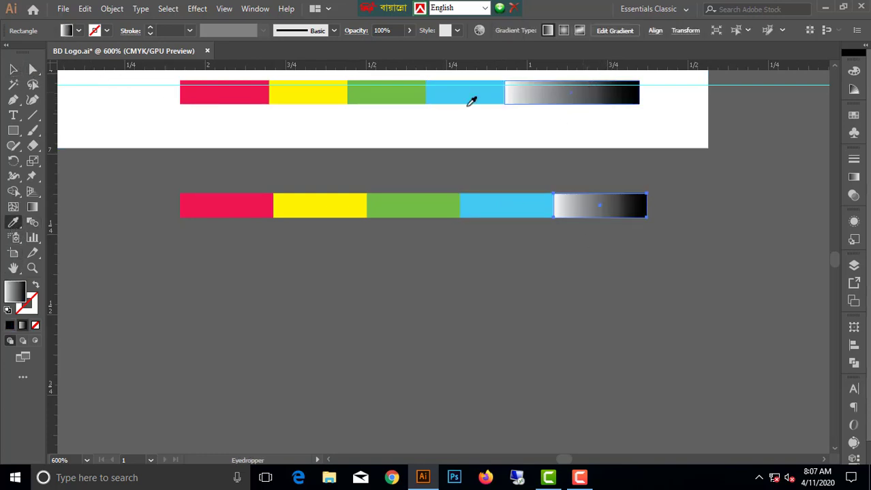
{"action": "left_click", "coordinate": [13, 69]}
{"action": "left_click", "coordinate": [622, 282]}
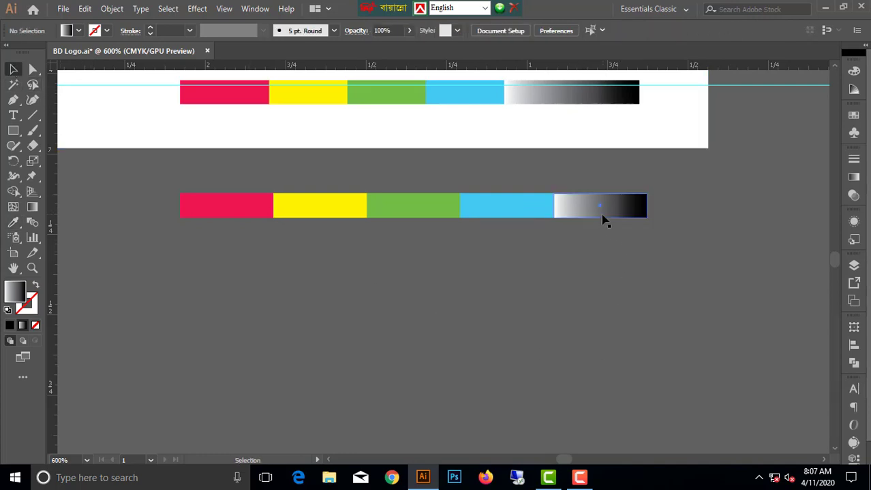
{"action": "left_click", "coordinate": [637, 215]}
{"action": "left_click_drag", "start_coordinate": [646, 206], "coordinate": [690, 206]}
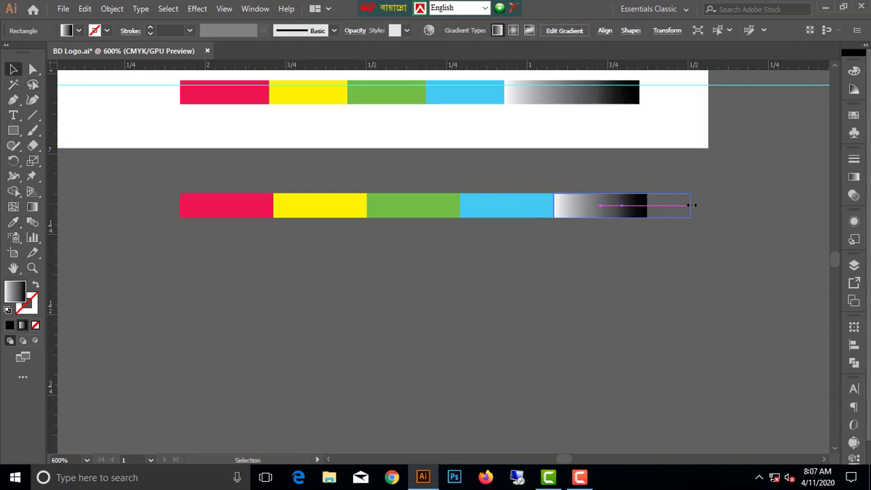
{"action": "key", "text": "ctrl+a"}
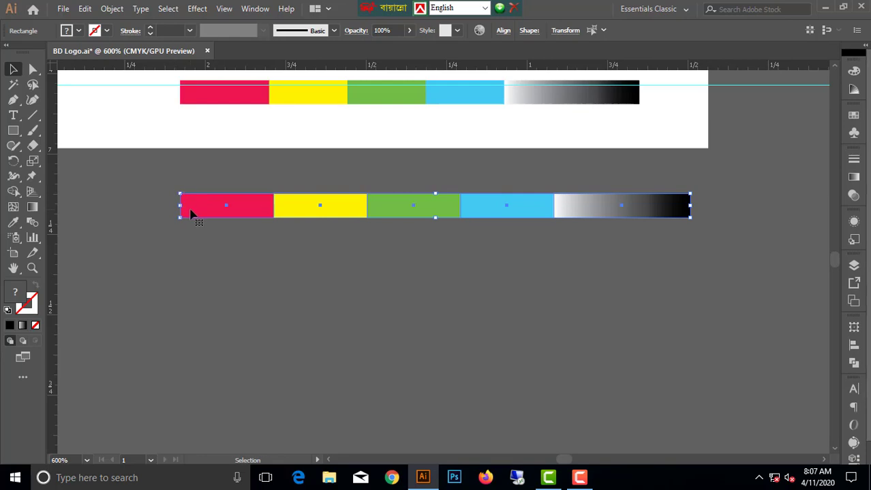
- Move the colour bar down onto the second business card
{"action": "left_click", "coordinate": [406, 348]}
{"action": "scroll", "coordinate": [412, 350], "scroll_direction": "down", "scroll_amount": 3, "text": "alt"}
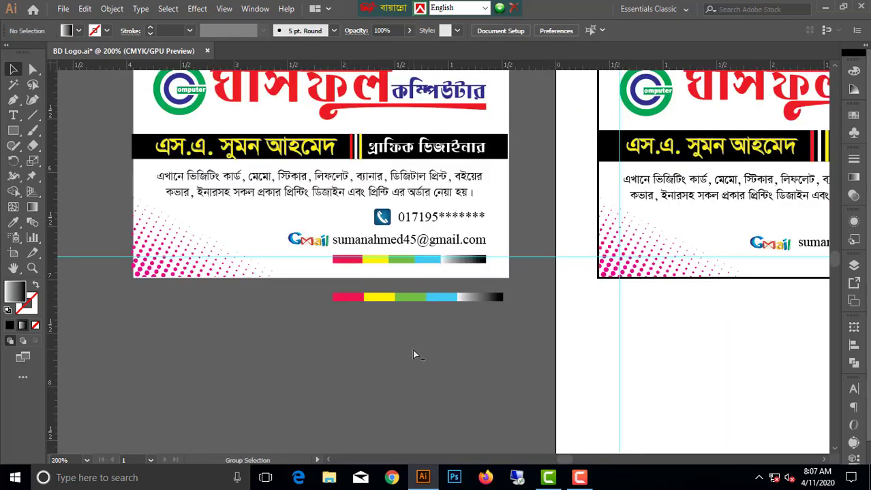
{"action": "scroll", "coordinate": [402, 307], "scroll_direction": "down", "scroll_amount": 2, "text": "alt"}
{"action": "left_click_drag", "start_coordinate": [415, 320], "coordinate": [648, 303]}
- Nudge the bar into place beneath the email line and fit the artboard in view
{"action": "scroll", "coordinate": [657, 303], "scroll_direction": "up", "scroll_amount": 2, "text": "alt"}
{"action": "scroll", "coordinate": [657, 303], "scroll_direction": "up", "scroll_amount": 1, "text": "alt"}
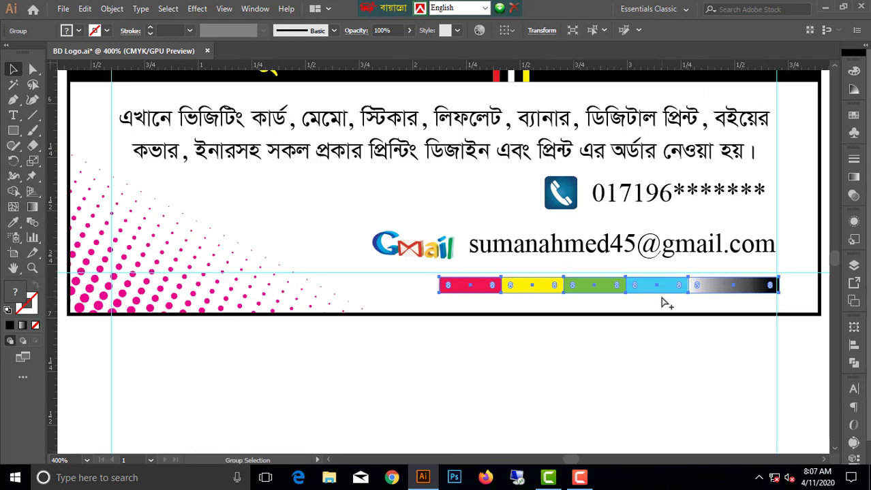
{"action": "scroll", "coordinate": [665, 296], "scroll_direction": "up", "scroll_amount": 3, "text": "alt"}
{"action": "scroll", "coordinate": [667, 293], "scroll_direction": "down", "scroll_amount": 2, "text": "alt"}
{"action": "left_click_drag", "start_coordinate": [665, 292], "coordinate": [659, 285]}
{"action": "left_click", "coordinate": [661, 359]}
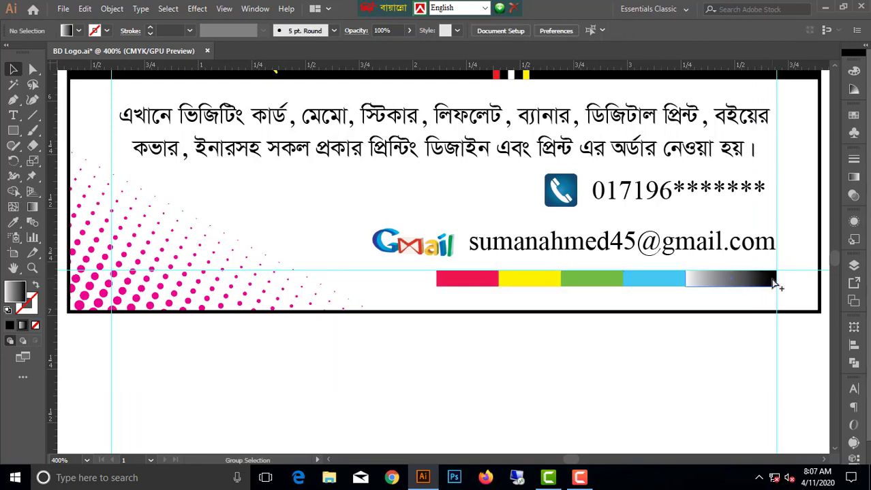
{"action": "scroll", "coordinate": [773, 283], "scroll_direction": "up", "scroll_amount": 3, "text": "alt"}
{"action": "scroll", "coordinate": [773, 283], "scroll_direction": "down", "scroll_amount": 3, "text": "alt"}
{"action": "key", "text": "ctrl+0"}
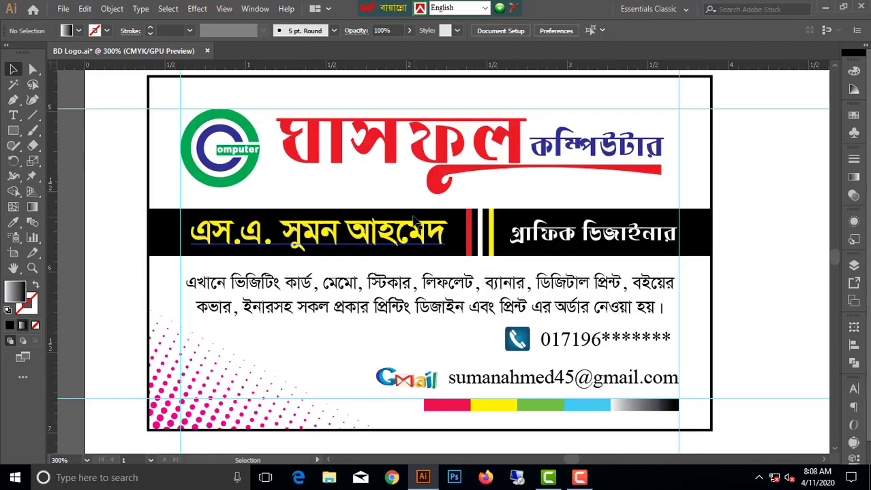